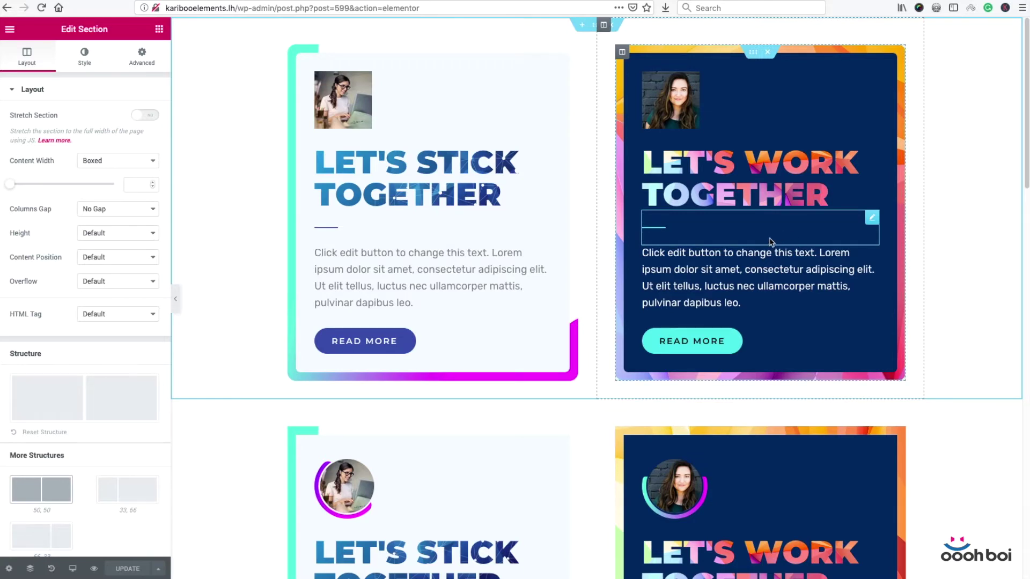
Step: Look through all the card designs on the page, comparing their avatar images, masked headings, gradient borders and buttons
{"action": "scroll", "coordinate": [349, 473], "scroll_direction": "down", "scroll_amount": 2}
{"action": "scroll", "coordinate": [349, 472], "scroll_direction": "down", "scroll_amount": 5}
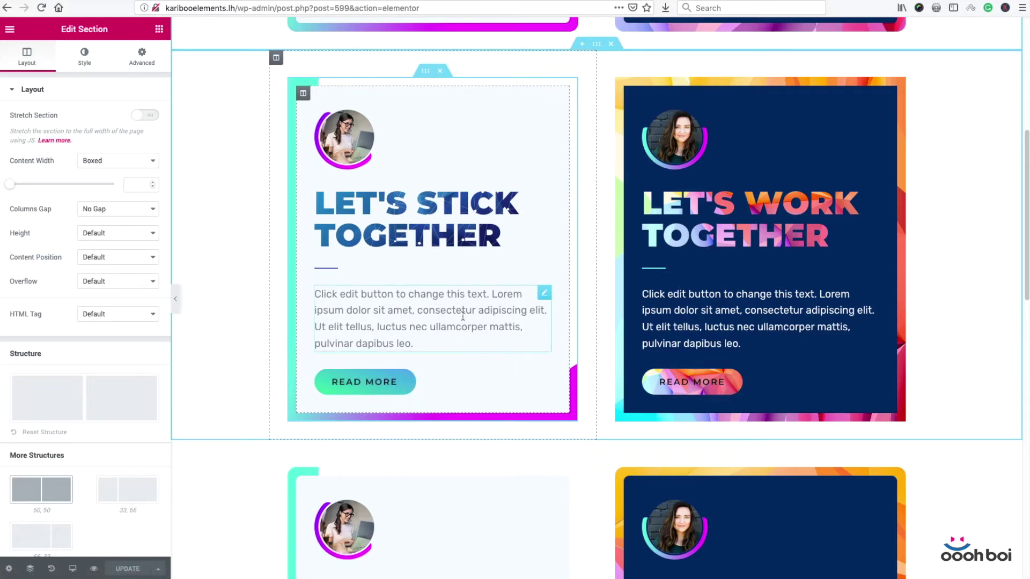
{"action": "scroll", "coordinate": [465, 320], "scroll_direction": "down", "scroll_amount": 2}
{"action": "scroll", "coordinate": [464, 320], "scroll_direction": "up", "scroll_amount": 1}
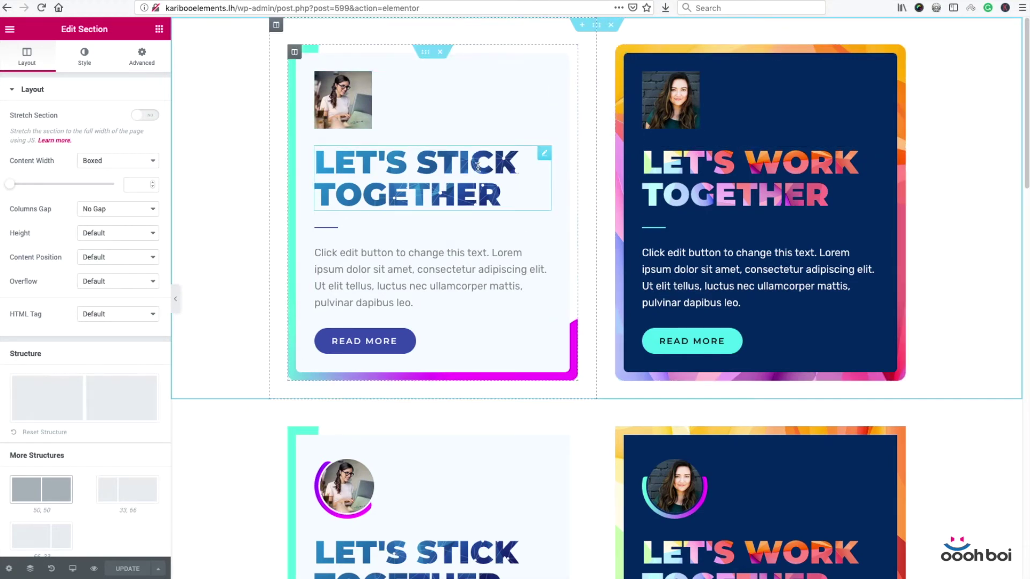
{"action": "scroll", "coordinate": [568, 223], "scroll_direction": "down", "scroll_amount": 5}
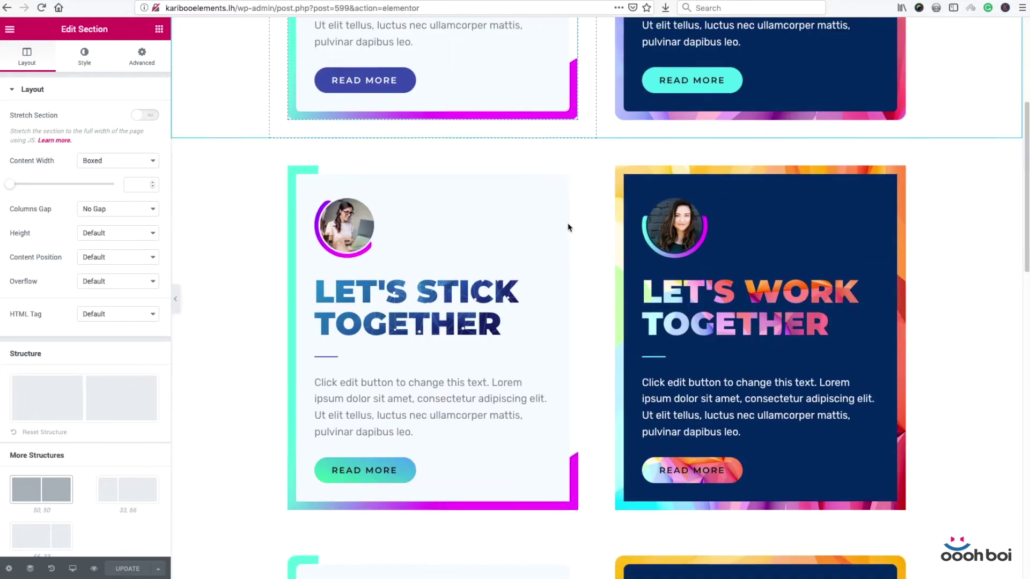
{"action": "scroll", "coordinate": [569, 225], "scroll_direction": "up", "scroll_amount": 2}
{"action": "scroll", "coordinate": [569, 226], "scroll_direction": "down", "scroll_amount": 10}
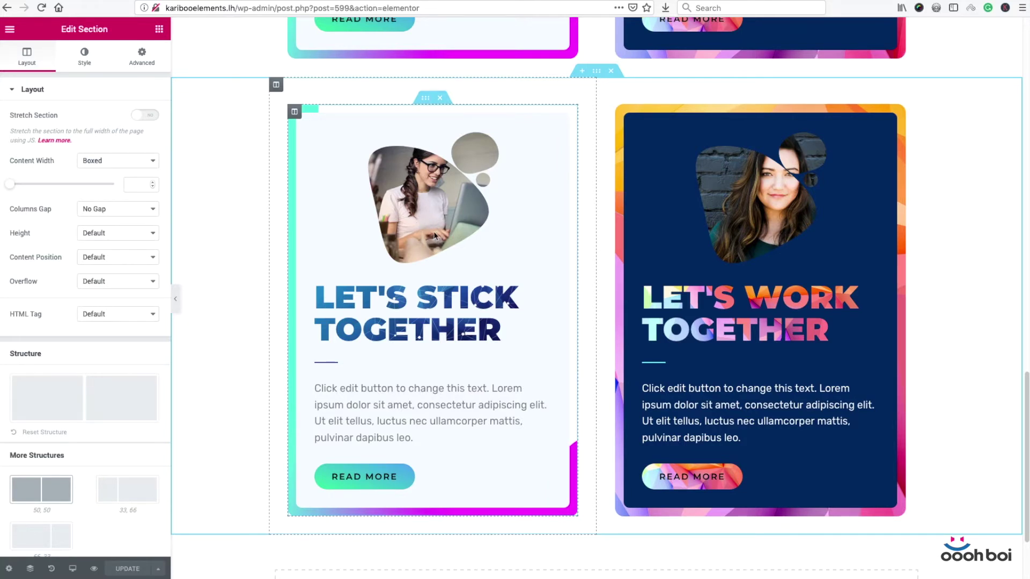
{"action": "scroll", "coordinate": [435, 236], "scroll_direction": "up", "scroll_amount": 2}
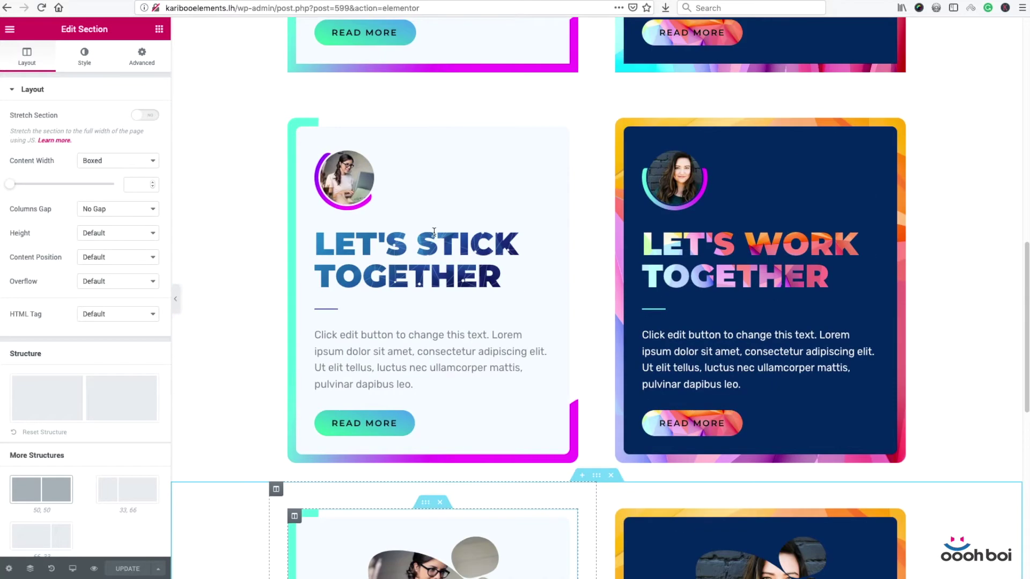
{"action": "scroll", "coordinate": [435, 233], "scroll_direction": "down", "scroll_amount": 10}
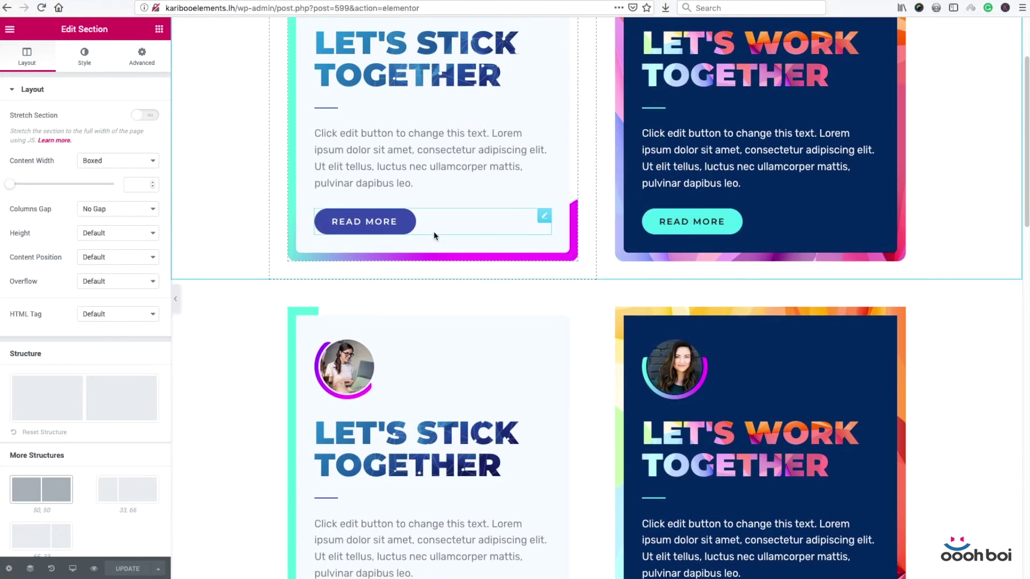
{"action": "scroll", "coordinate": [434, 231], "scroll_direction": "up", "scroll_amount": 3}
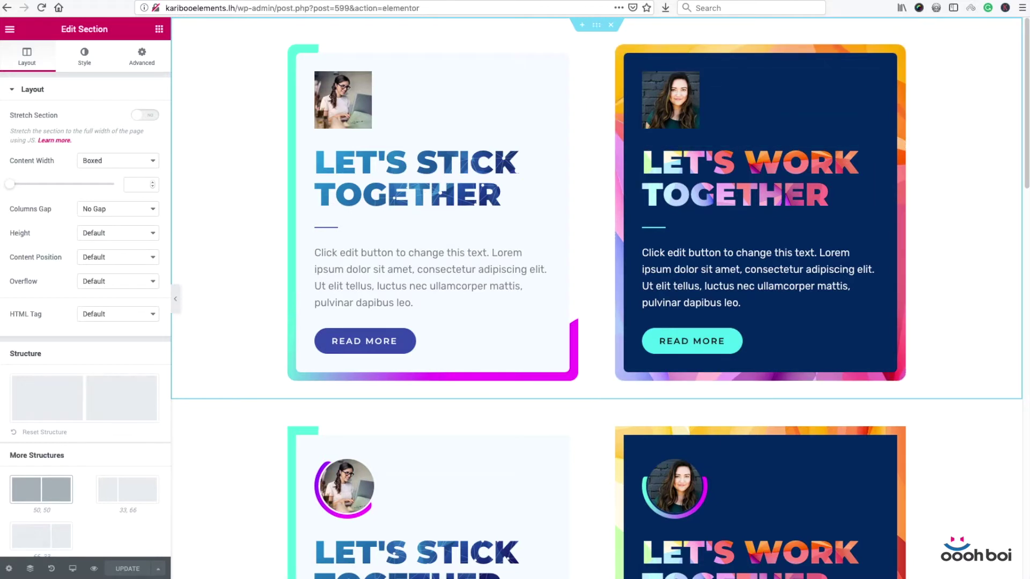
Step: Switch to the CSS-Tricks homepage and examine the gradient arc around the article author's avatar
{"action": "left_click", "coordinate": [627, 1]}
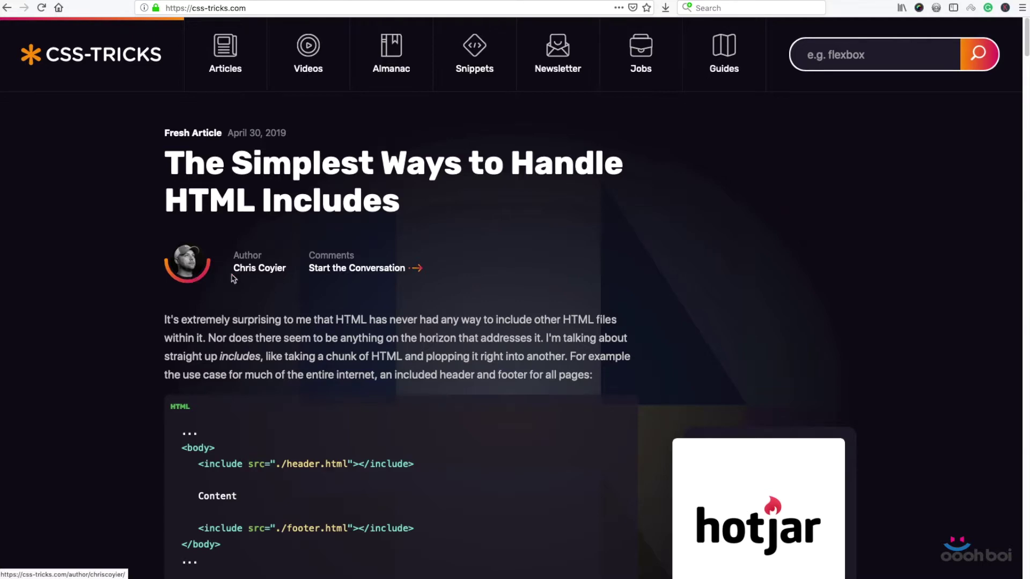
{"action": "scroll", "coordinate": [289, 310], "scroll_direction": "down", "scroll_amount": 5}
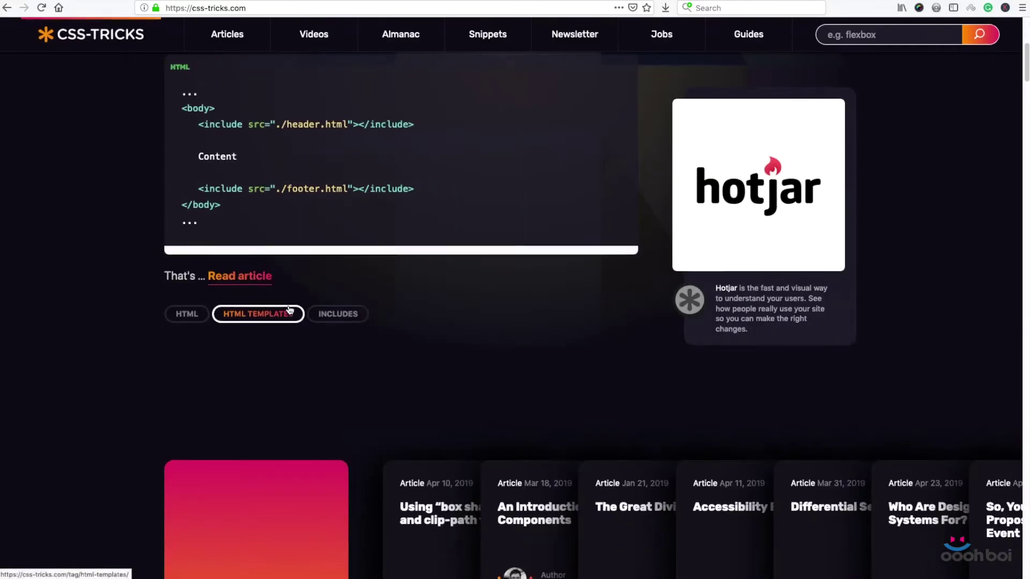
{"action": "scroll", "coordinate": [289, 310], "scroll_direction": "up", "scroll_amount": 5}
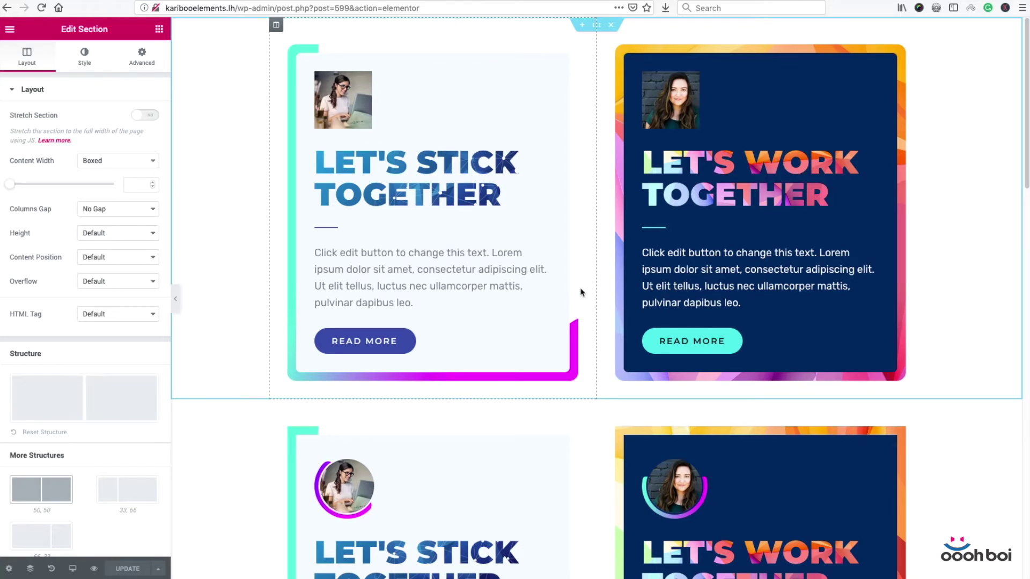
Step: Return to the Elementor page and inspect the background image border-gradient-3cf.svg and its file details behind the second row's light-card avatar
{"action": "scroll", "coordinate": [806, 245], "scroll_direction": "down", "scroll_amount": 1}
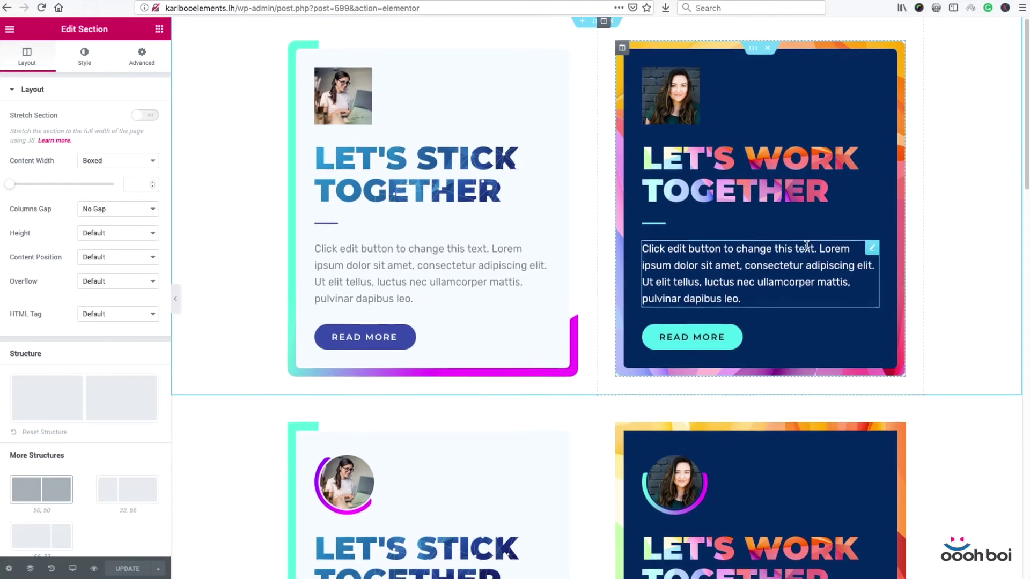
{"action": "scroll", "coordinate": [806, 246], "scroll_direction": "down", "scroll_amount": 6}
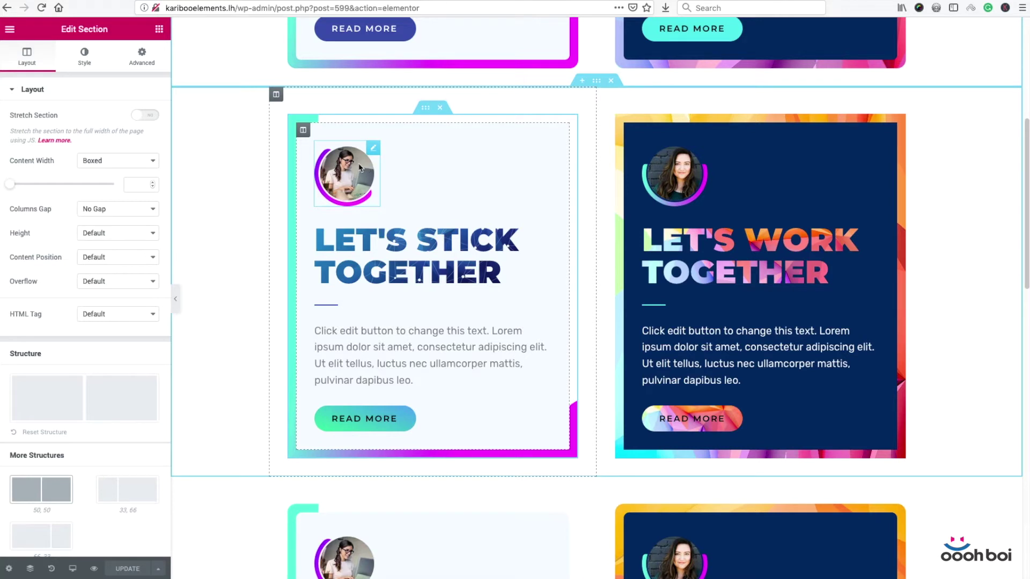
{"action": "left_click", "coordinate": [339, 168]}
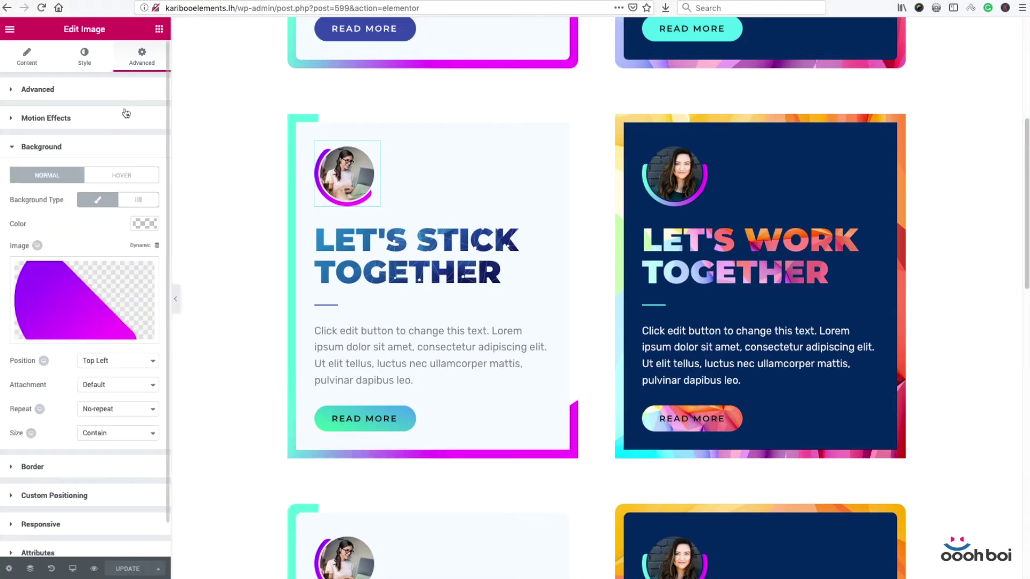
{"action": "mouse_move", "coordinate": [81, 300]}
{"action": "left_click", "coordinate": [79, 300]}
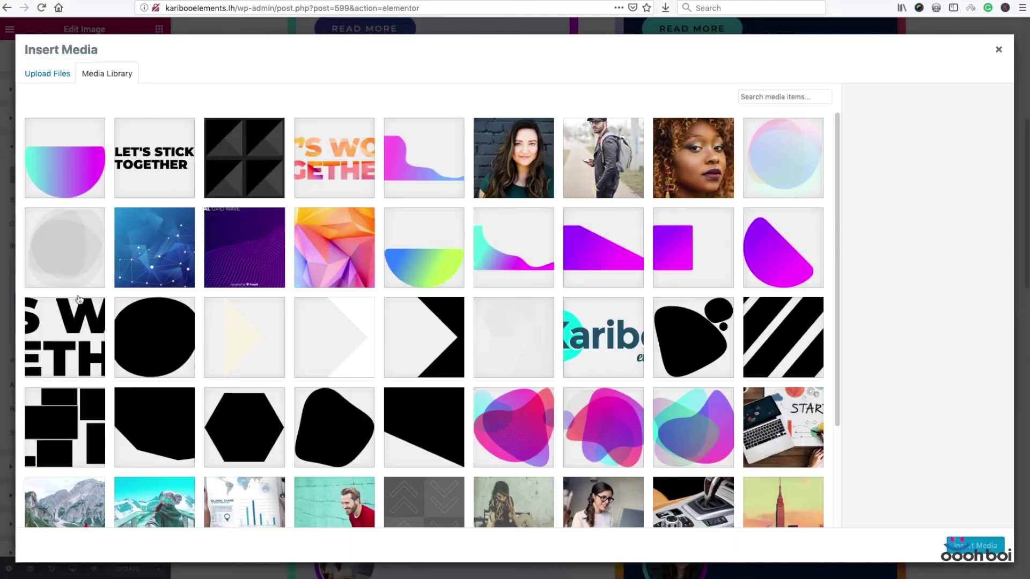
{"action": "left_click", "coordinate": [777, 238]}
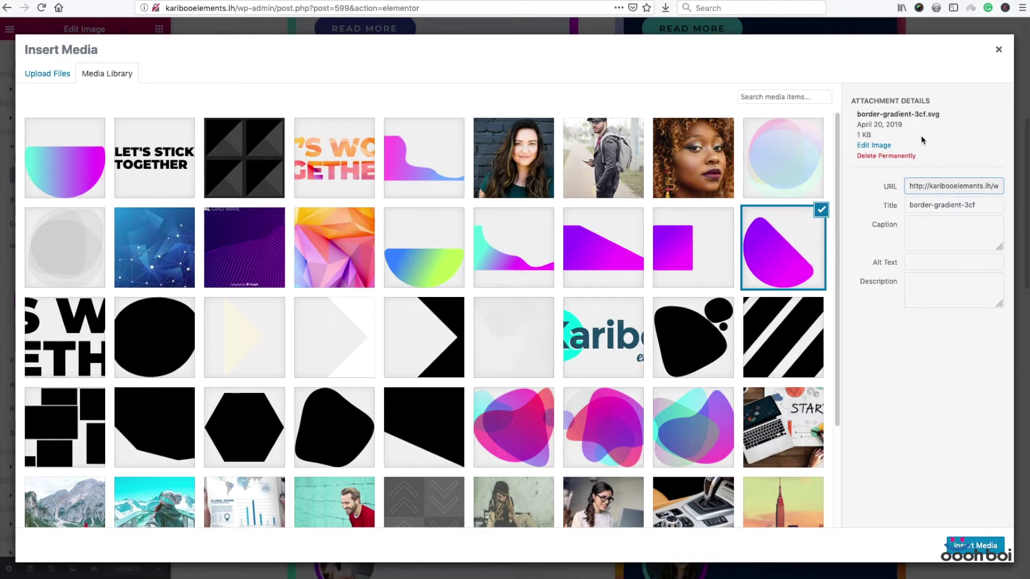
{"action": "left_click_drag", "start_coordinate": [874, 138], "coordinate": [857, 135]}
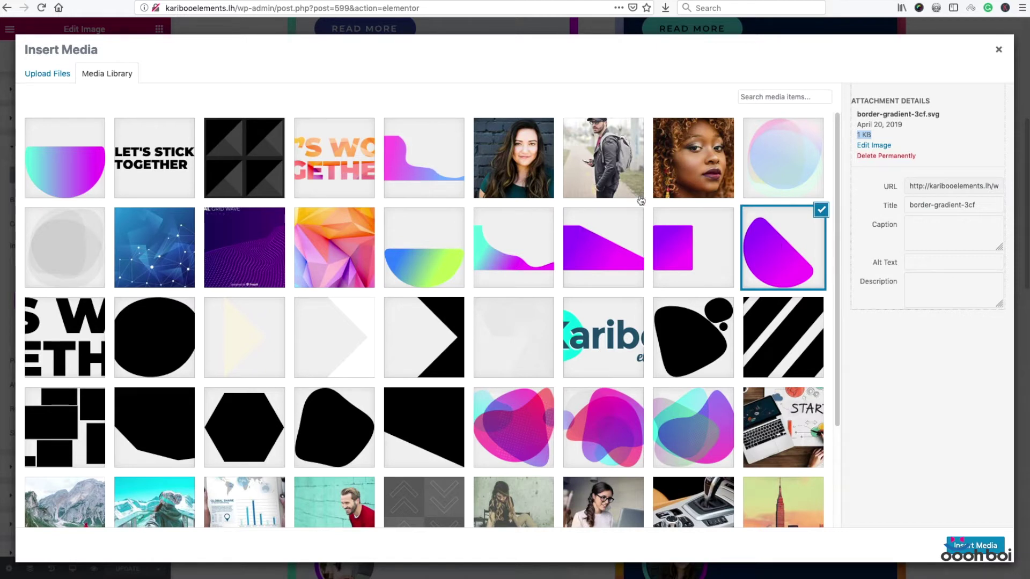
{"action": "left_click", "coordinate": [999, 50]}
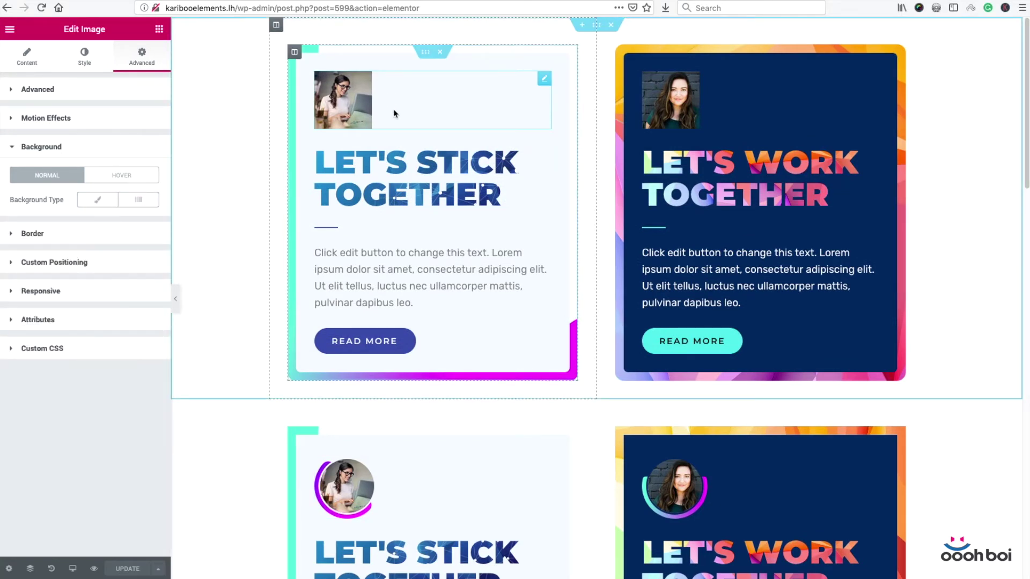
Step: Try the Custom image size on the first light card's photo, and set it back to Thumbnail - 150 x 150
{"action": "left_click", "coordinate": [330, 111]}
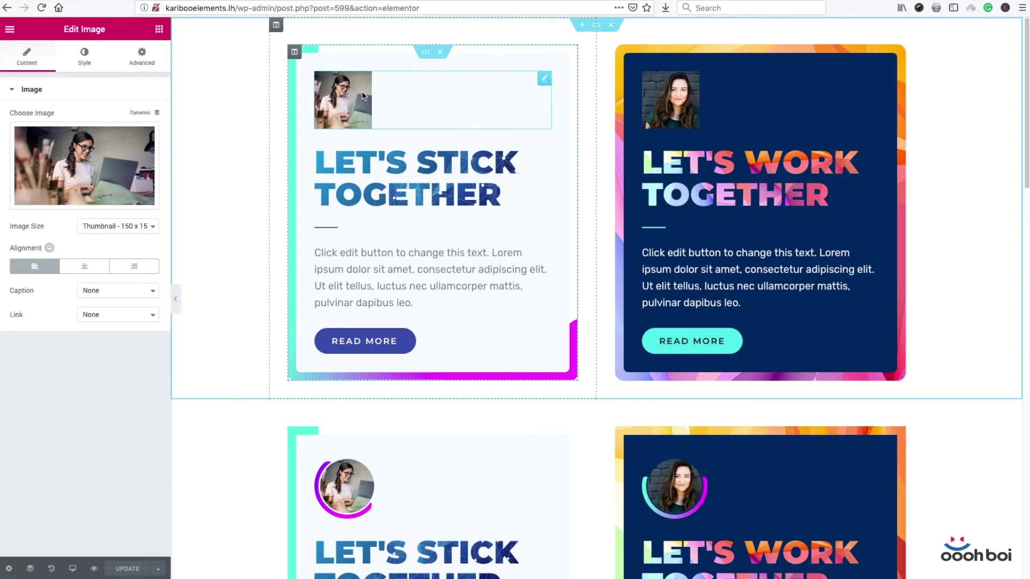
{"action": "left_click", "coordinate": [126, 227]}
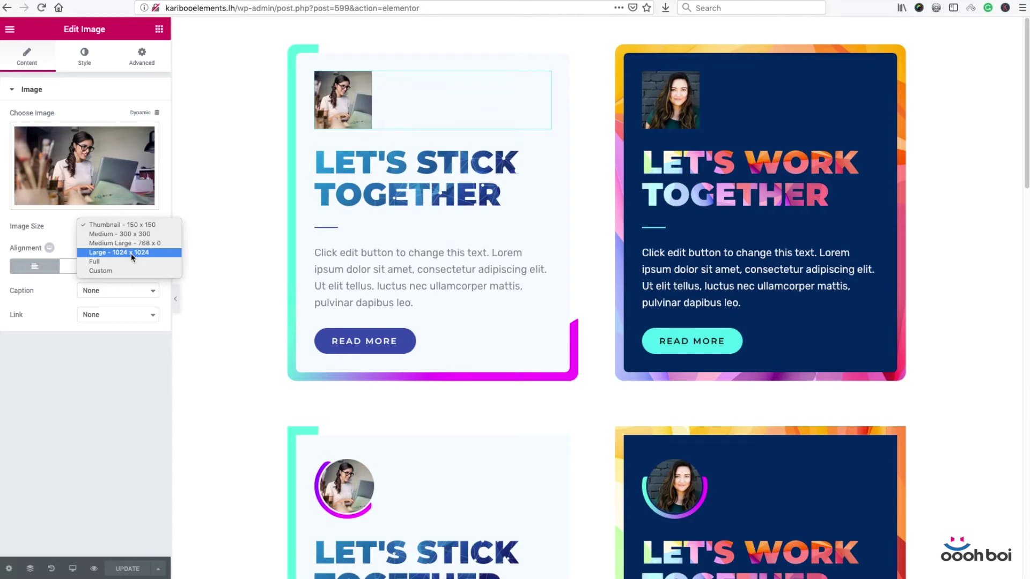
{"action": "left_click", "coordinate": [109, 275]}
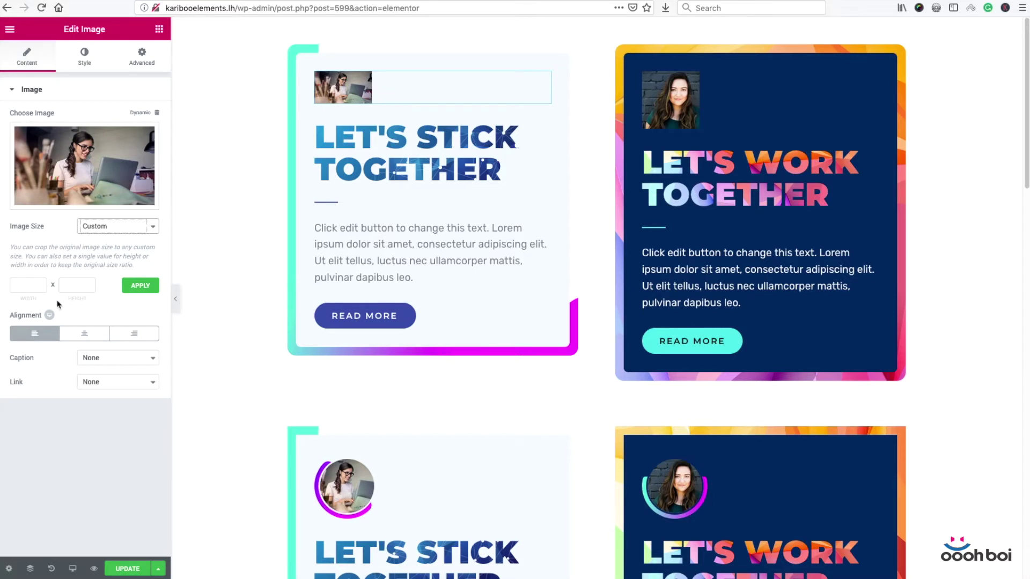
{"action": "left_click", "coordinate": [84, 62]}
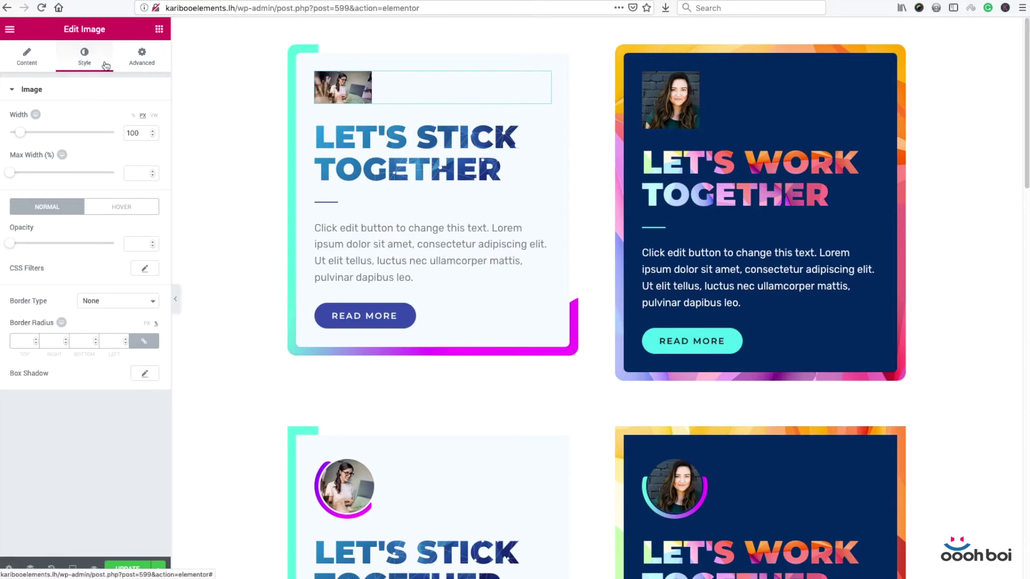
{"action": "left_click", "coordinate": [26, 57]}
{"action": "left_click", "coordinate": [107, 227]}
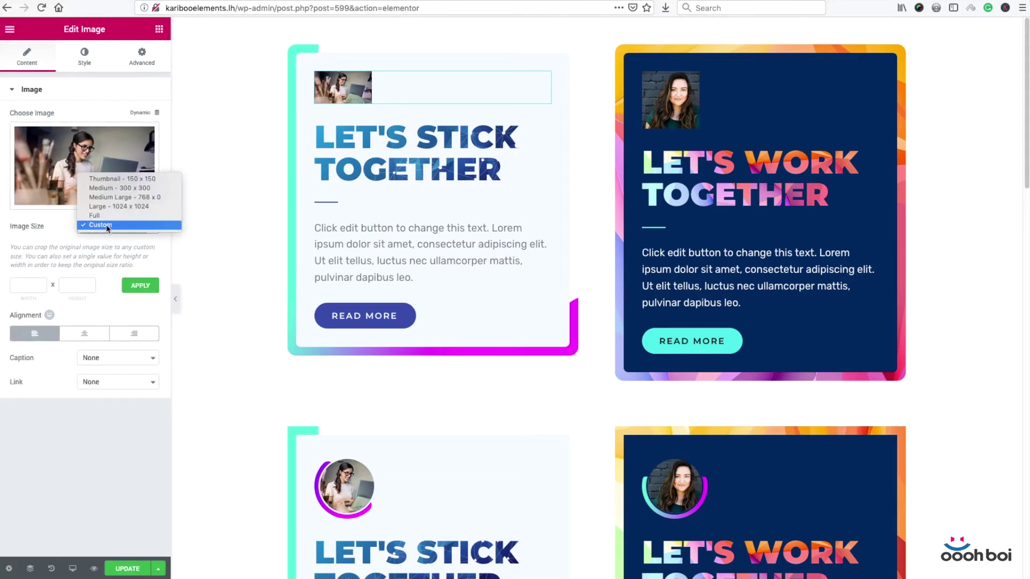
{"action": "left_click", "coordinate": [129, 179]}
Step: Give the first light card's photo a border radius of 50% on all corners
{"action": "left_click", "coordinate": [86, 57]}
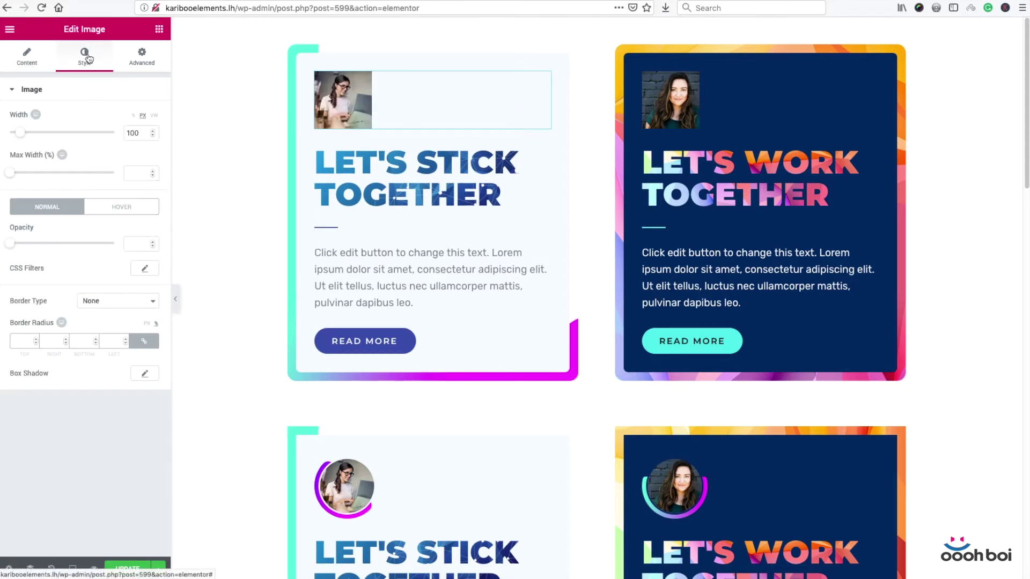
{"action": "left_click", "coordinate": [135, 133]}
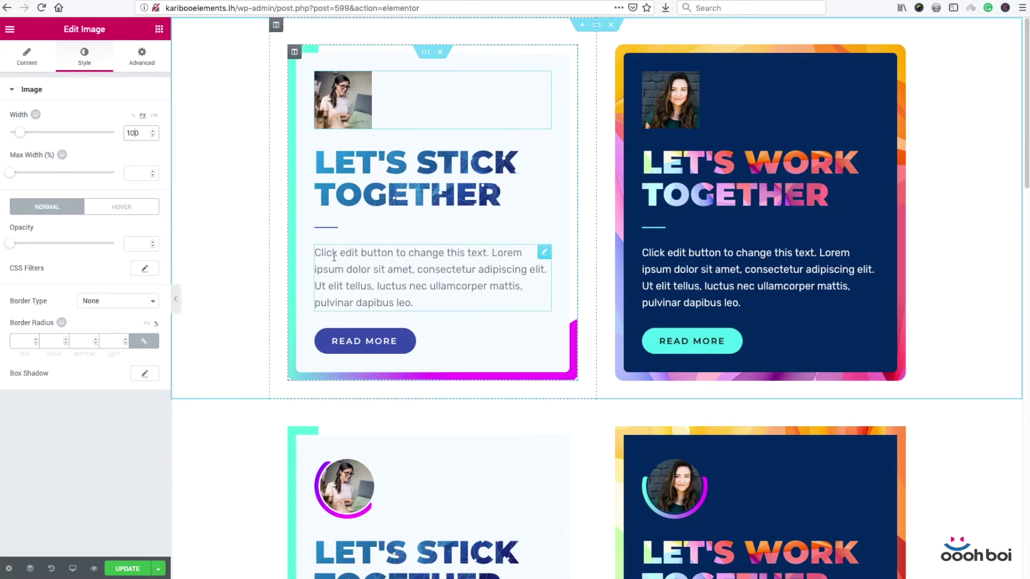
{"action": "left_click", "coordinate": [21, 342]}
{"action": "type", "text": "50"}
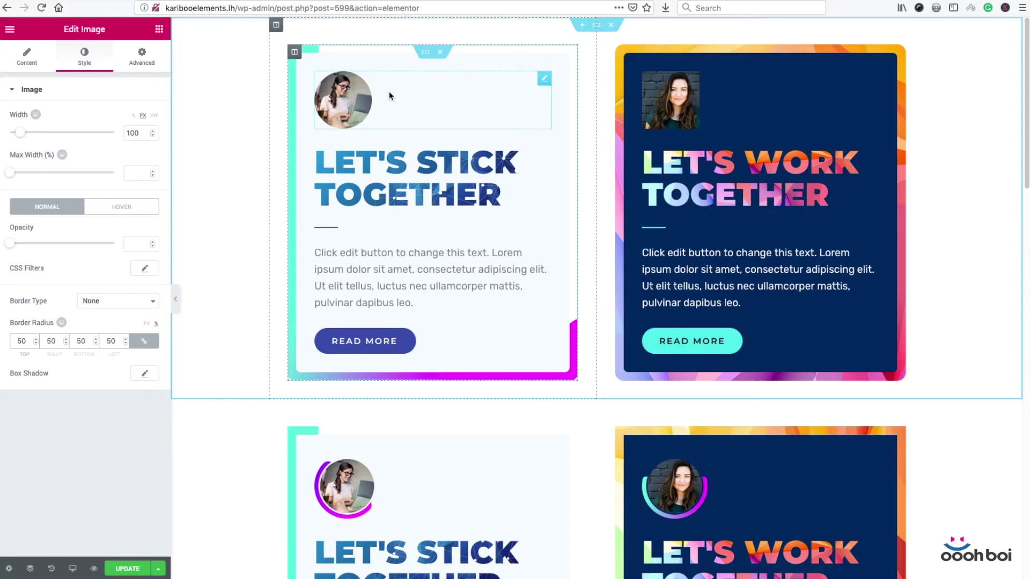
Step: Add a classic background to the first light card's image widget using border-gradient-3cf.svg from the media library
{"action": "left_click", "coordinate": [142, 58]}
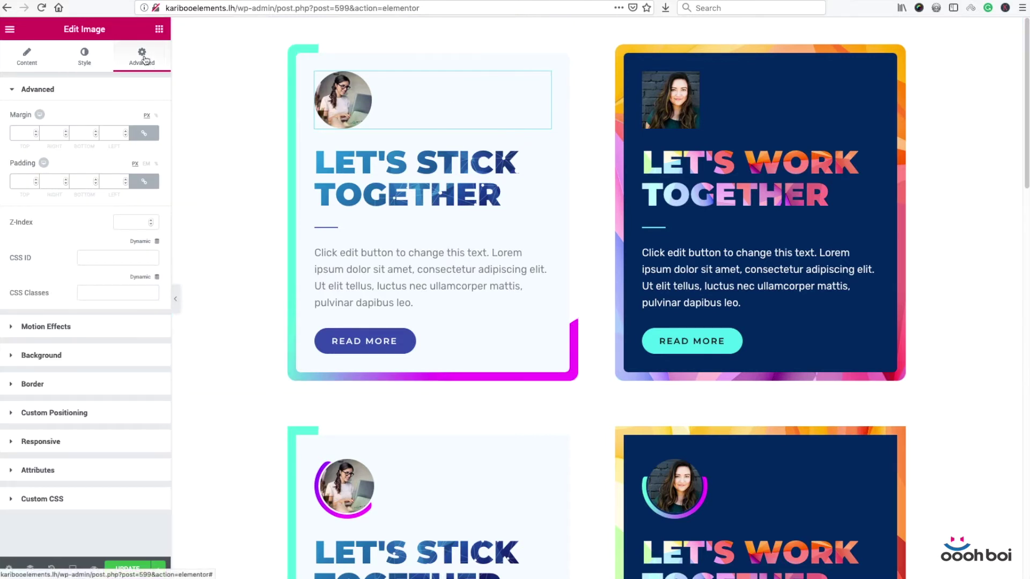
{"action": "left_click", "coordinate": [93, 361]}
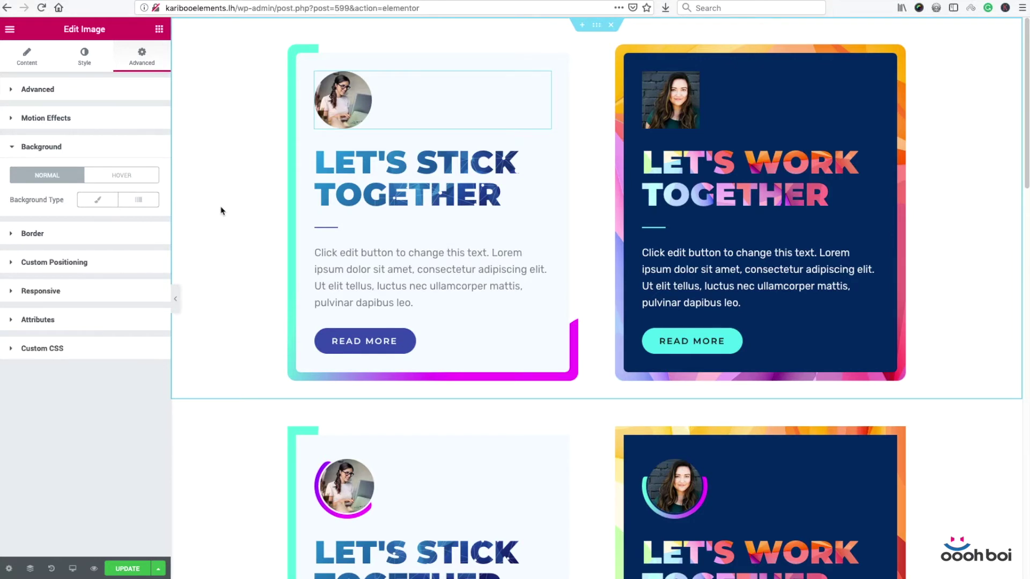
{"action": "left_click", "coordinate": [96, 199]}
{"action": "left_click", "coordinate": [78, 298]}
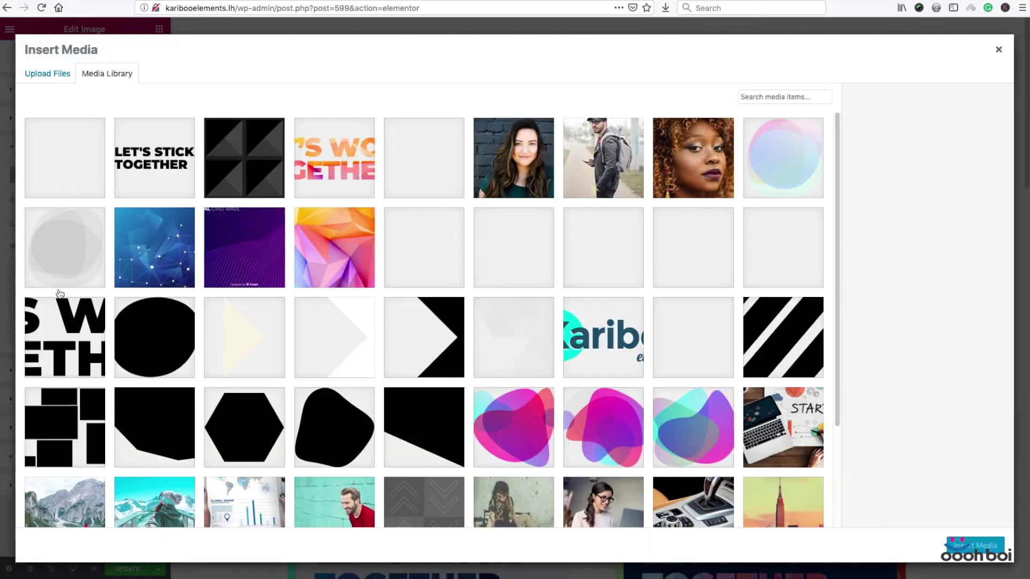
{"action": "left_click", "coordinate": [758, 235]}
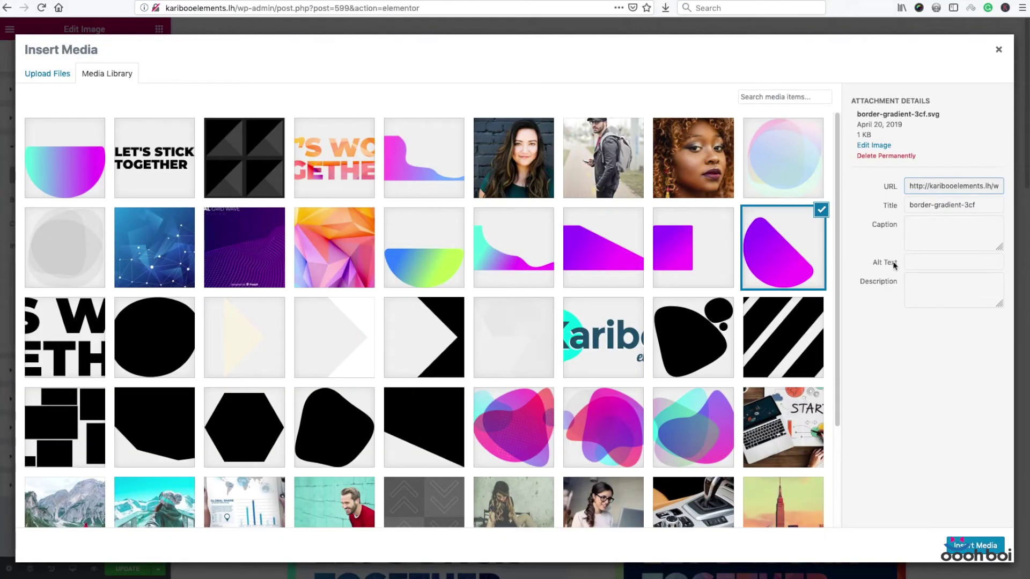
{"action": "left_click", "coordinate": [982, 547]}
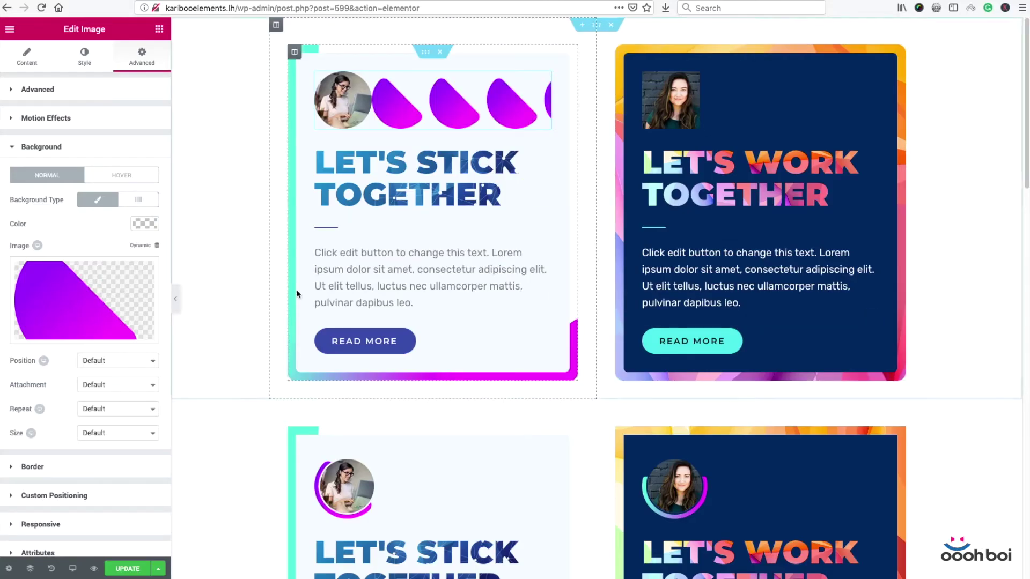
Step: Set the first light card's image widget background to Top Left position, No-repeat and Contain size
{"action": "left_click", "coordinate": [109, 367]}
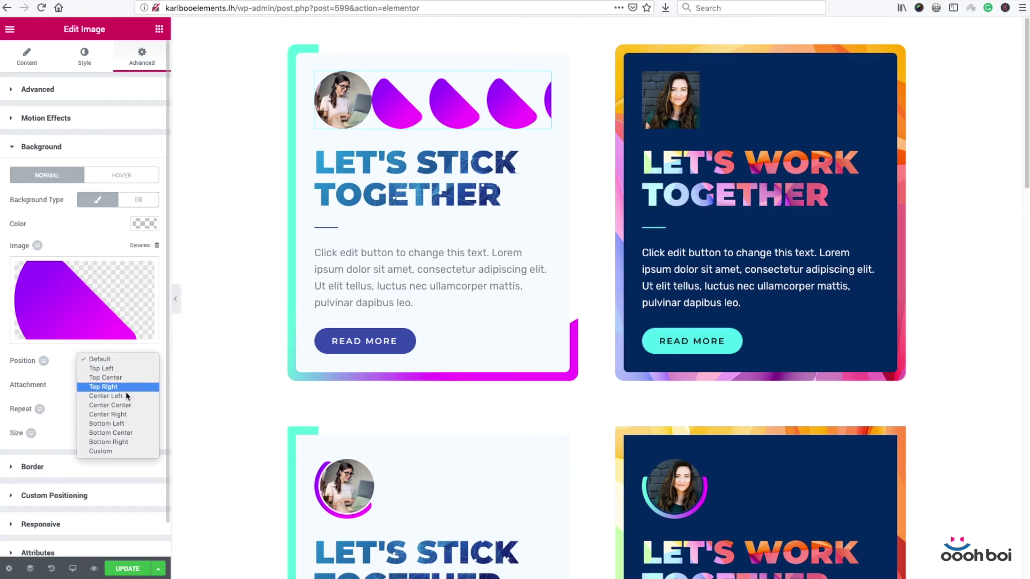
{"action": "left_click", "coordinate": [128, 360]}
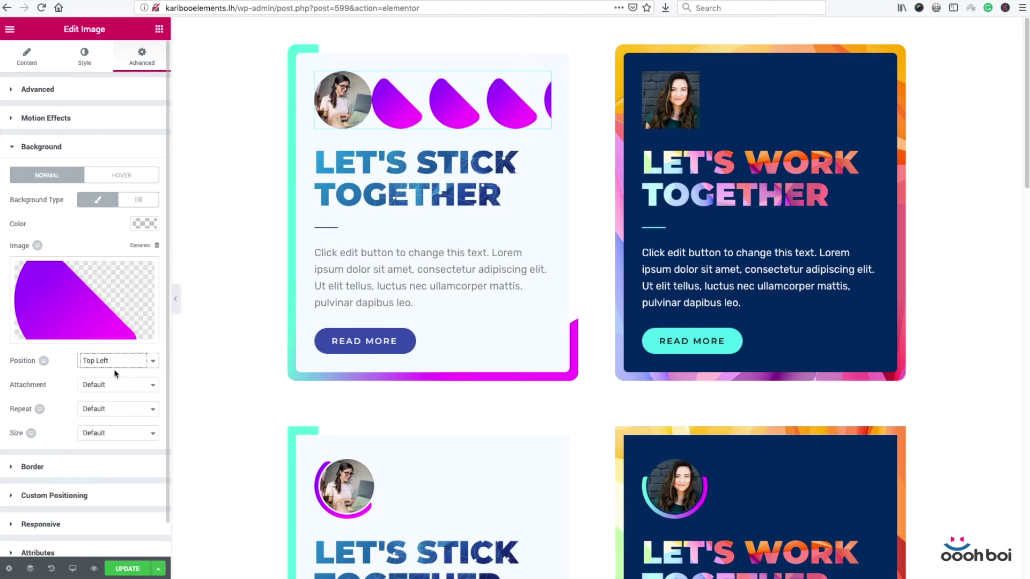
{"action": "left_click", "coordinate": [107, 408]}
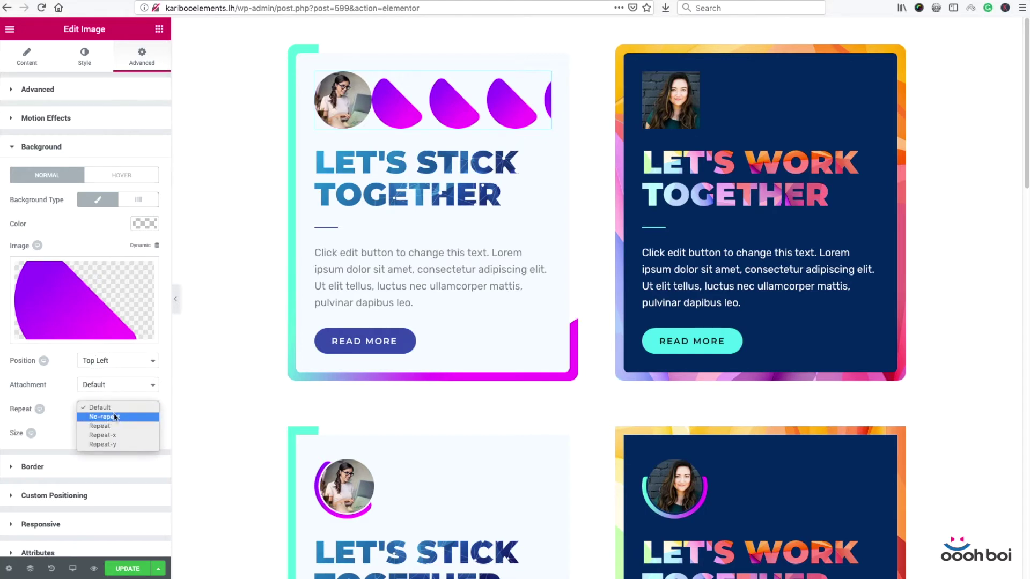
{"action": "left_click", "coordinate": [118, 418]}
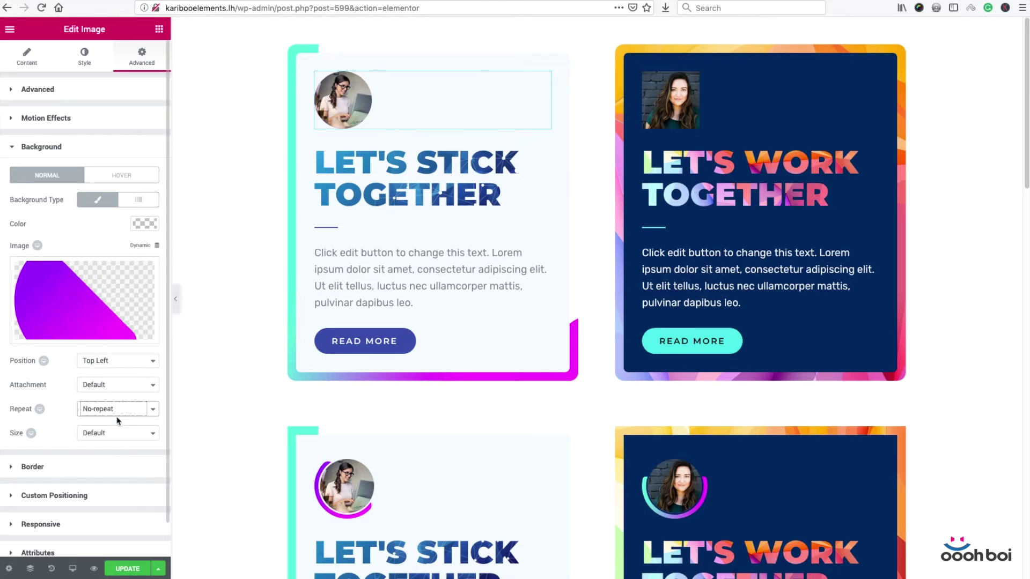
{"action": "left_click", "coordinate": [116, 436]}
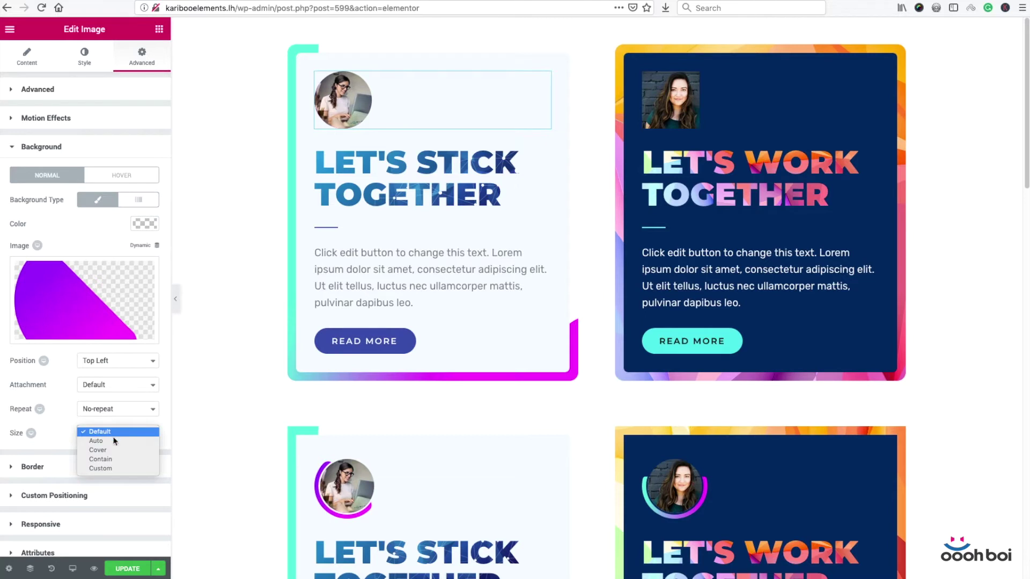
{"action": "left_click", "coordinate": [112, 457]}
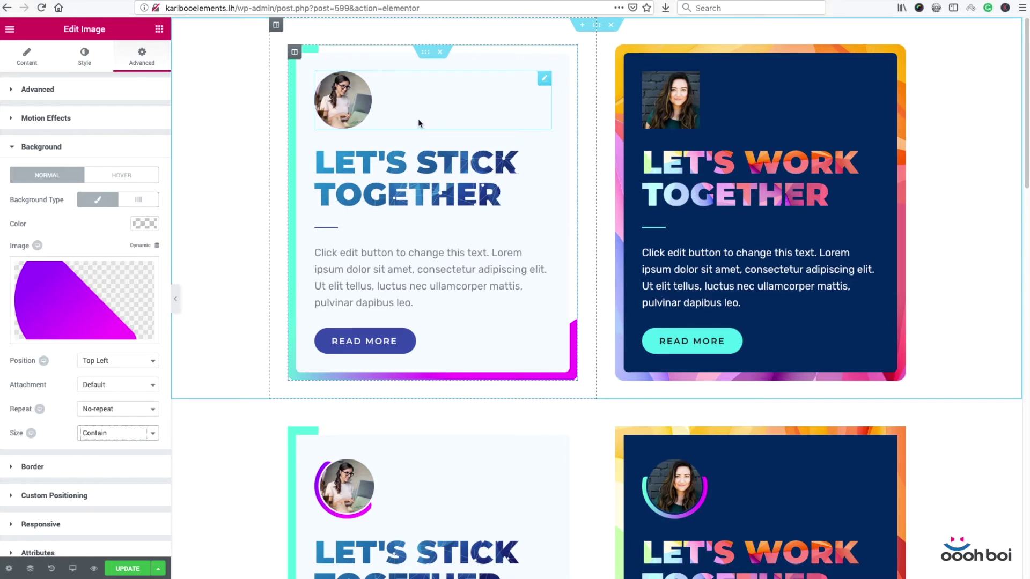
Step: Give the first light card's image widget a padding of 7 px on all sides
{"action": "left_click", "coordinate": [545, 79]}
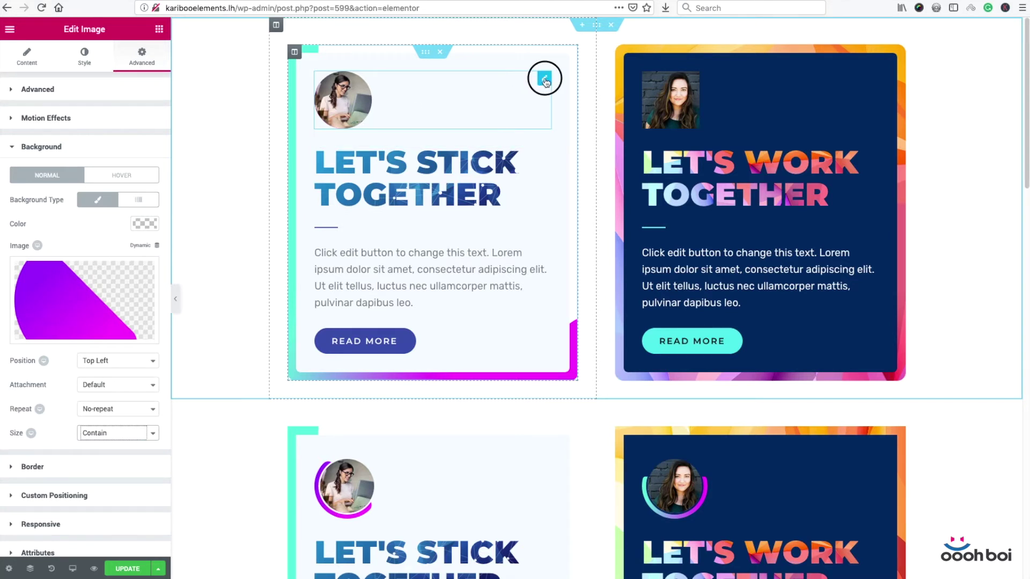
{"action": "left_click", "coordinate": [80, 89]}
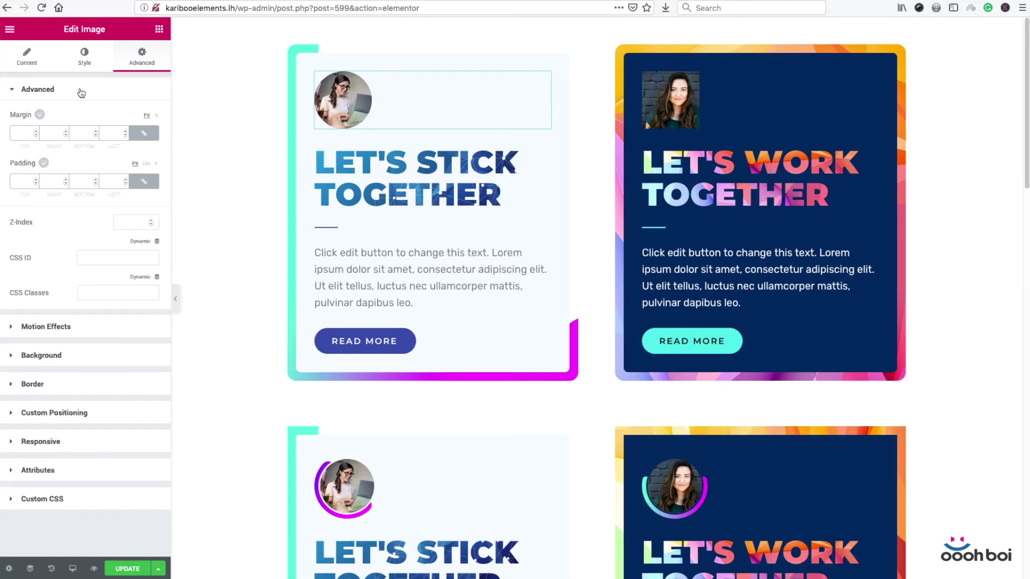
{"action": "left_click", "coordinate": [10, 187]}
{"action": "type", "text": "7"}
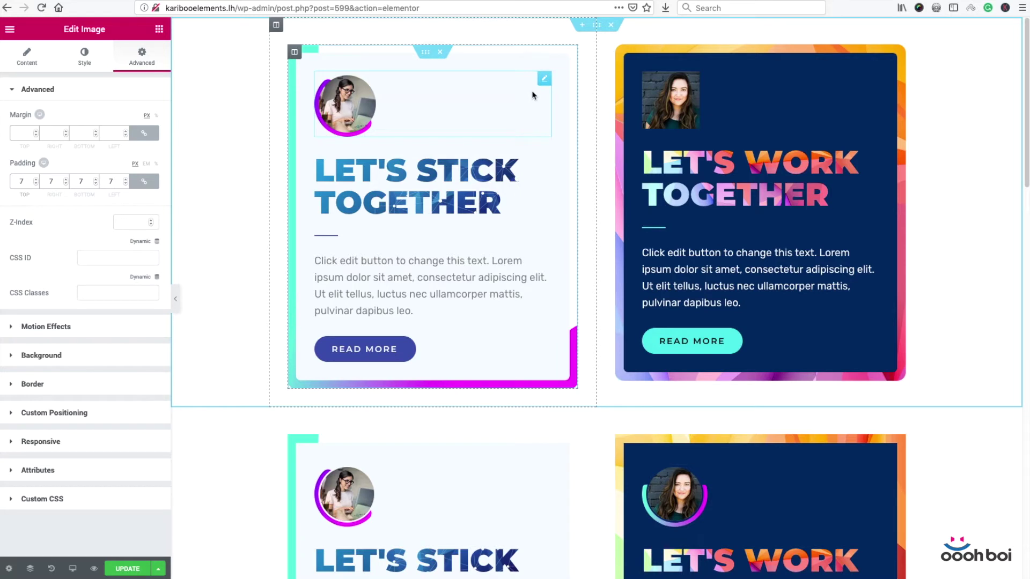
Step: Copy the first light card's image widget and paste its style onto the neighbouring dark card's image widget
{"action": "right_click", "coordinate": [543, 79]}
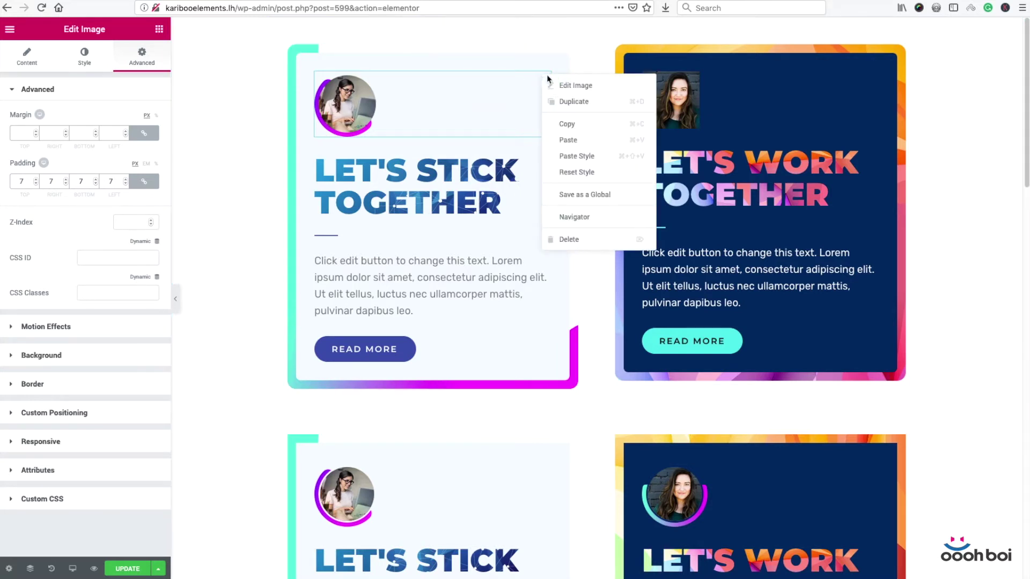
{"action": "left_click", "coordinate": [567, 128]}
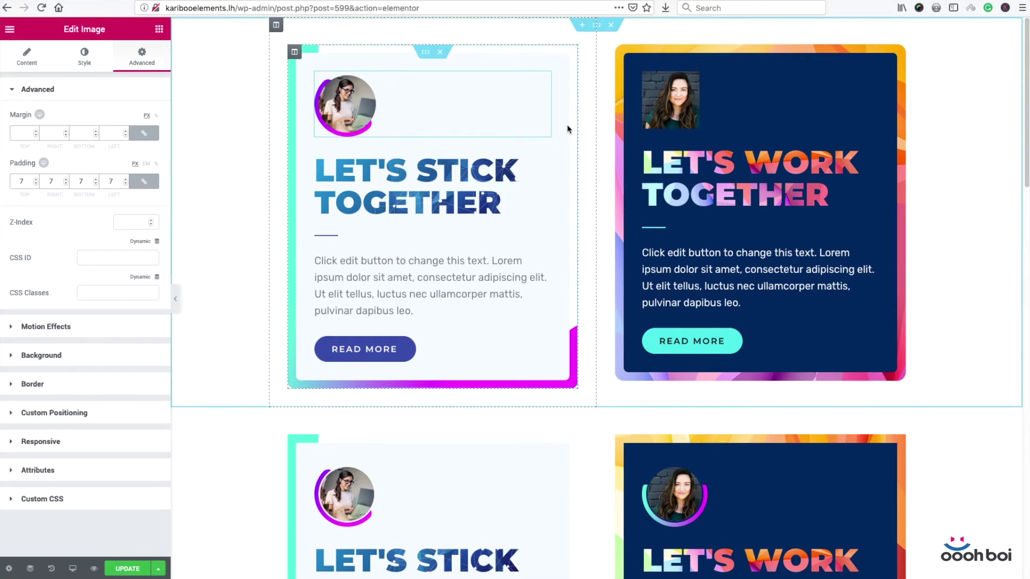
{"action": "left_click", "coordinate": [829, 98]}
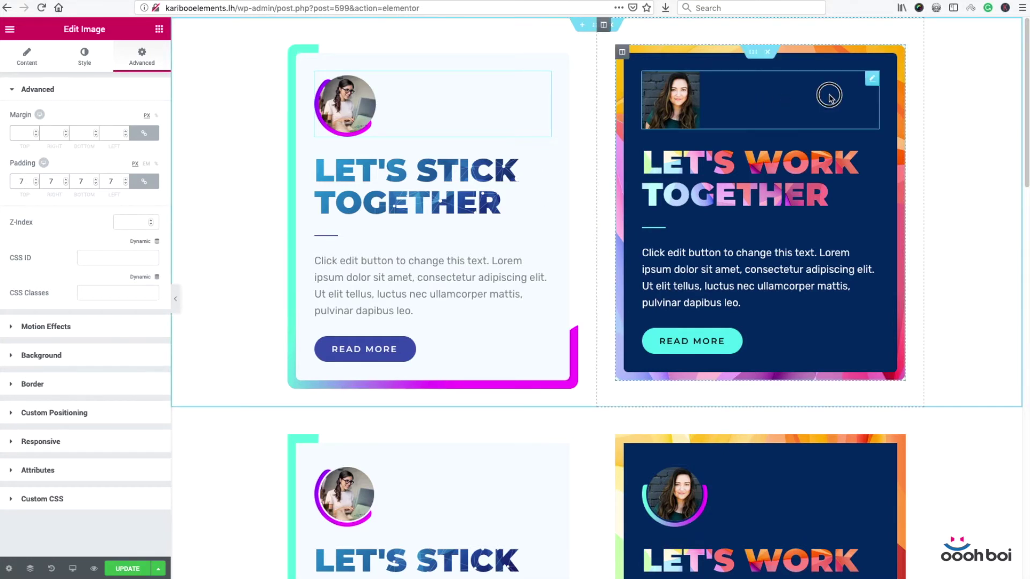
{"action": "right_click", "coordinate": [870, 80]}
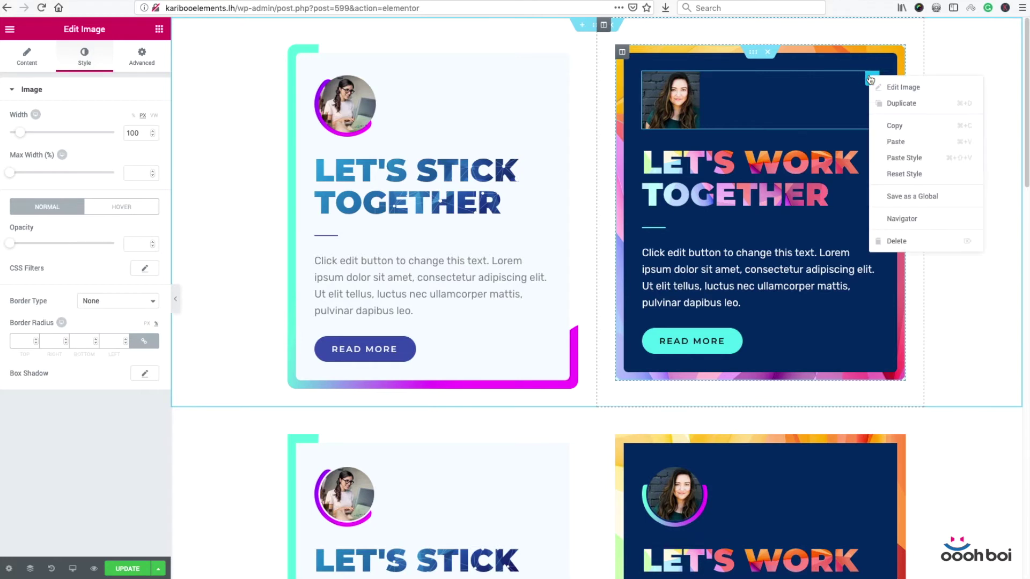
{"action": "left_click", "coordinate": [899, 165]}
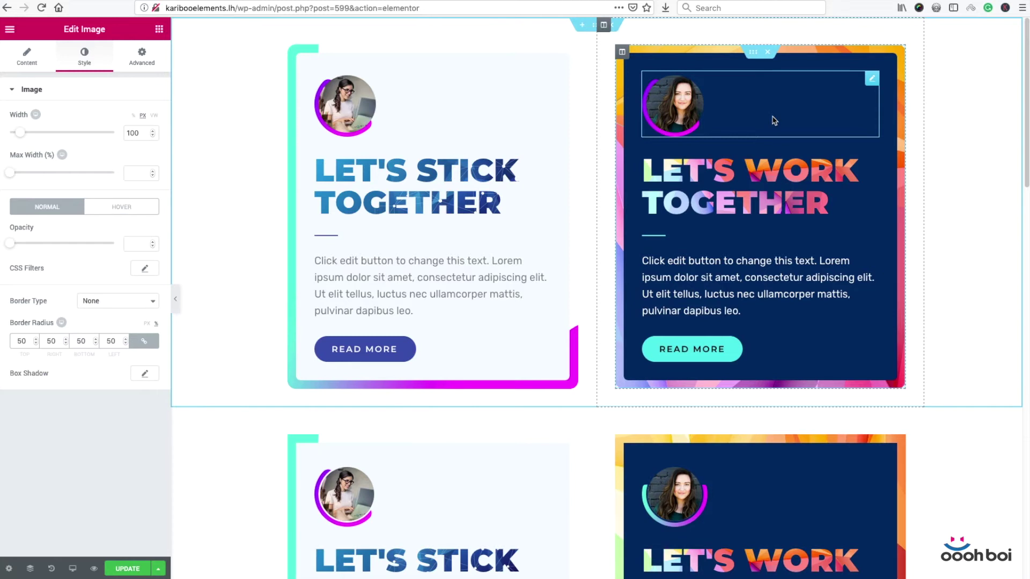
Step: Replace the first dark card's image widget background with circled-gradient-border.svg from the media library
{"action": "left_click", "coordinate": [142, 58]}
{"action": "left_click", "coordinate": [124, 357]}
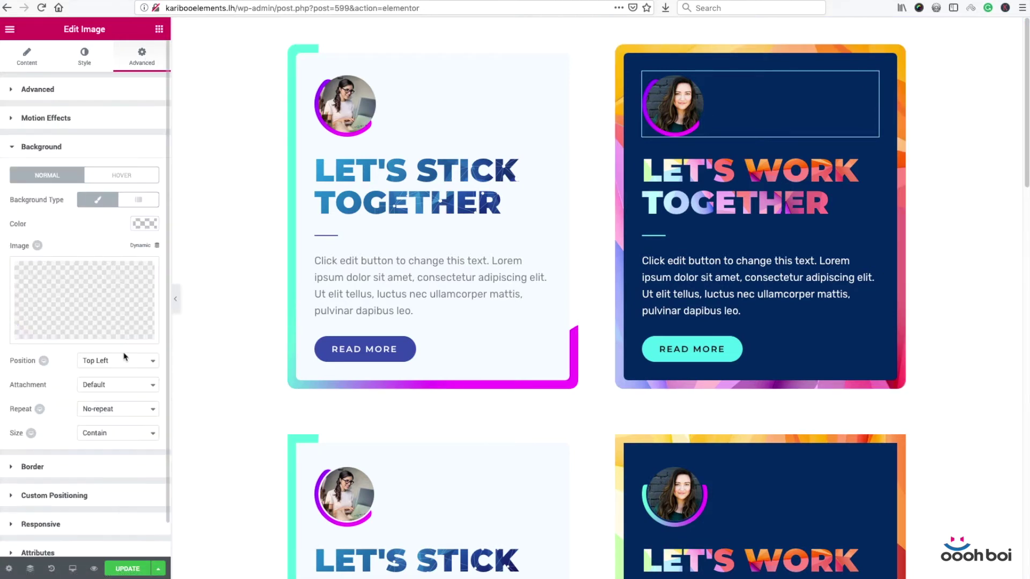
{"action": "left_click", "coordinate": [103, 302]}
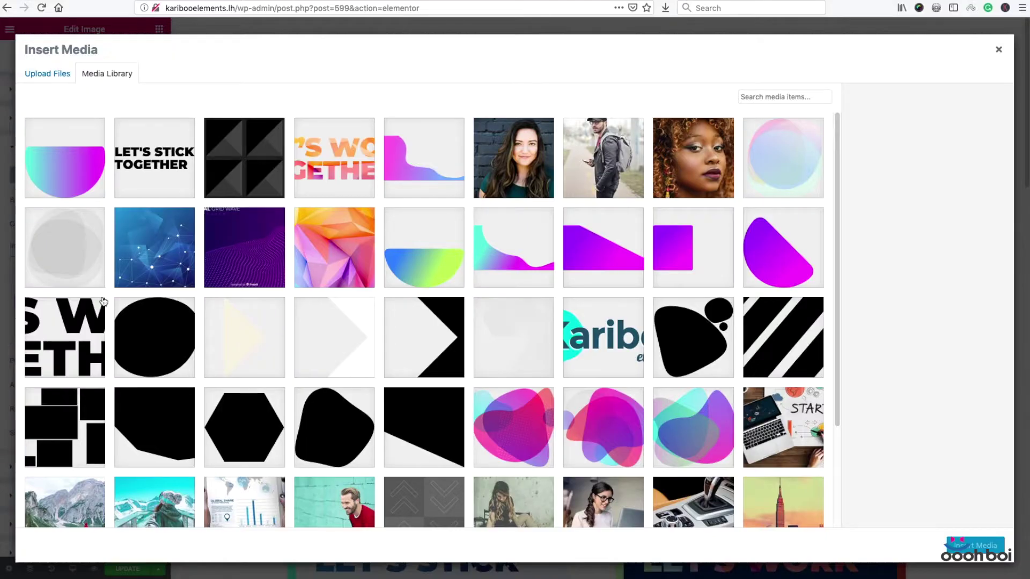
{"action": "left_click", "coordinate": [40, 161]}
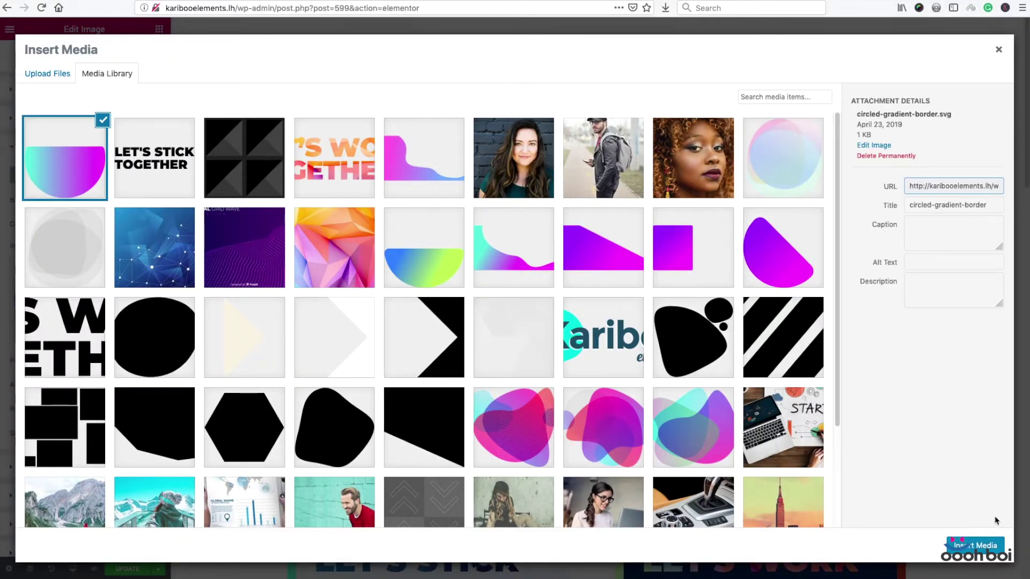
{"action": "left_click", "coordinate": [972, 547]}
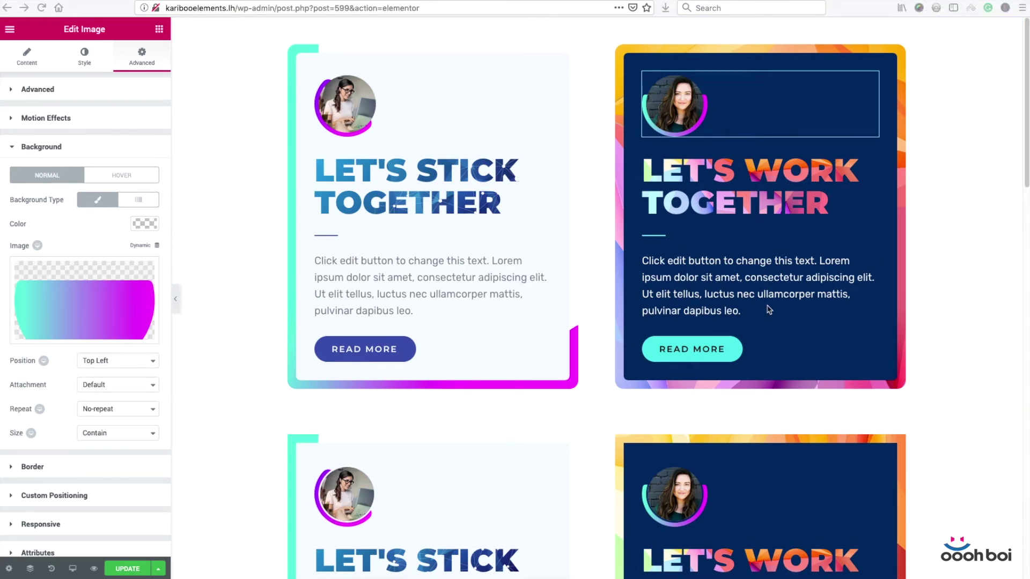
Step: Add a solid border 3 px wide on all sides to the first light card's photo
{"action": "scroll", "coordinate": [526, 416], "scroll_direction": "down", "scroll_amount": 4}
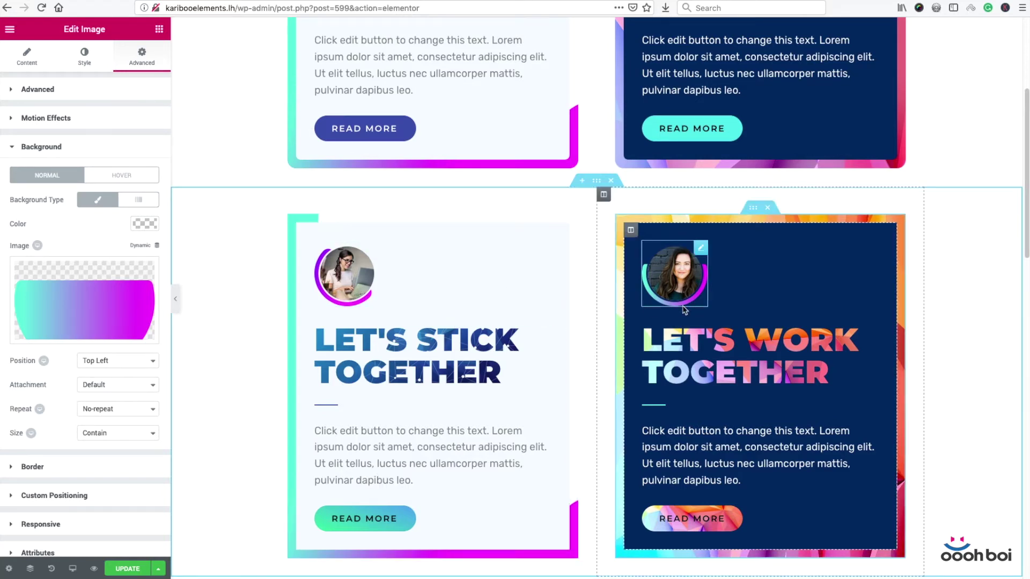
{"action": "scroll", "coordinate": [684, 310], "scroll_direction": "up", "scroll_amount": 4}
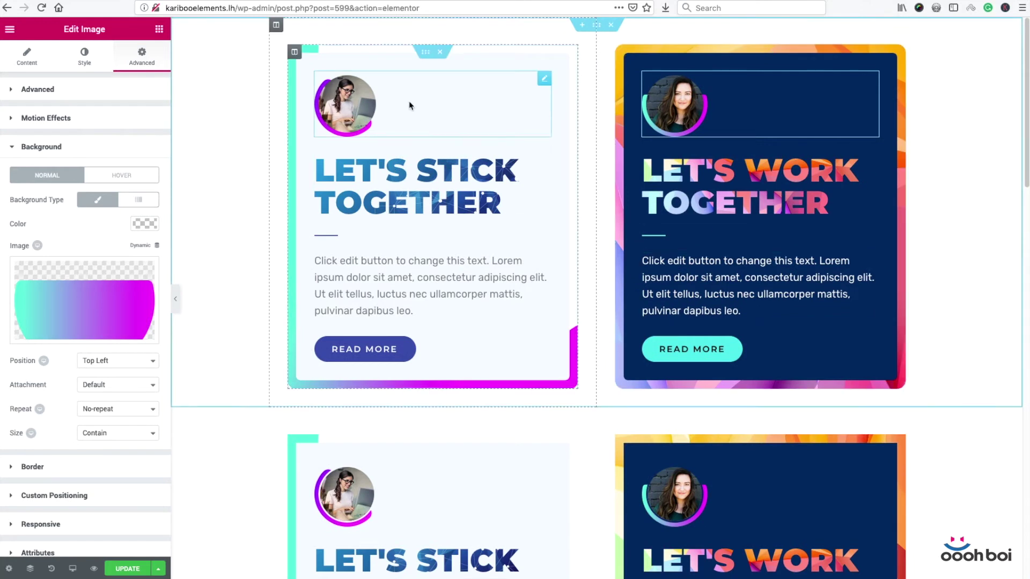
{"action": "left_click", "coordinate": [386, 97]}
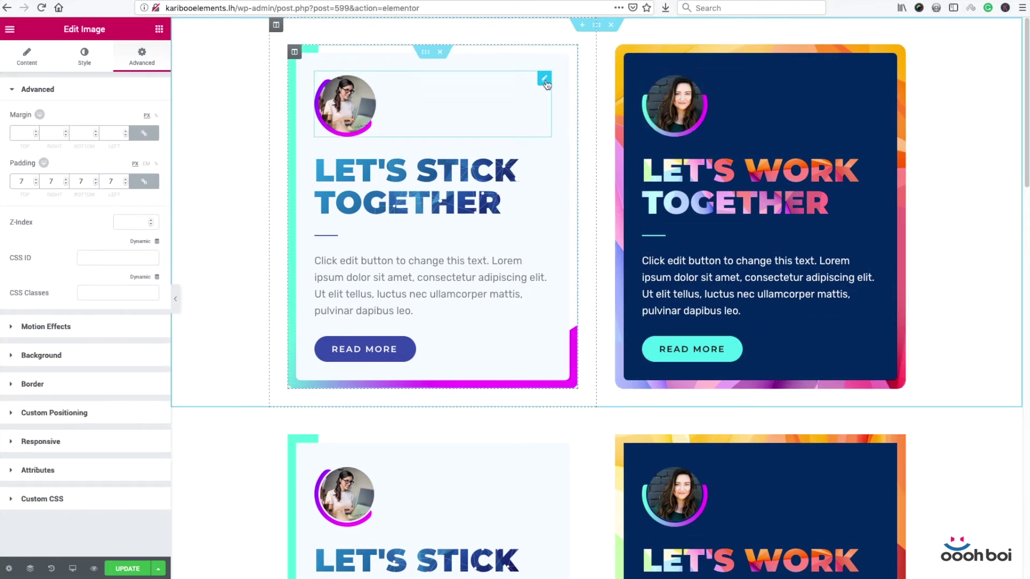
{"action": "left_click", "coordinate": [96, 56]}
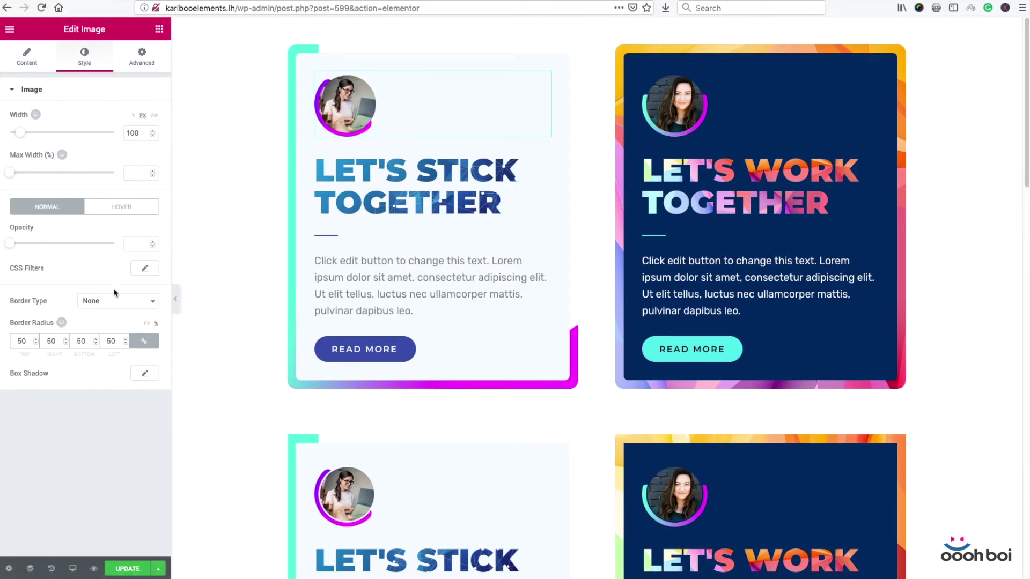
{"action": "left_click", "coordinate": [107, 302]}
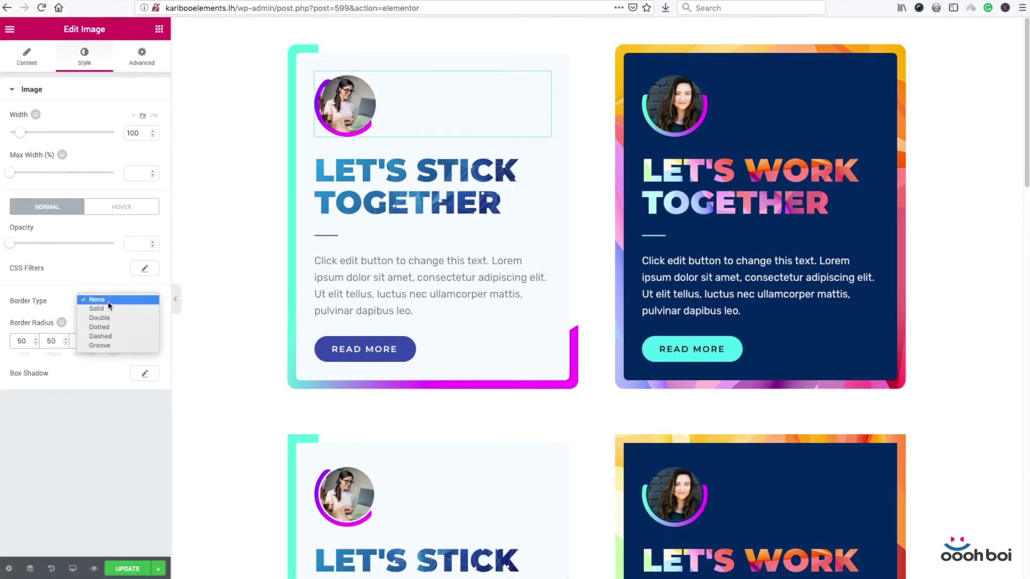
{"action": "left_click", "coordinate": [109, 309]}
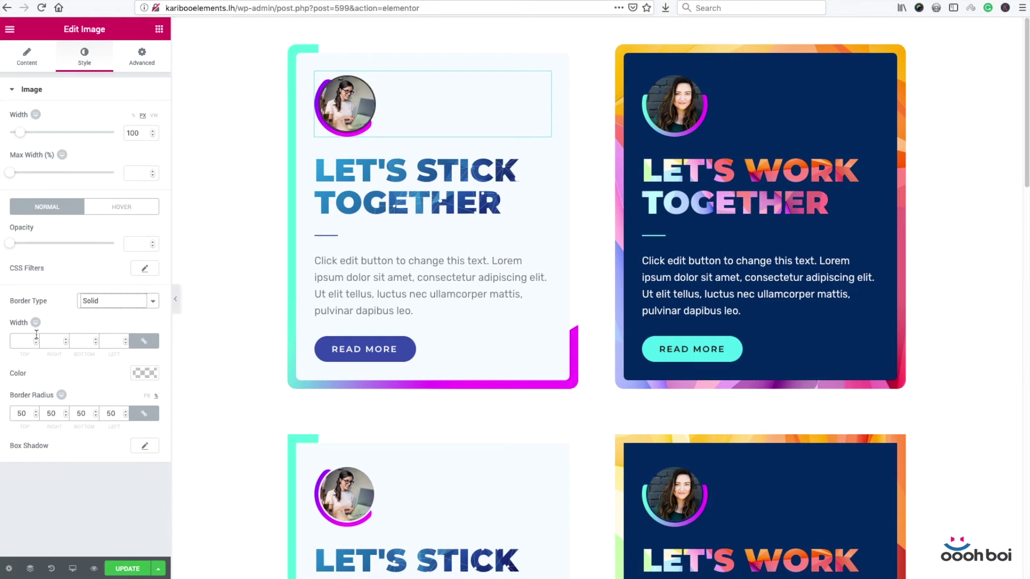
{"action": "left_click", "coordinate": [29, 341]}
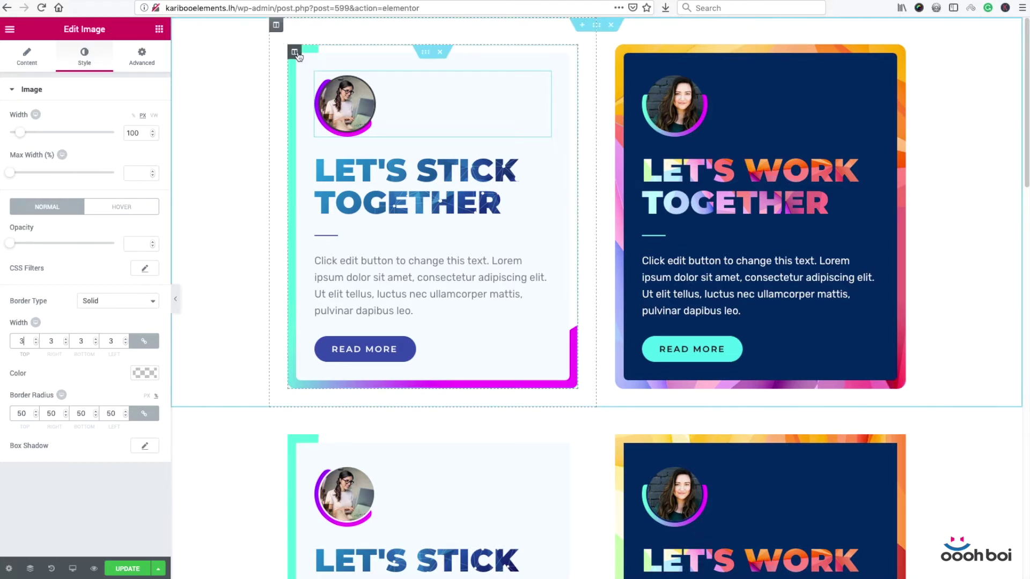
Step: Copy the background color code #f2f9fd from the first light card's column
{"action": "left_click", "coordinate": [295, 52]}
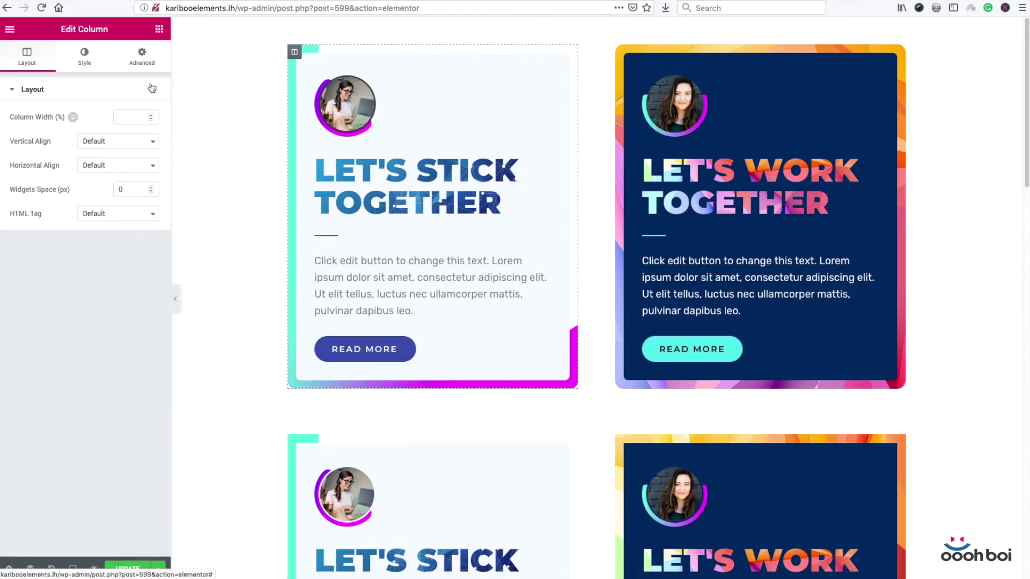
{"action": "left_click", "coordinate": [84, 56]}
{"action": "left_click", "coordinate": [144, 167]}
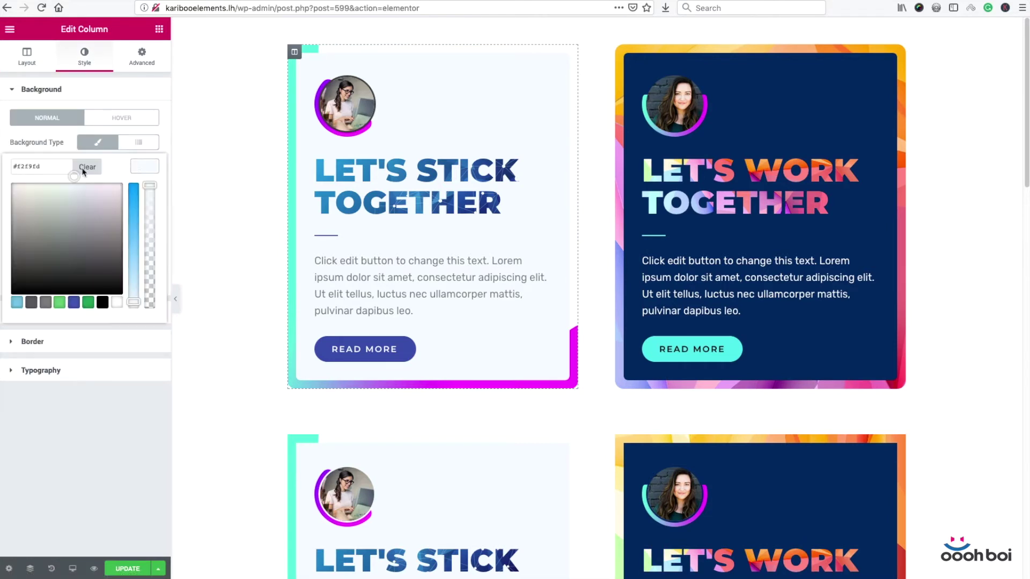
{"action": "left_click", "coordinate": [47, 166]}
{"action": "right_click", "coordinate": [26, 168]}
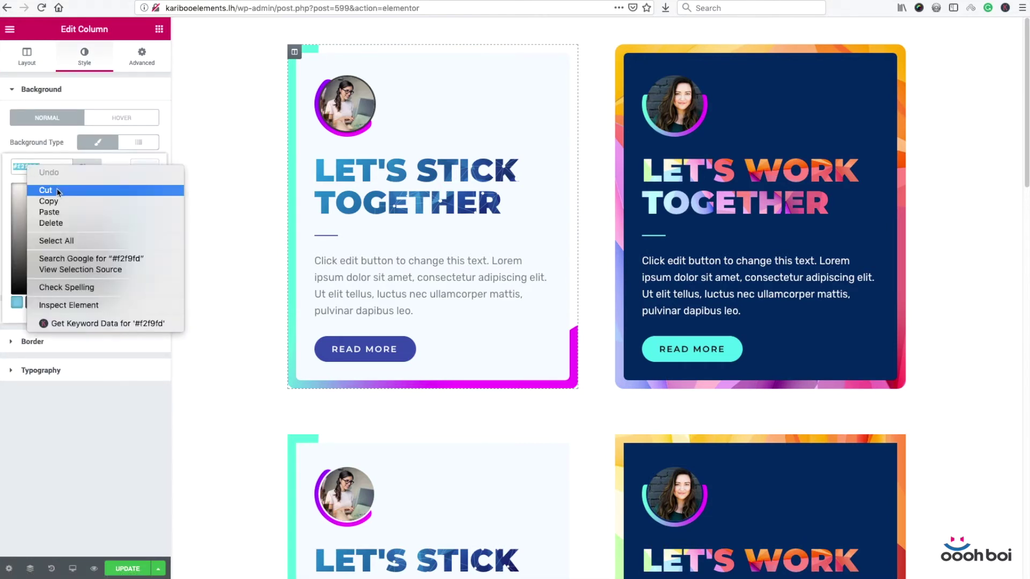
{"action": "left_click", "coordinate": [54, 200]}
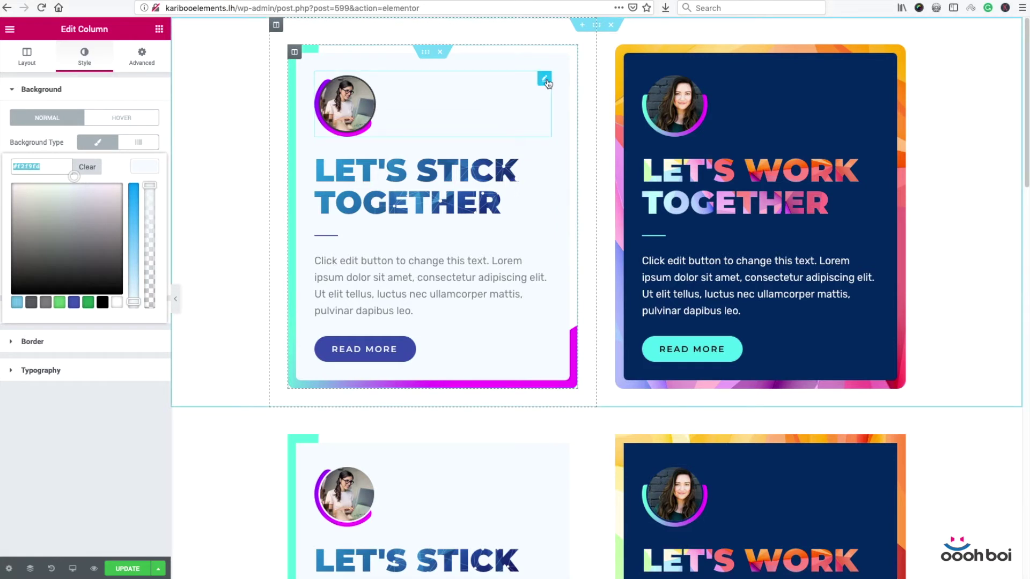
Step: Set the border color of the first light card's photo to the copied #f2f9fd
{"action": "left_click", "coordinate": [544, 78]}
{"action": "left_click", "coordinate": [139, 379]}
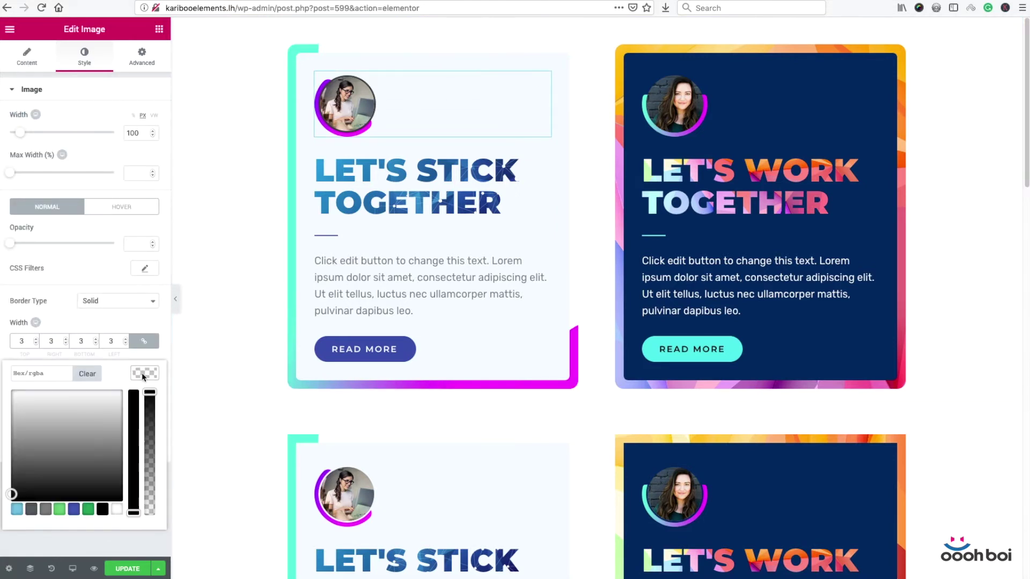
{"action": "left_click", "coordinate": [46, 374]}
{"action": "key", "text": "super+v"}
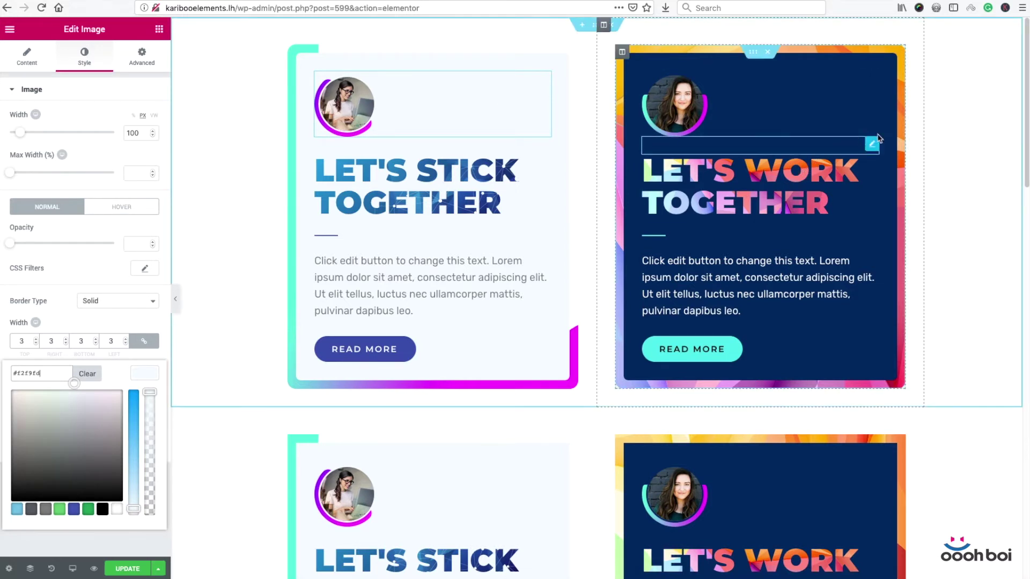
Step: Add a solid border 3 px wide on all sides to the first dark card's photo
{"action": "left_click", "coordinate": [873, 79]}
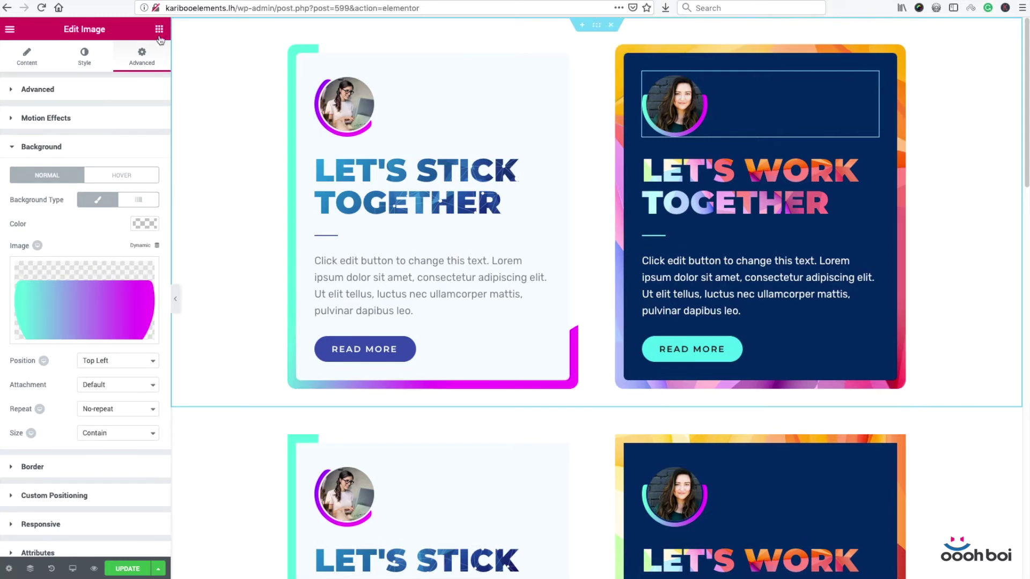
{"action": "left_click", "coordinate": [84, 56]}
{"action": "left_click", "coordinate": [113, 300]}
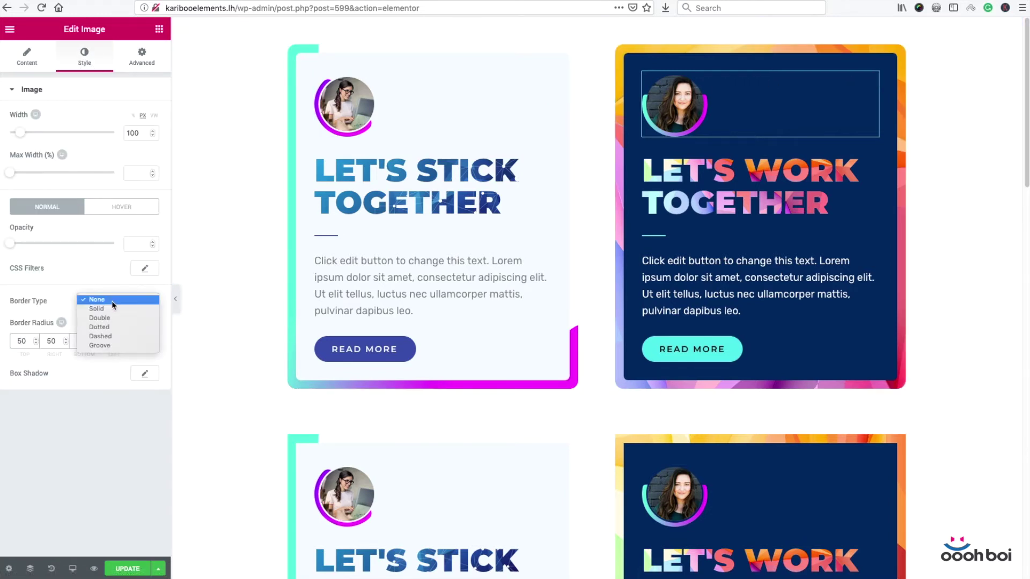
{"action": "left_click", "coordinate": [111, 307]}
{"action": "left_click", "coordinate": [25, 344]}
{"action": "type", "text": "3"}
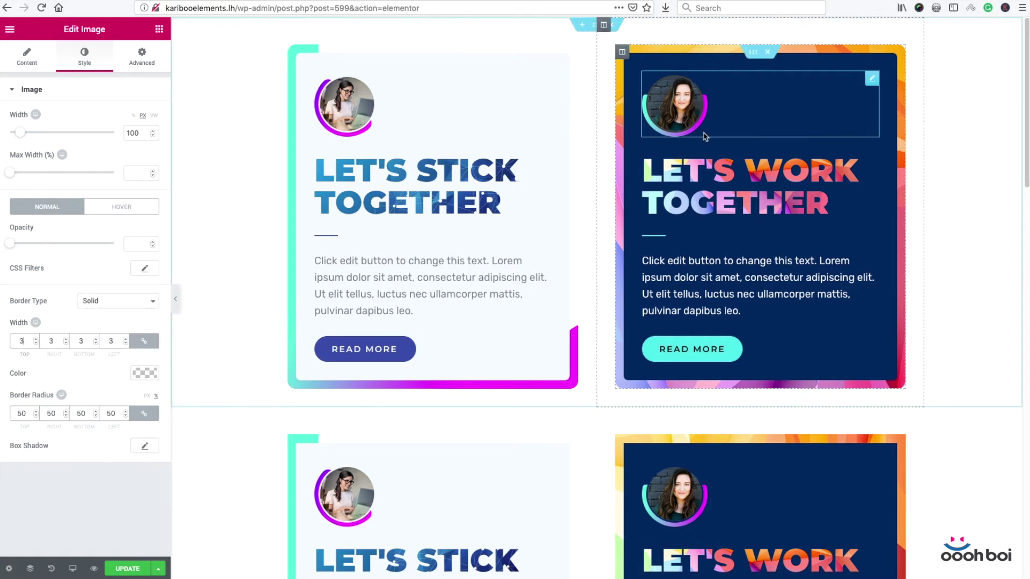
Step: Copy the background color code #00275a from the first dark card's column
{"action": "left_click", "coordinate": [622, 52]}
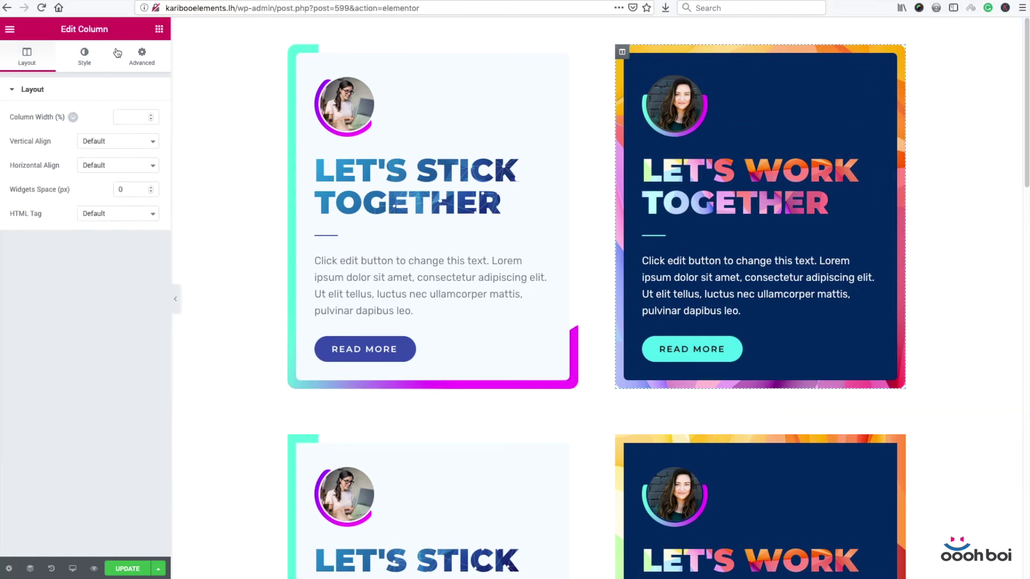
{"action": "left_click", "coordinate": [86, 56]}
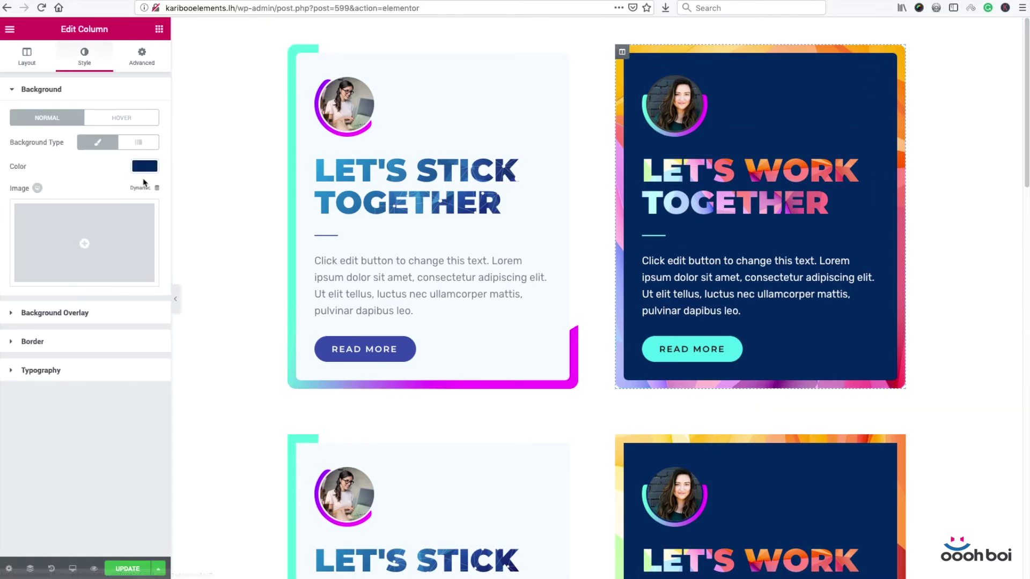
{"action": "left_click", "coordinate": [144, 166]}
{"action": "left_click_drag", "start_coordinate": [61, 170], "coordinate": [8, 169]}
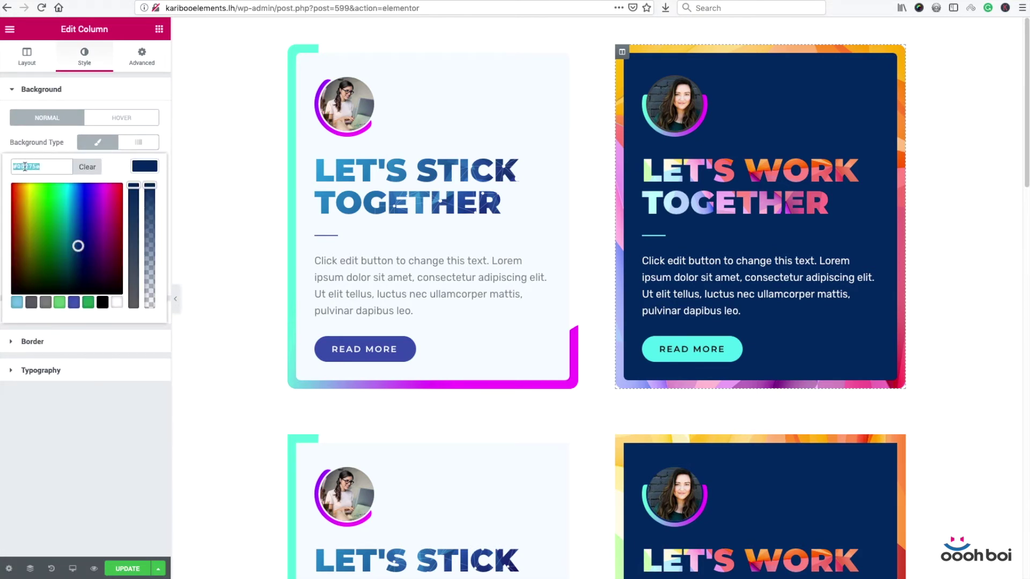
{"action": "right_click", "coordinate": [24, 165]}
{"action": "left_click", "coordinate": [53, 204]}
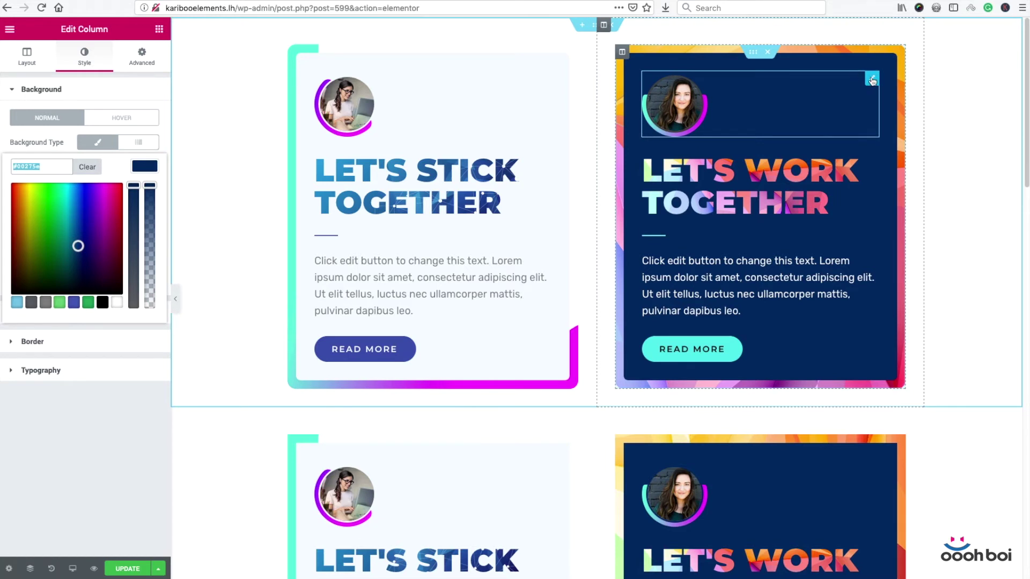
Step: Set the border color of the first dark card's photo to the copied #00275a
{"action": "left_click", "coordinate": [873, 78]}
{"action": "left_click", "coordinate": [145, 373]}
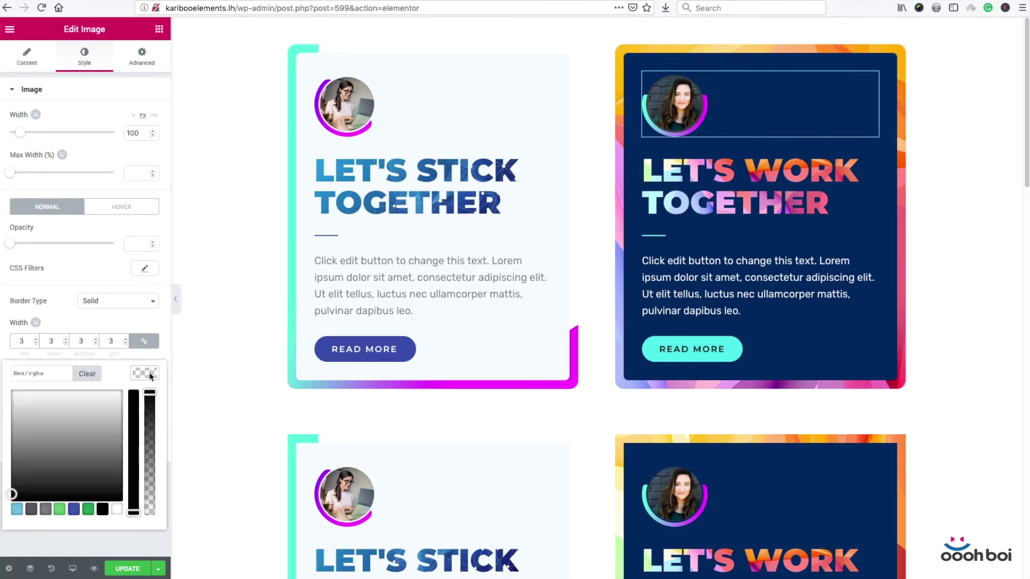
{"action": "left_click", "coordinate": [51, 373]}
{"action": "key", "text": "super+v"}
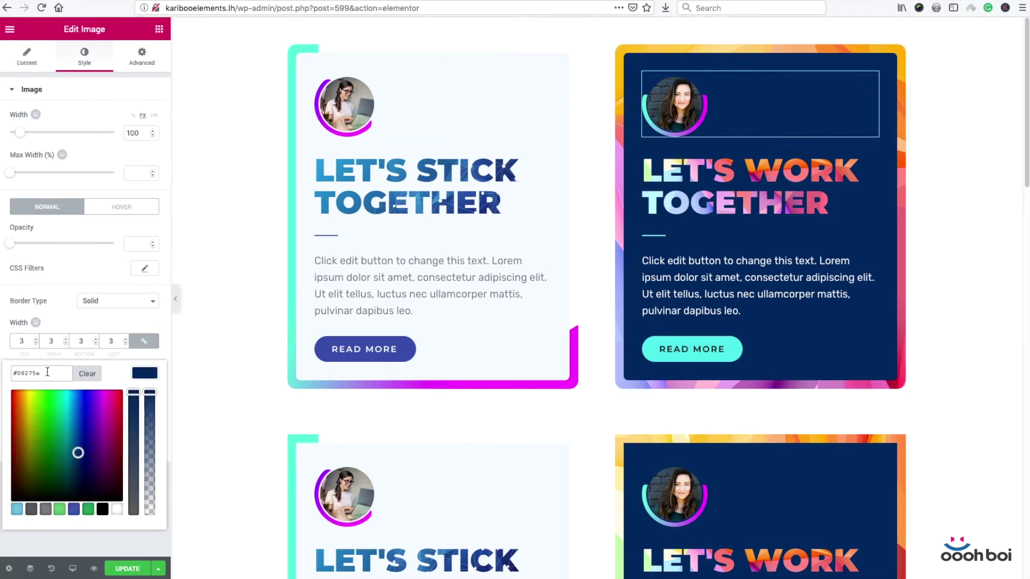
{"action": "left_click", "coordinate": [62, 306]}
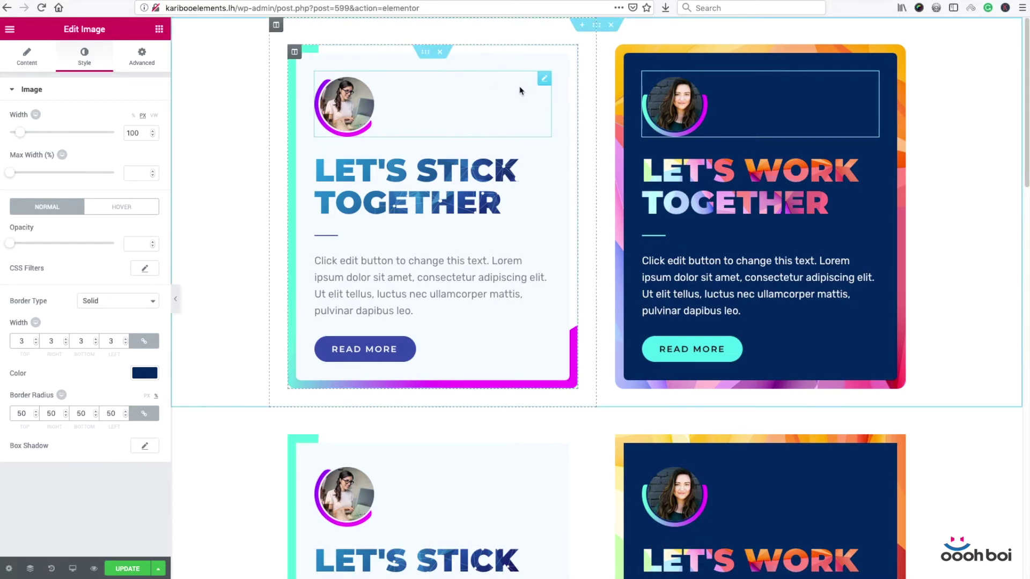
Step: Try right alignment on the first light card's photo, ending with the photo aligned to the center
{"action": "left_click", "coordinate": [545, 80]}
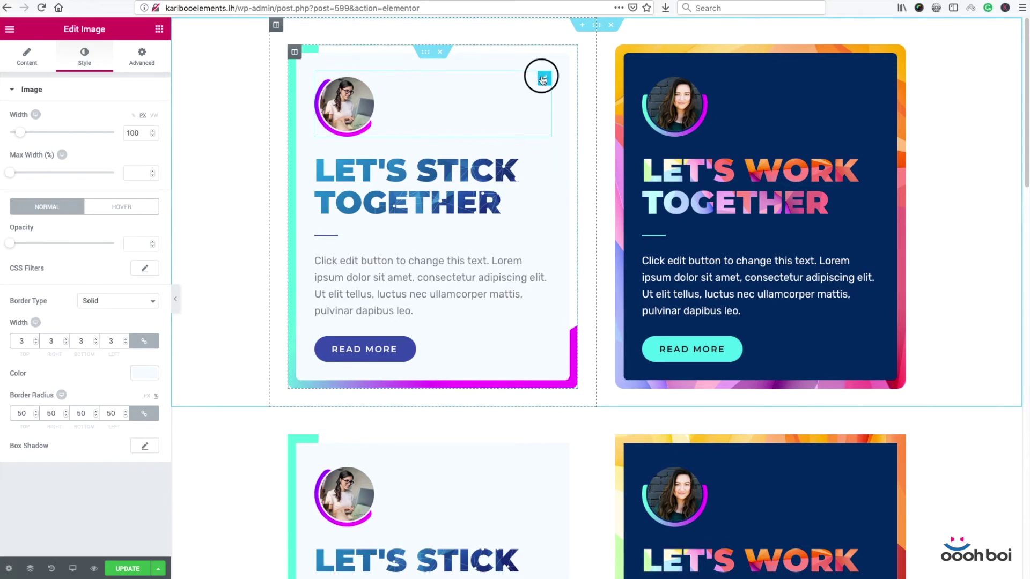
{"action": "left_click", "coordinate": [27, 57]}
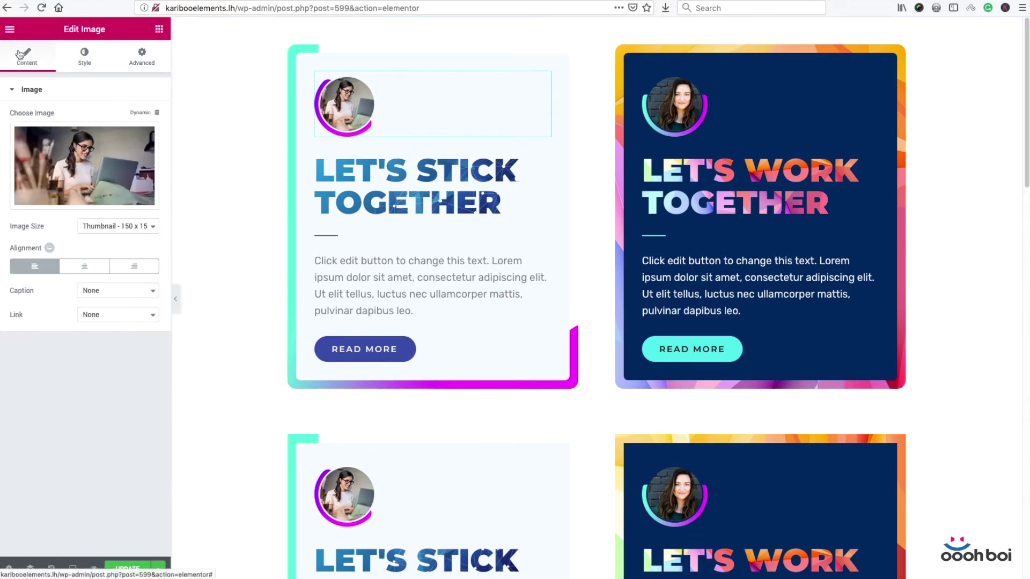
{"action": "left_click", "coordinate": [88, 270]}
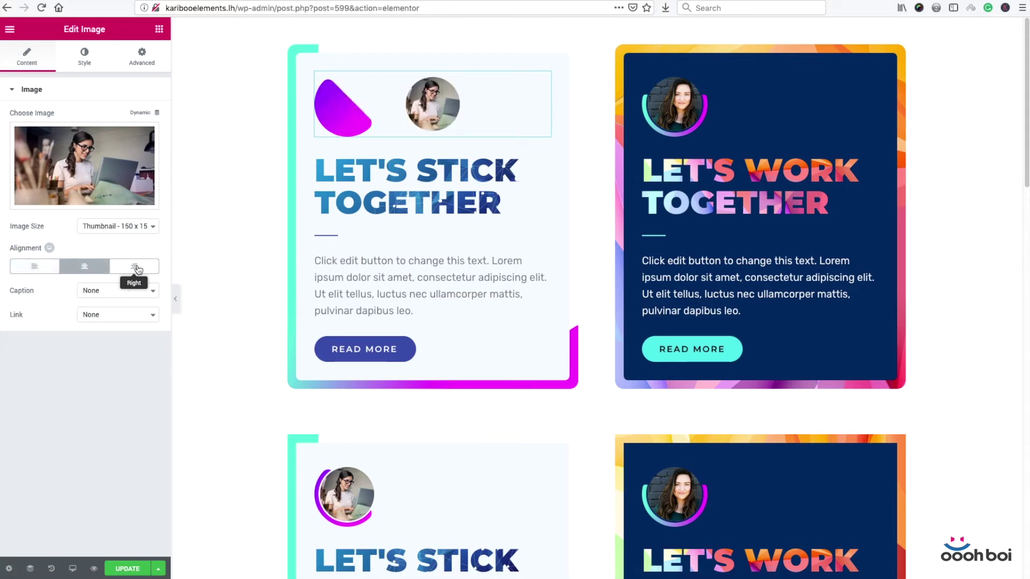
{"action": "left_click", "coordinate": [139, 269]}
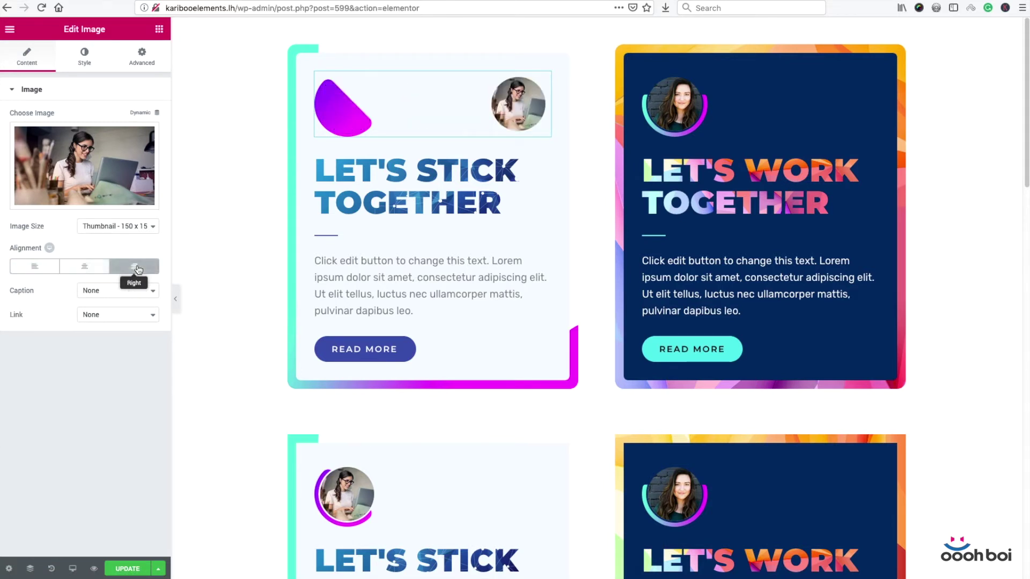
{"action": "left_click", "coordinate": [87, 270]}
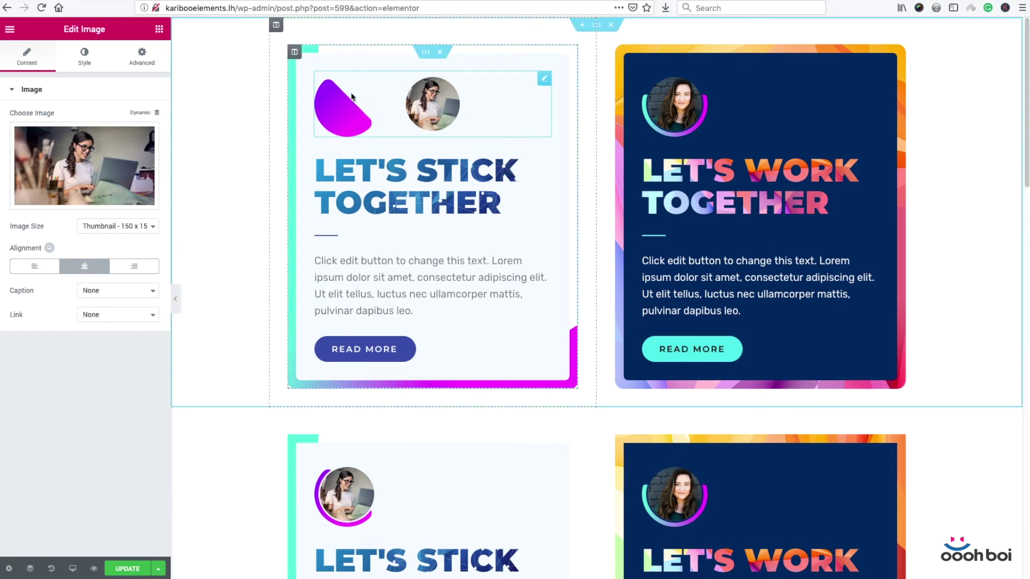
Step: Set the background image position of the first light card's photo to Center Center
{"action": "left_click", "coordinate": [143, 59]}
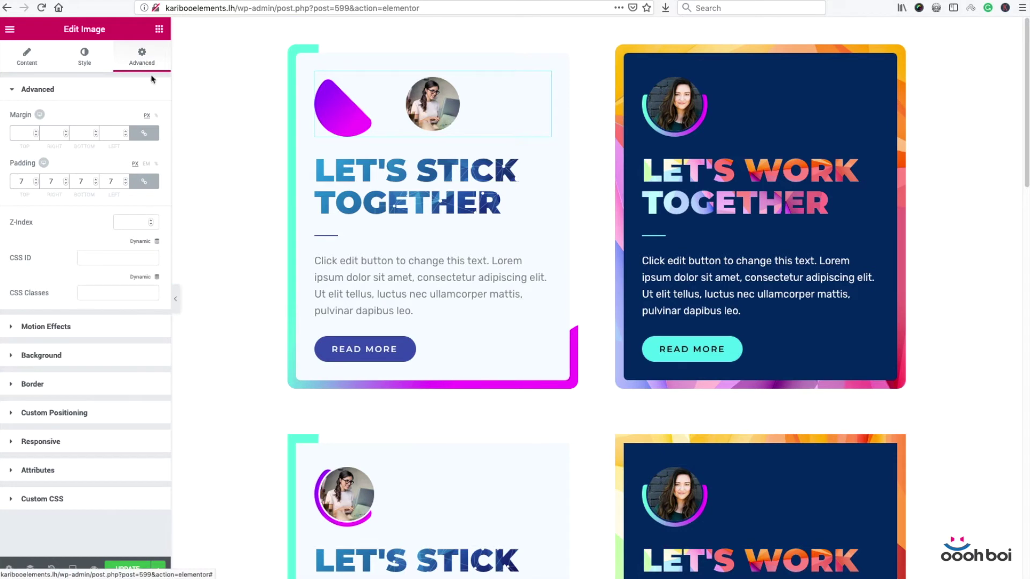
{"action": "left_click", "coordinate": [85, 357]}
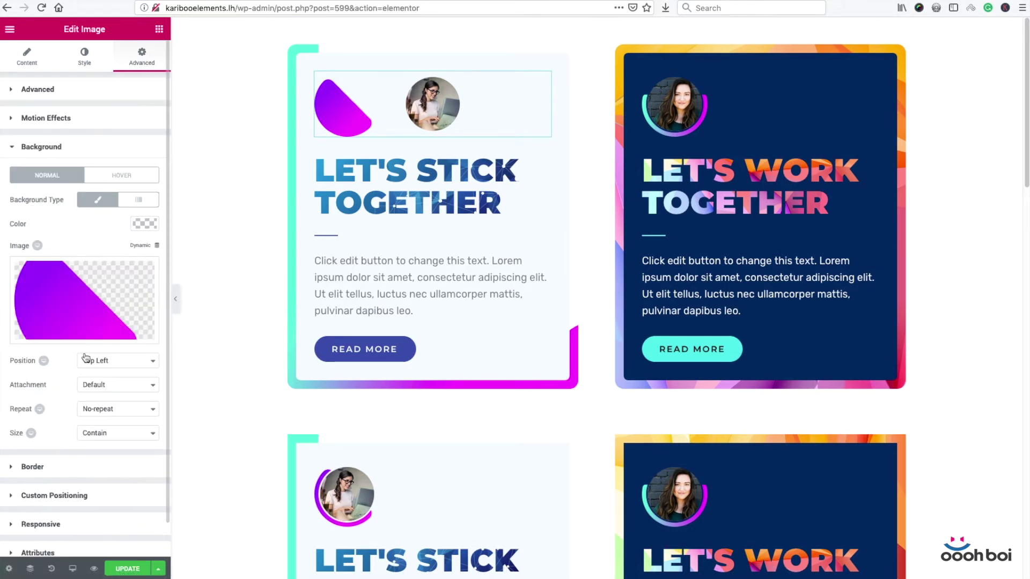
{"action": "left_click", "coordinate": [119, 362]}
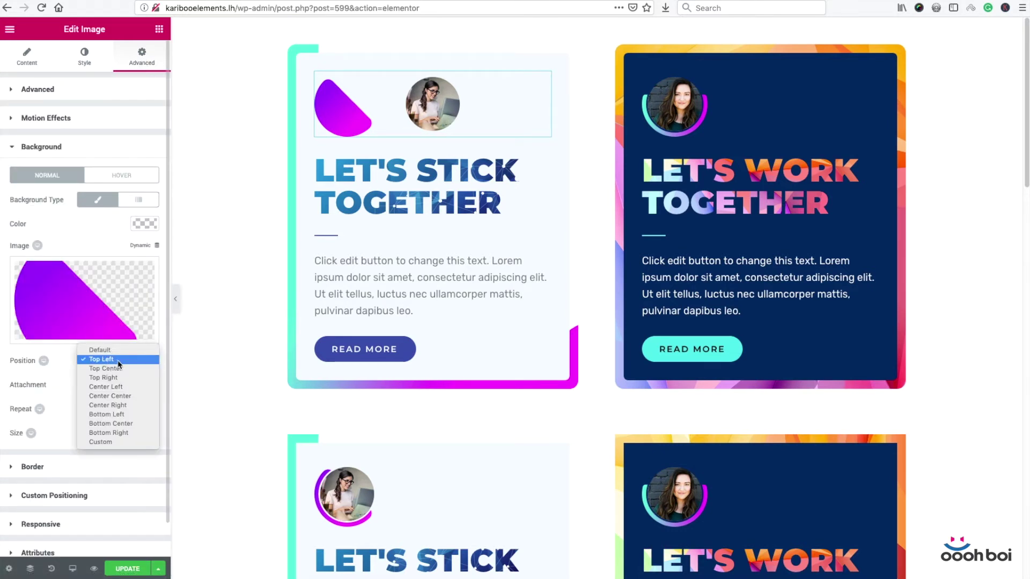
{"action": "left_click", "coordinate": [136, 396]}
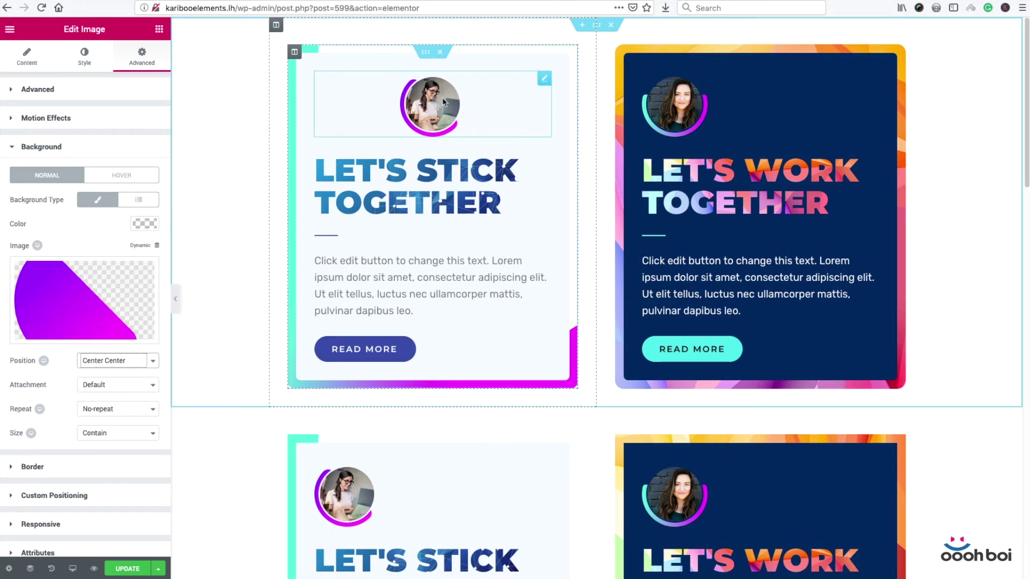
Step: Return the background image position of the first light card's photo to Top Left
{"action": "left_click", "coordinate": [127, 360]}
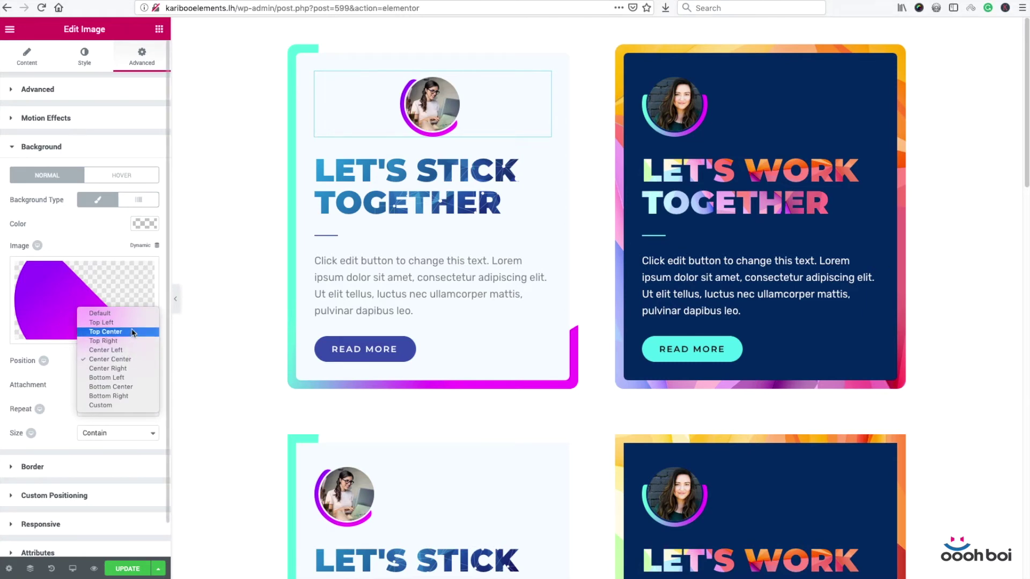
{"action": "key", "text": "Escape"}
{"action": "key", "text": "Down"}
{"action": "key", "text": "Down"}
{"action": "key", "text": "Down"}
{"action": "key", "text": "Down"}
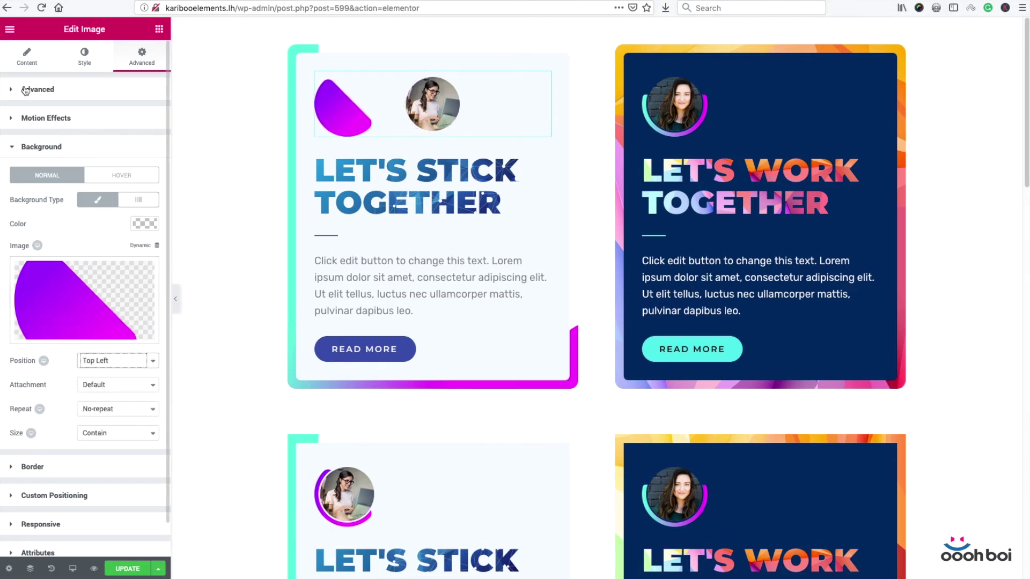
Step: Align the first light card's photo back to the left
{"action": "left_click", "coordinate": [27, 56]}
{"action": "left_click", "coordinate": [84, 56]}
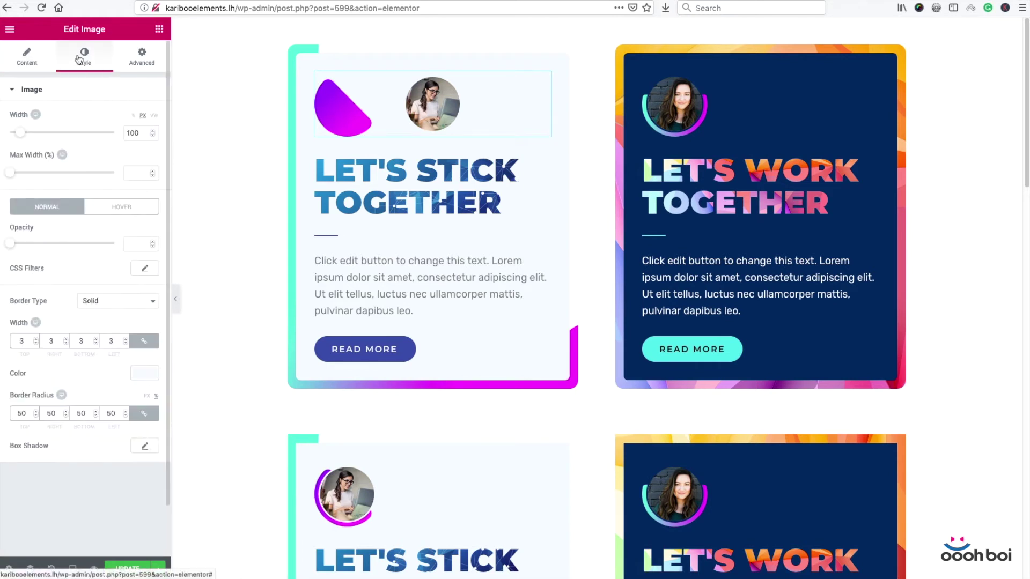
{"action": "left_click", "coordinate": [28, 54]}
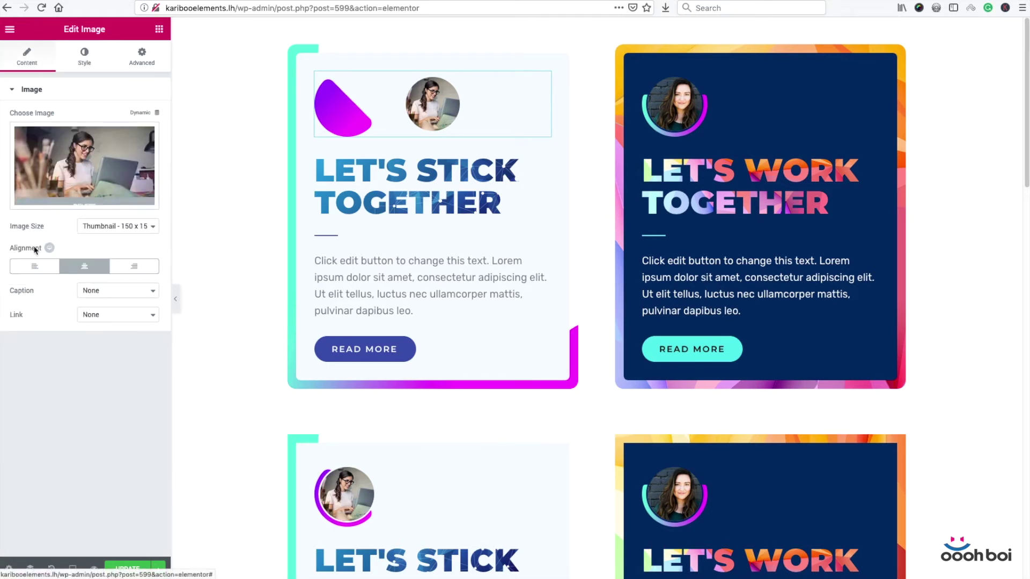
{"action": "left_click", "coordinate": [34, 271]}
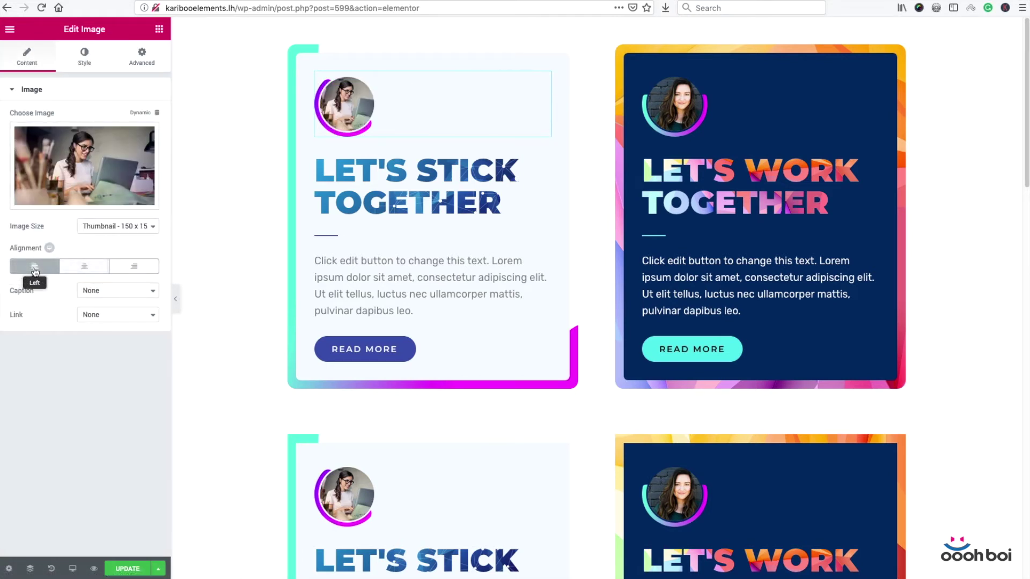
Step: Clear the border radius on all corners of the first light card's photo to make it square
{"action": "left_click", "coordinate": [84, 56]}
{"action": "double_click", "coordinate": [109, 413]}
{"action": "key", "text": "BackSpace"}
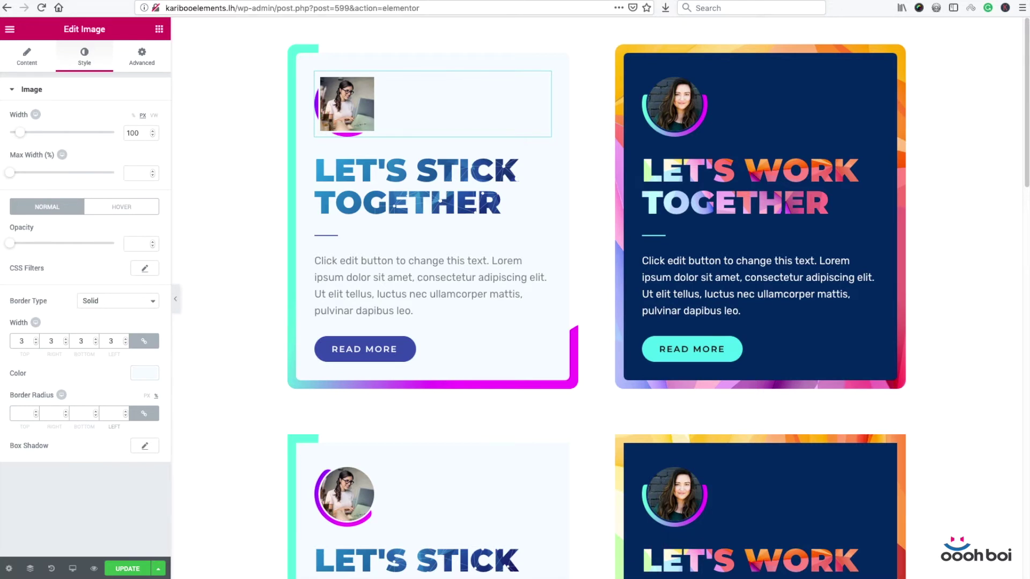
Step: Replace the background image of the first light card's photo with gradient-border-frame.svg from the media library
{"action": "left_click", "coordinate": [151, 66]}
{"action": "left_click", "coordinate": [88, 358]}
{"action": "mouse_move", "coordinate": [131, 285]}
{"action": "left_click", "coordinate": [55, 295]}
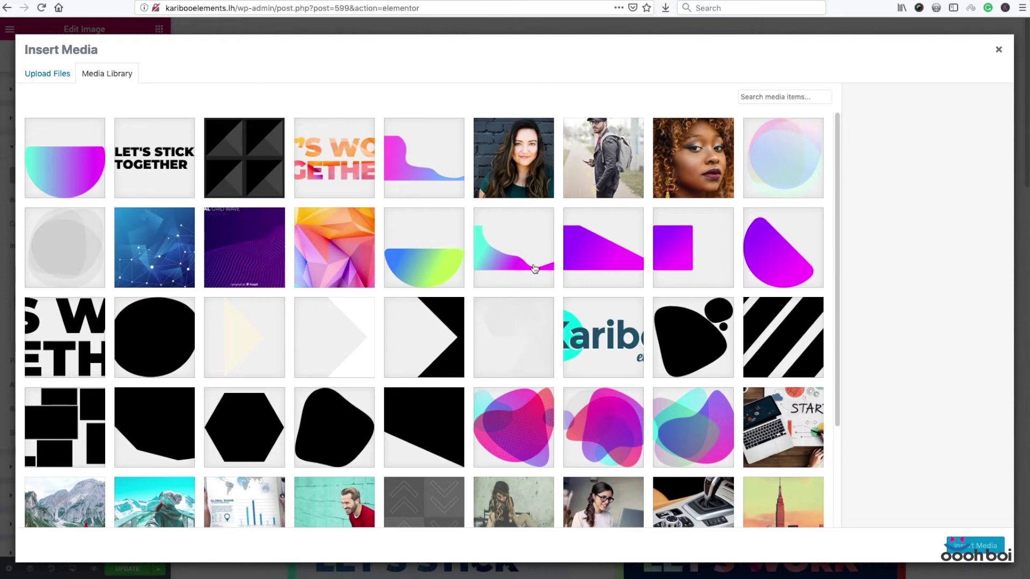
{"action": "left_click", "coordinate": [596, 255]}
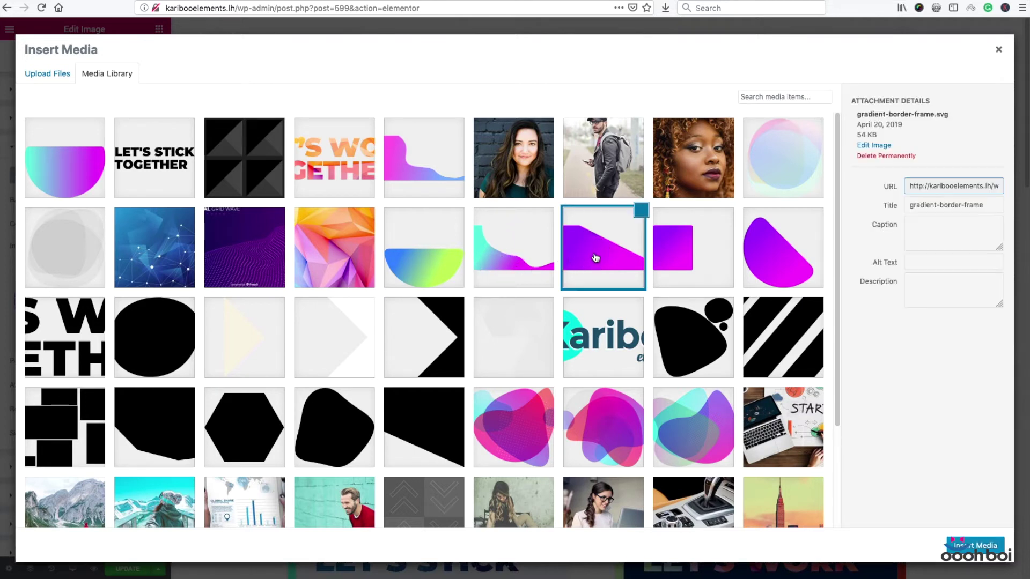
{"action": "left_click", "coordinate": [992, 549]}
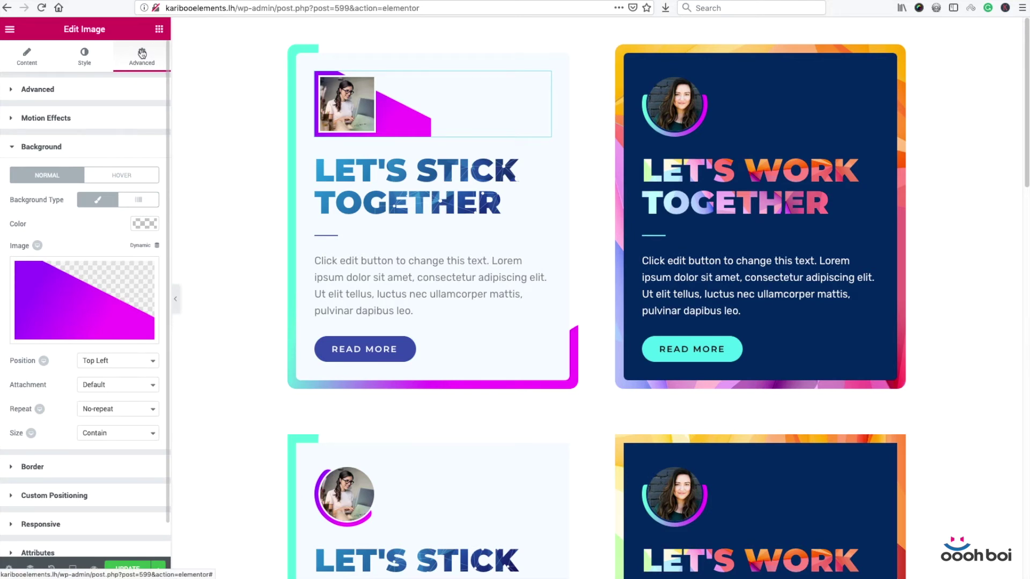
Step: Set the custom positioning width of the first light card's photo widget to Inline (auto)
{"action": "left_click", "coordinate": [65, 495]}
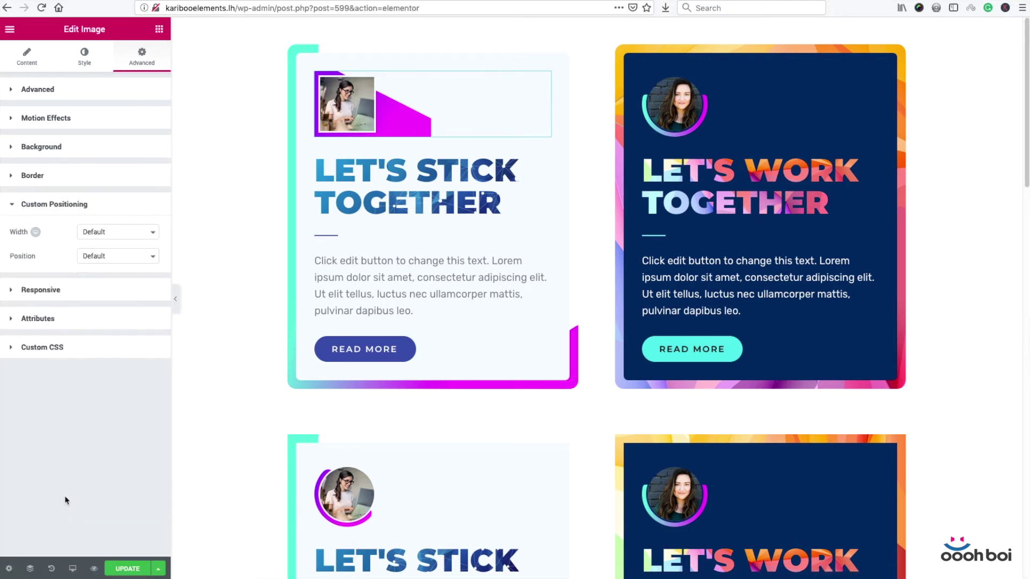
{"action": "left_click", "coordinate": [107, 233]}
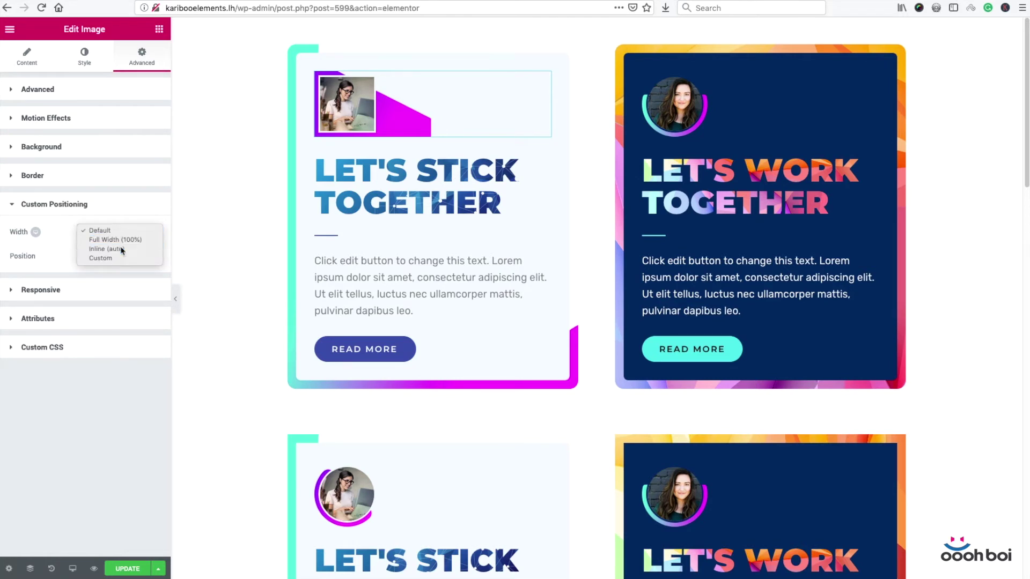
{"action": "left_click", "coordinate": [121, 250]}
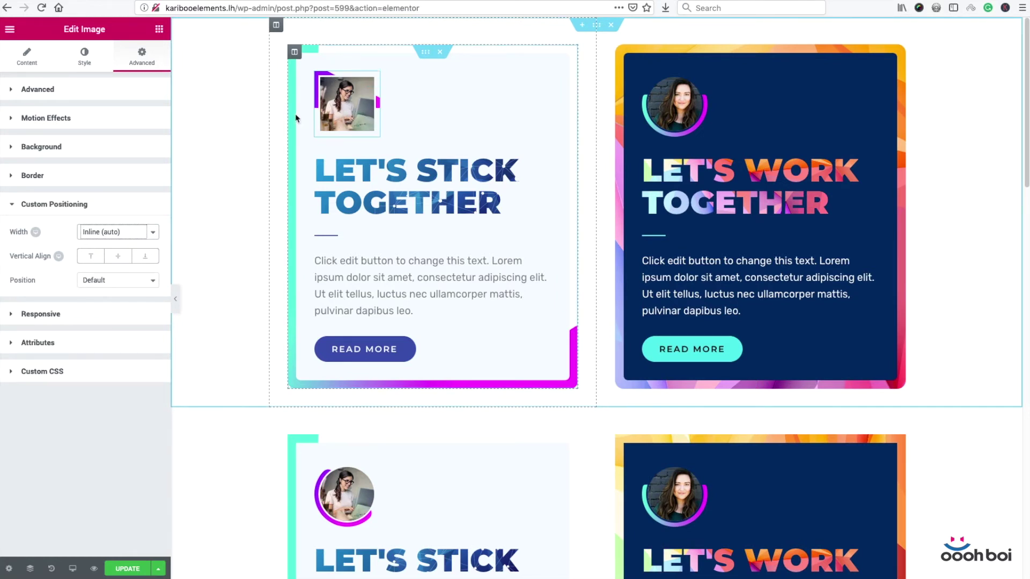
Step: Set the background image size of the first light card's photo to Cover
{"action": "left_click", "coordinate": [69, 148]}
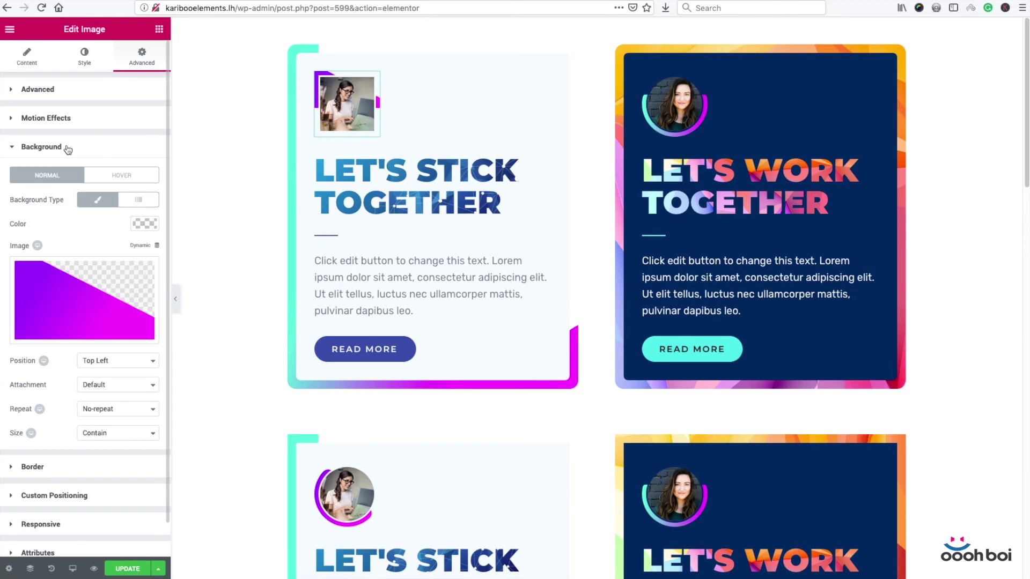
{"action": "left_click", "coordinate": [112, 435]}
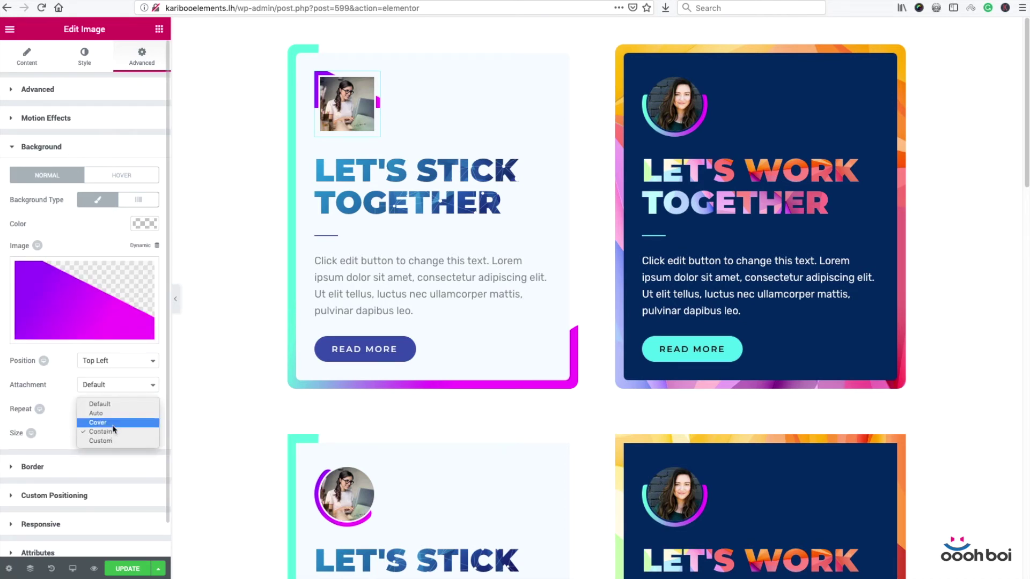
{"action": "left_click", "coordinate": [112, 423]}
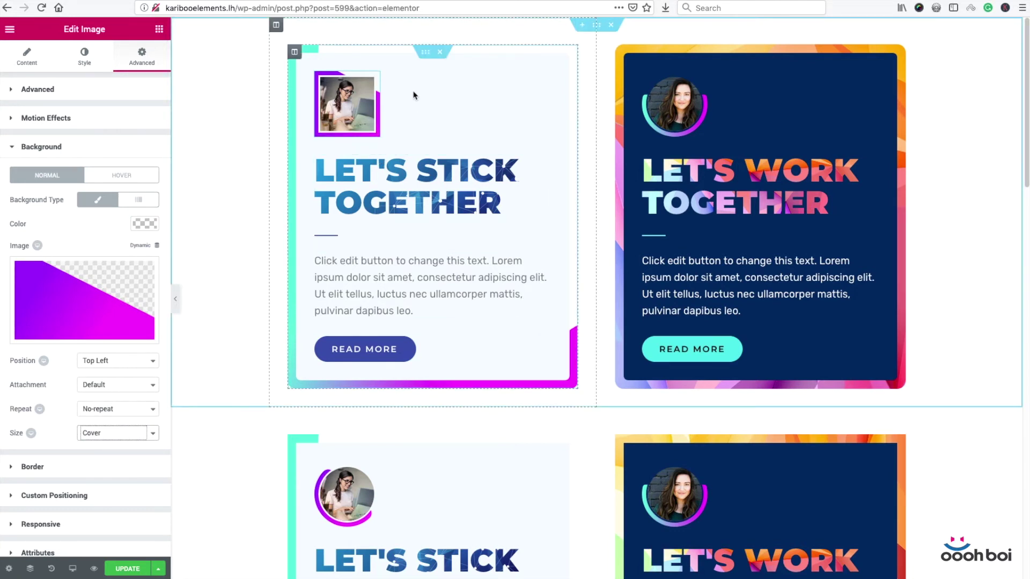
{"action": "scroll", "coordinate": [414, 95], "scroll_direction": "down", "scroll_amount": 1}
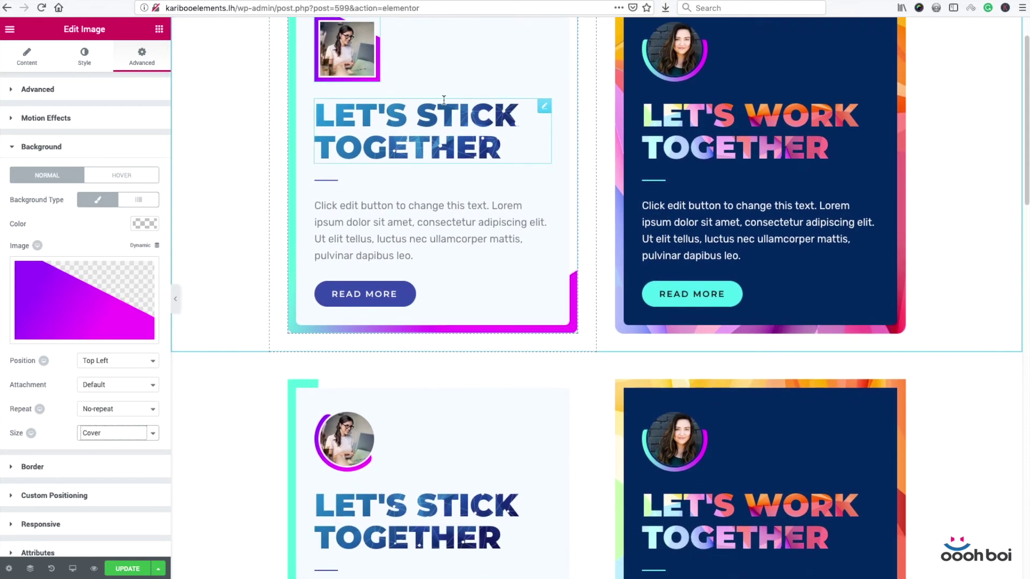
{"action": "scroll", "coordinate": [448, 110], "scroll_direction": "up", "scroll_amount": 1}
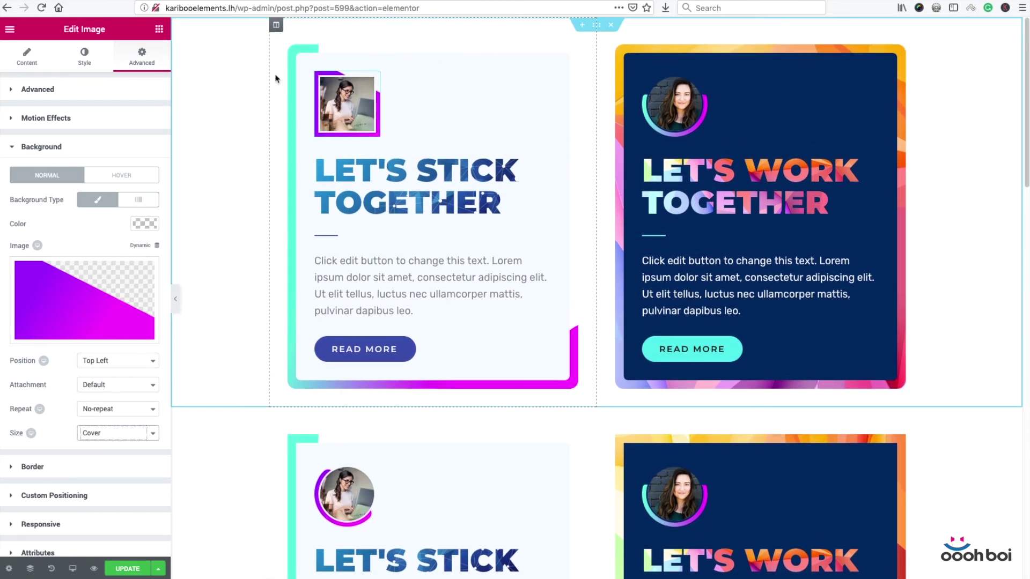
Step: Test center and right alignment on the inline square photo in the first light card, then restore left alignment
{"action": "left_click", "coordinate": [29, 54]}
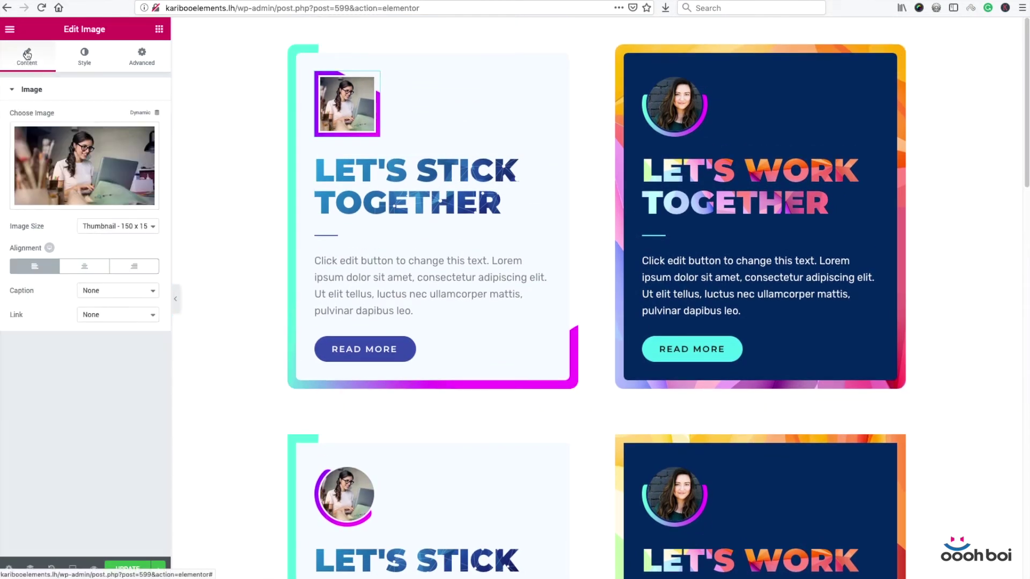
{"action": "left_click", "coordinate": [85, 266]}
{"action": "left_click", "coordinate": [133, 266]}
{"action": "left_click", "coordinate": [80, 266]}
{"action": "left_click", "coordinate": [39, 266]}
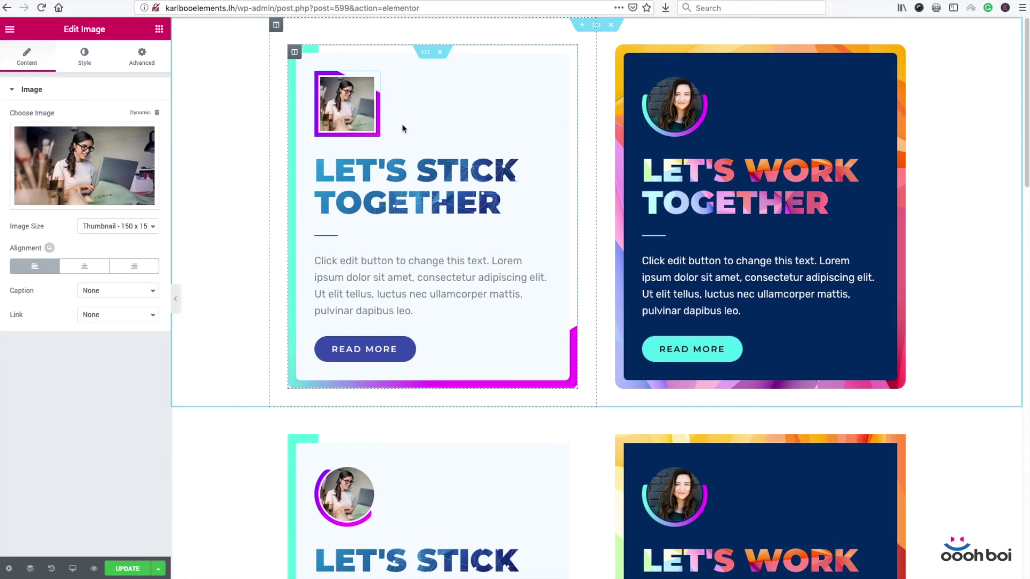
Step: Try Center horizontal alignment on the first light card's inner column and settle on End
{"action": "left_click", "coordinate": [294, 53]}
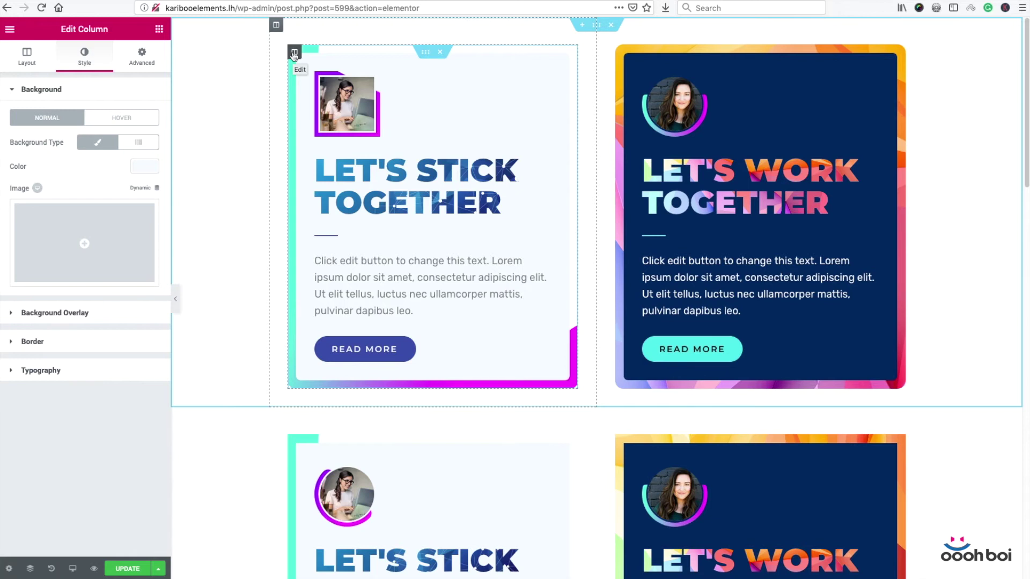
{"action": "left_click", "coordinate": [28, 57]}
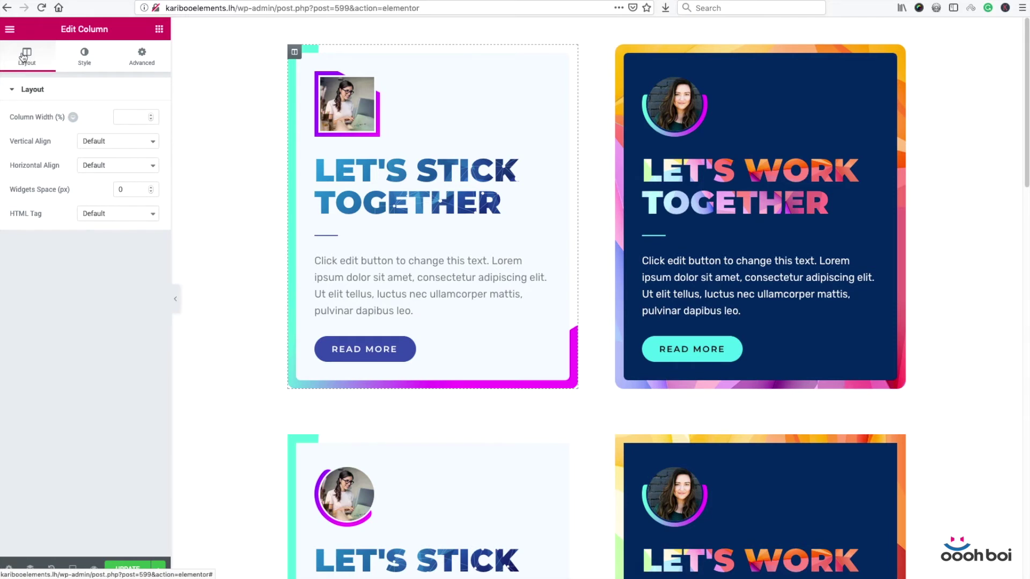
{"action": "left_click", "coordinate": [97, 166]}
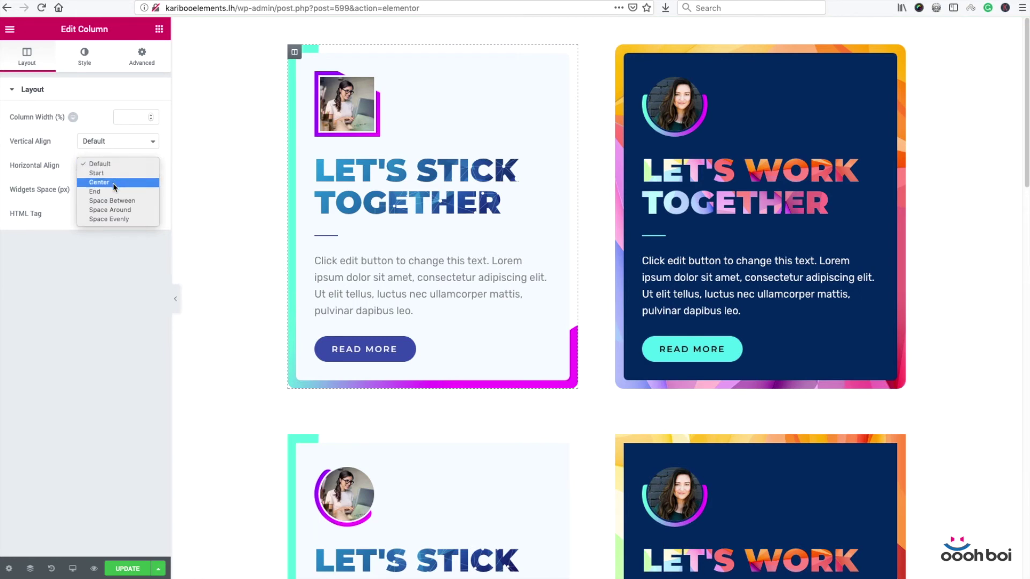
{"action": "left_click", "coordinate": [114, 183]}
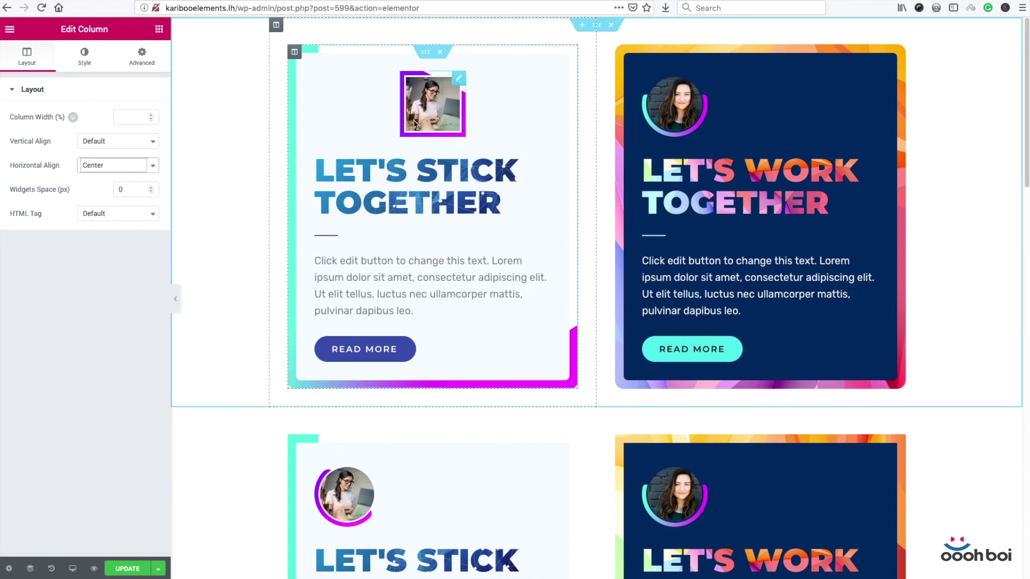
{"action": "left_click", "coordinate": [123, 167]}
{"action": "left_click", "coordinate": [119, 174]}
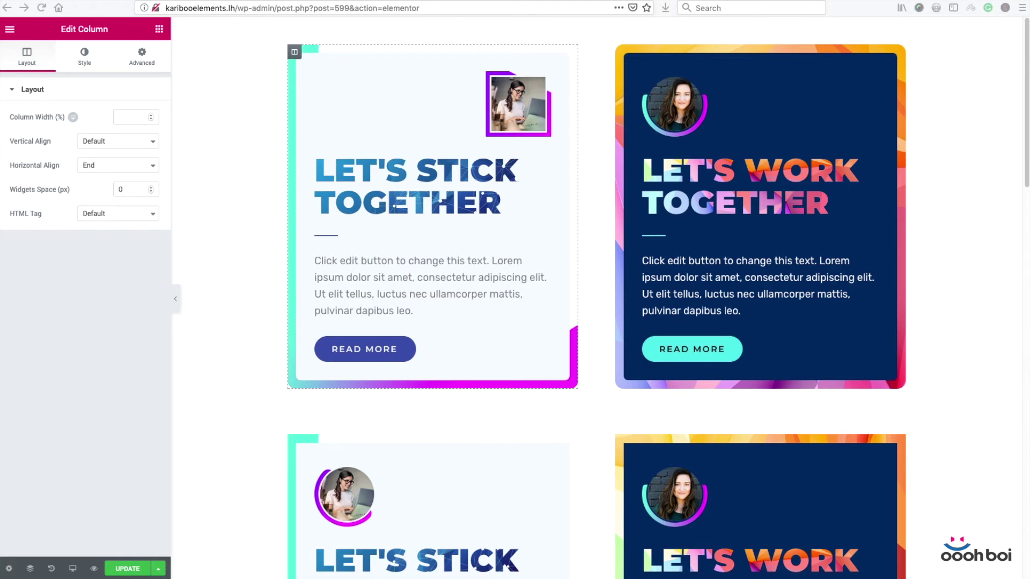
{"action": "left_click", "coordinate": [357, 111]}
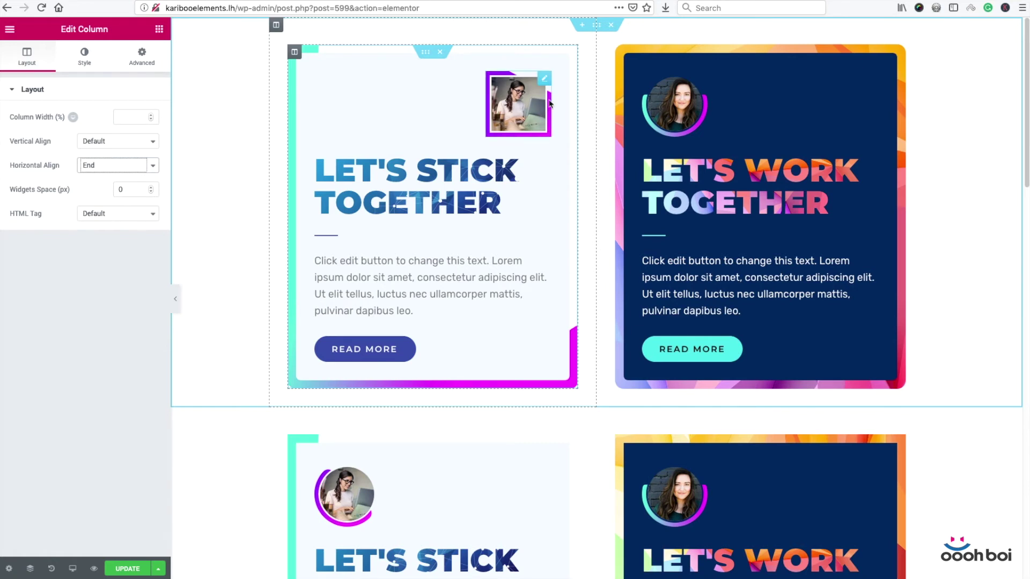
Step: Set the custom positioning width of the first light card's photo widget back to Default
{"action": "left_click", "coordinate": [525, 106]}
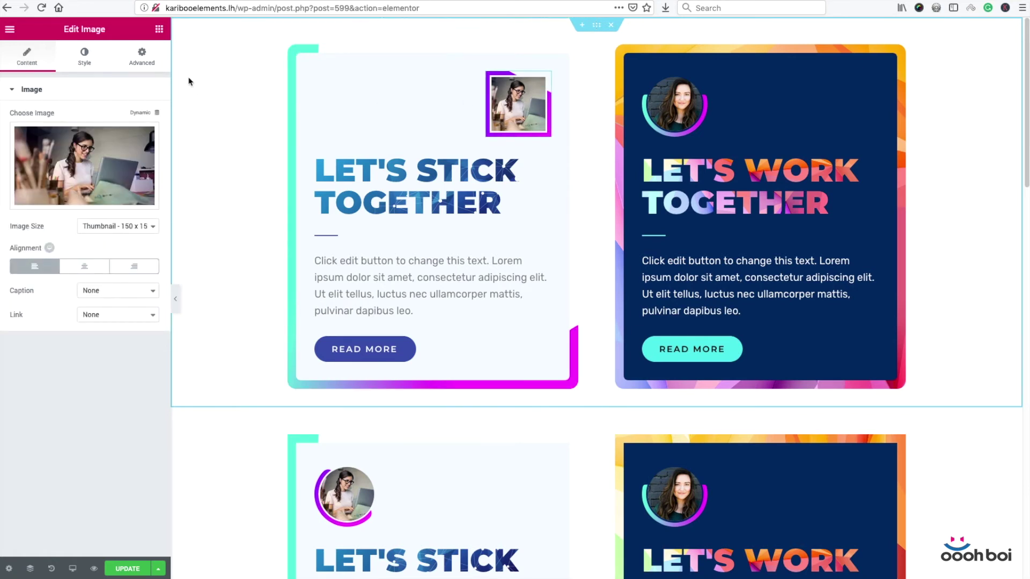
{"action": "left_click", "coordinate": [141, 56]}
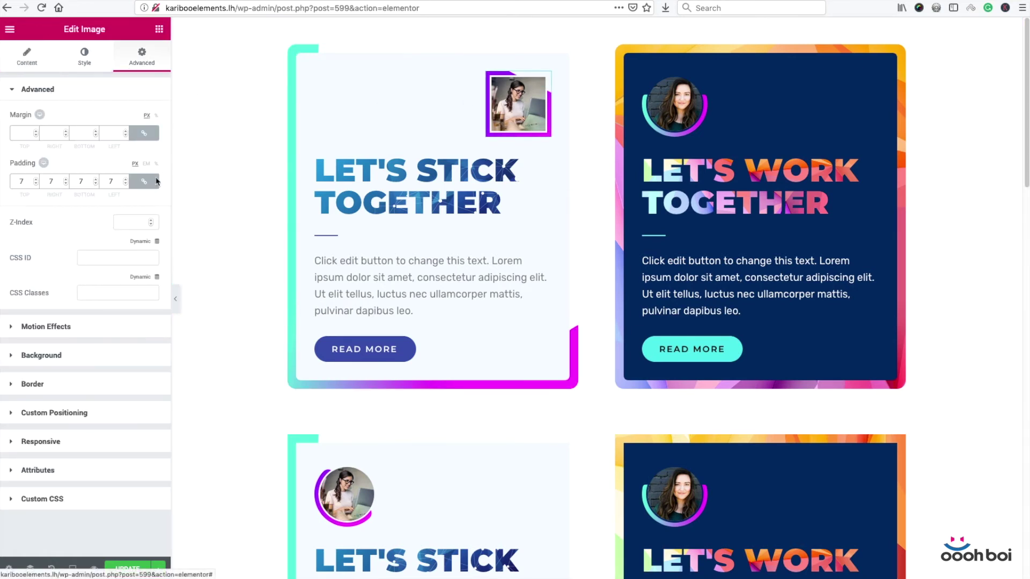
{"action": "left_click", "coordinate": [105, 413]}
{"action": "left_click", "coordinate": [113, 234]}
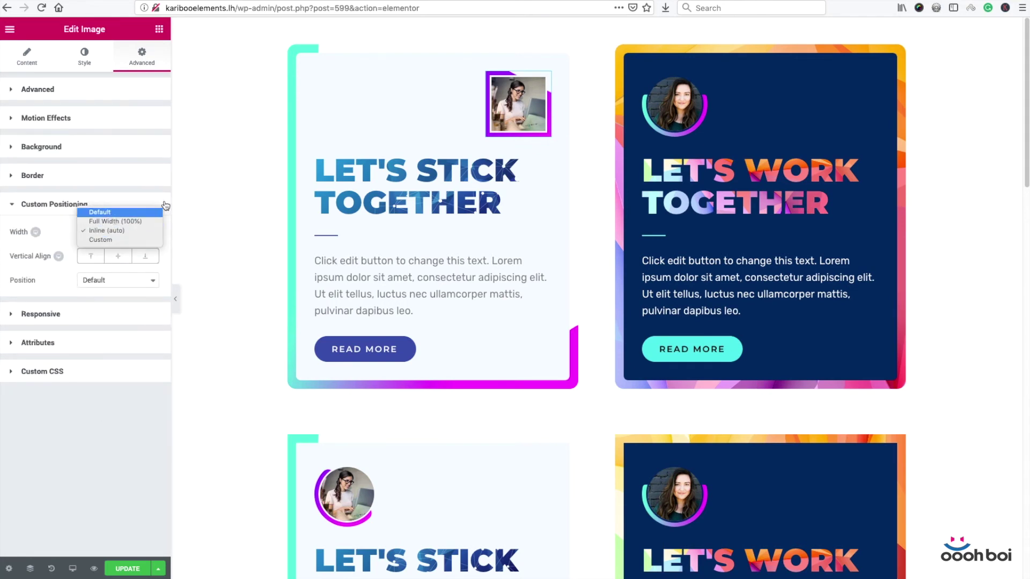
{"action": "left_click", "coordinate": [103, 206]}
Step: Replace the first light card photo's background image with the rounded purple-magenta gradient shape and set its size to Contain
{"action": "left_click", "coordinate": [75, 146]}
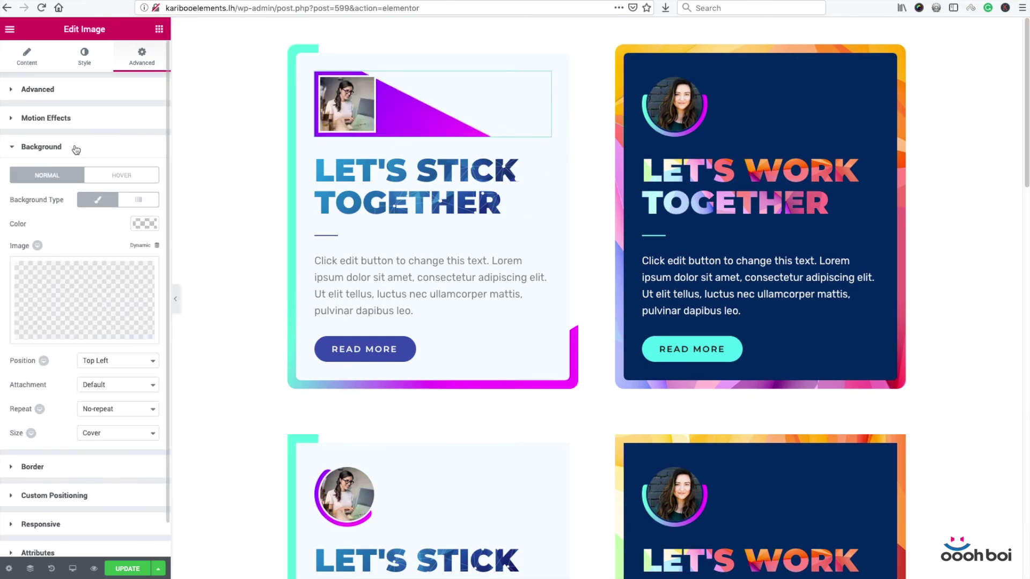
{"action": "left_click", "coordinate": [134, 299]}
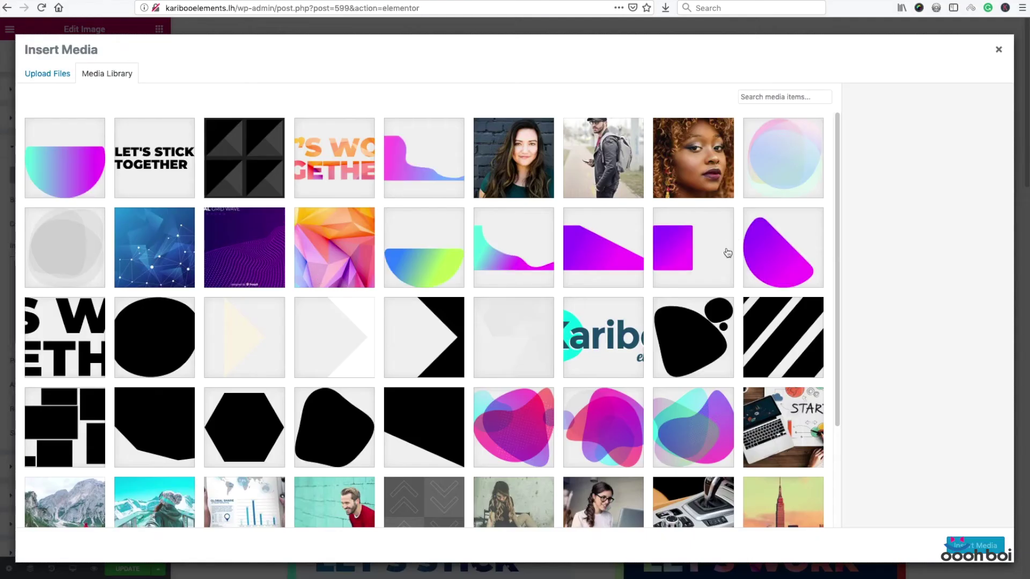
{"action": "left_click", "coordinate": [786, 262]}
{"action": "left_click", "coordinate": [962, 551]}
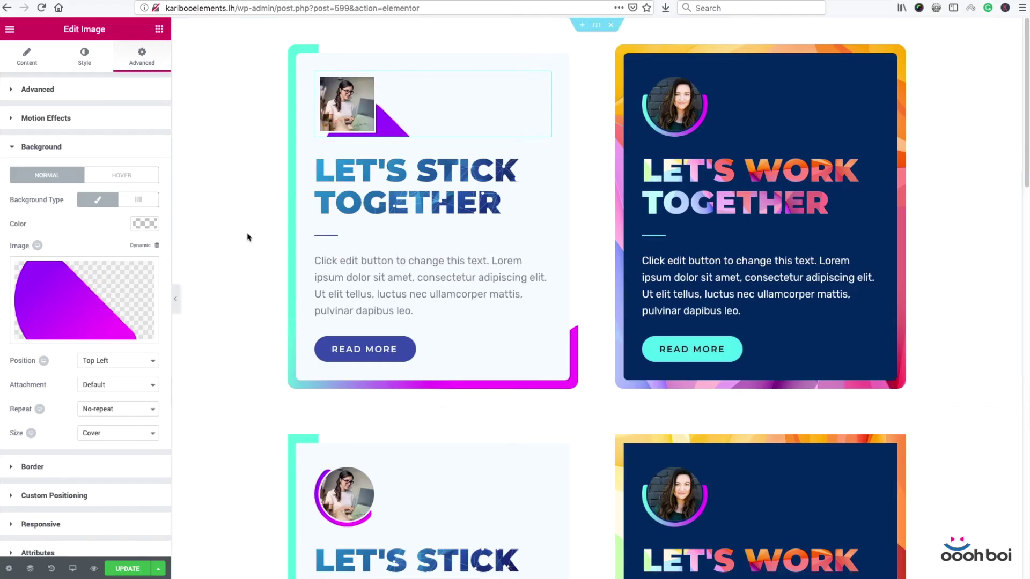
{"action": "left_click", "coordinate": [113, 433]}
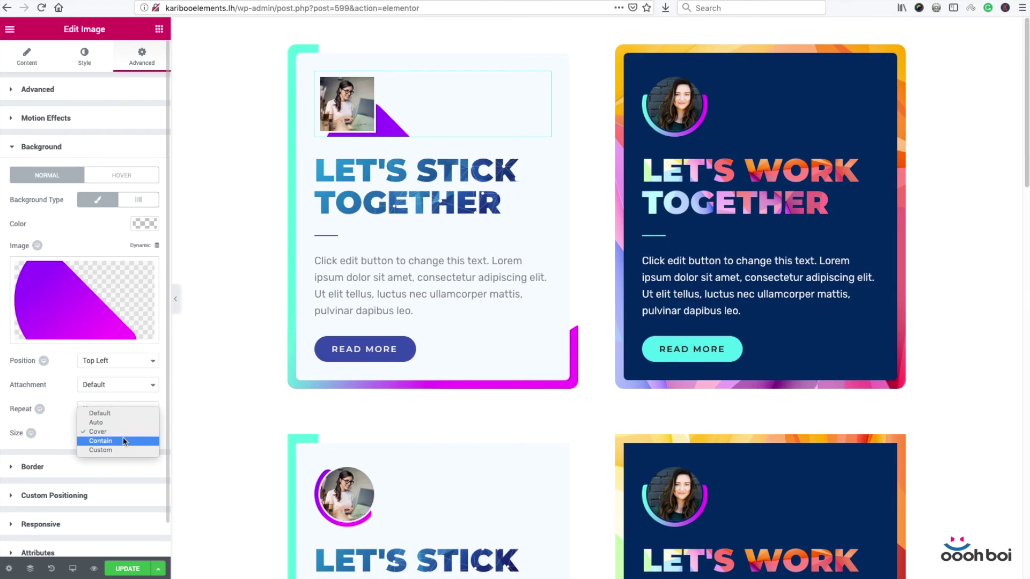
{"action": "left_click", "coordinate": [113, 440]}
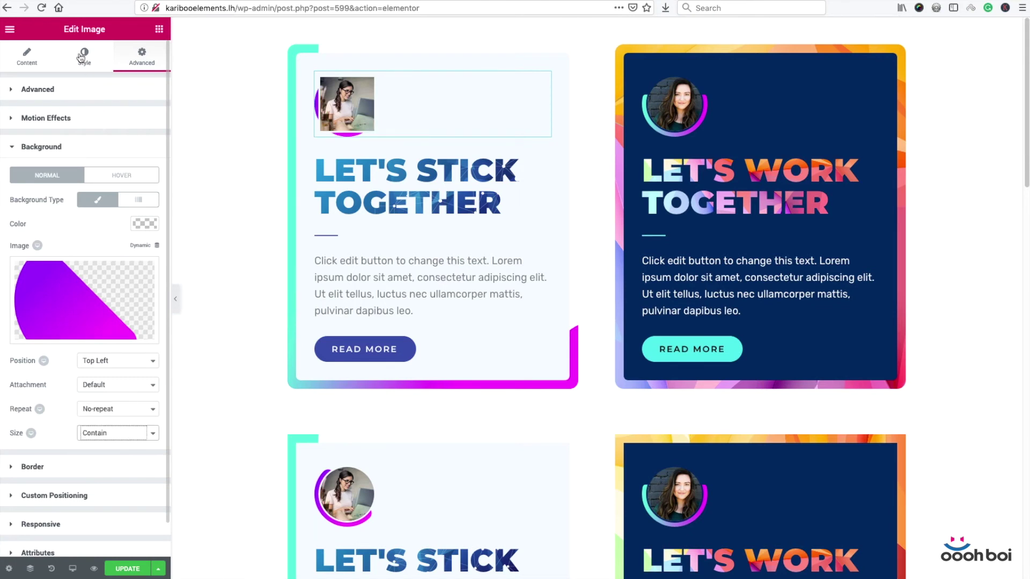
Step: Set the border radius of the first light card's photo to 50% on all corners
{"action": "left_click", "coordinate": [83, 56]}
{"action": "left_click", "coordinate": [19, 414]}
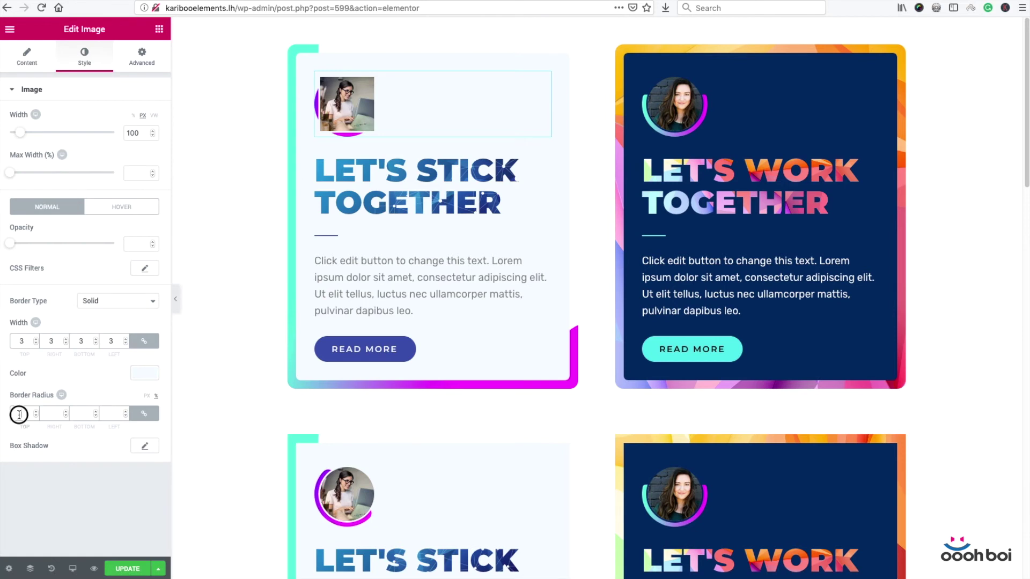
{"action": "type", "text": "50"}
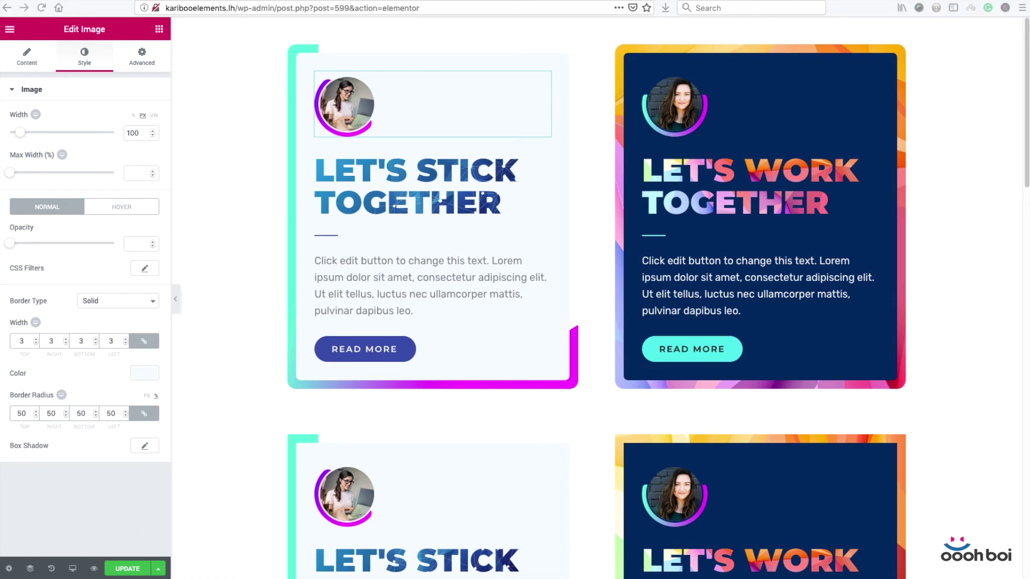
Step: Make the normal-state background color of the first dark card's READ MORE button fully transparent
{"action": "scroll", "coordinate": [504, 338], "scroll_direction": "down", "scroll_amount": 5}
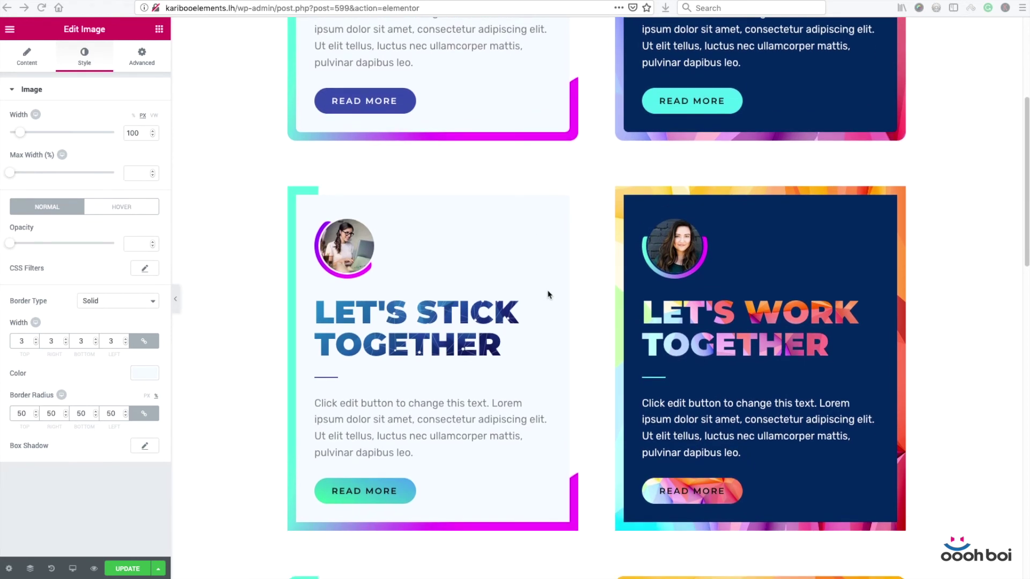
{"action": "scroll", "coordinate": [554, 294], "scroll_direction": "down", "scroll_amount": 2}
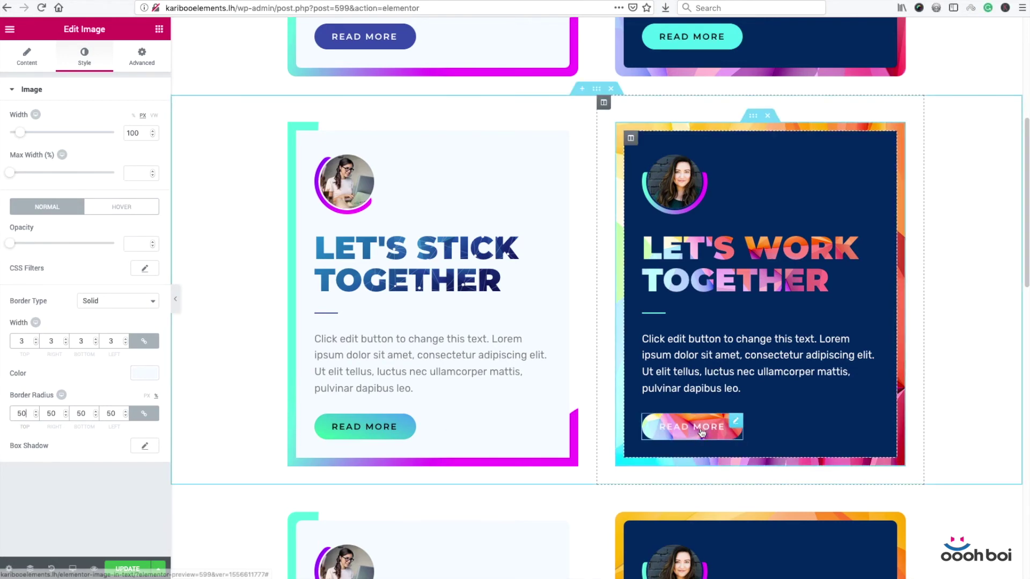
{"action": "scroll", "coordinate": [704, 429], "scroll_direction": "down", "scroll_amount": 3}
{"action": "scroll", "coordinate": [698, 376], "scroll_direction": "up", "scroll_amount": 1}
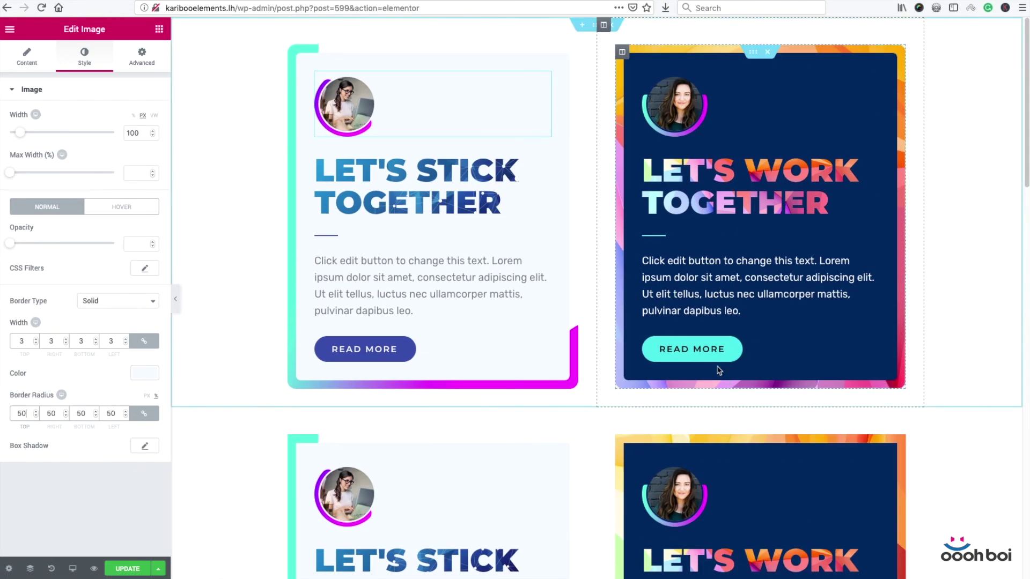
{"action": "left_click", "coordinate": [458, 346]}
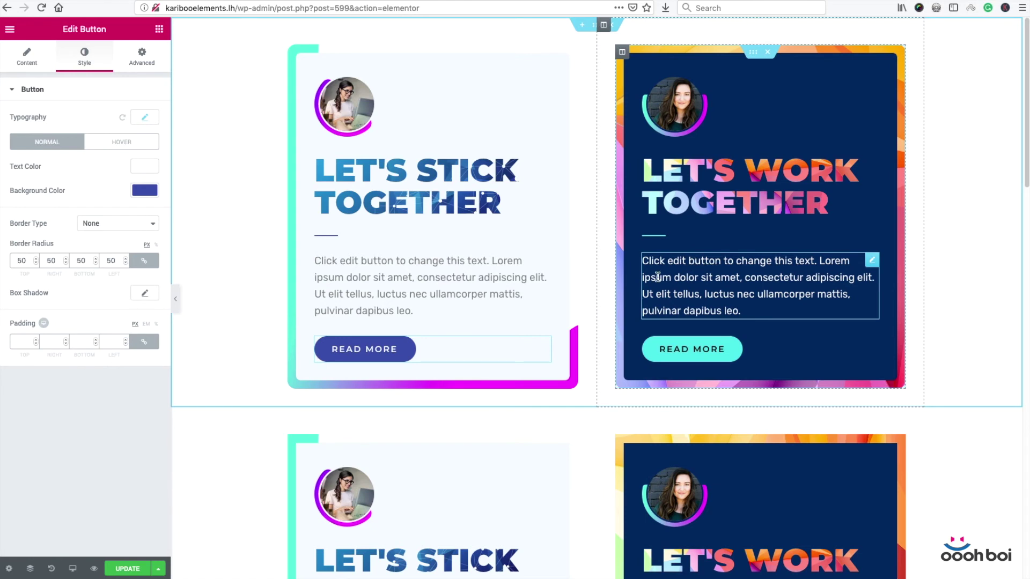
{"action": "left_click", "coordinate": [707, 350]}
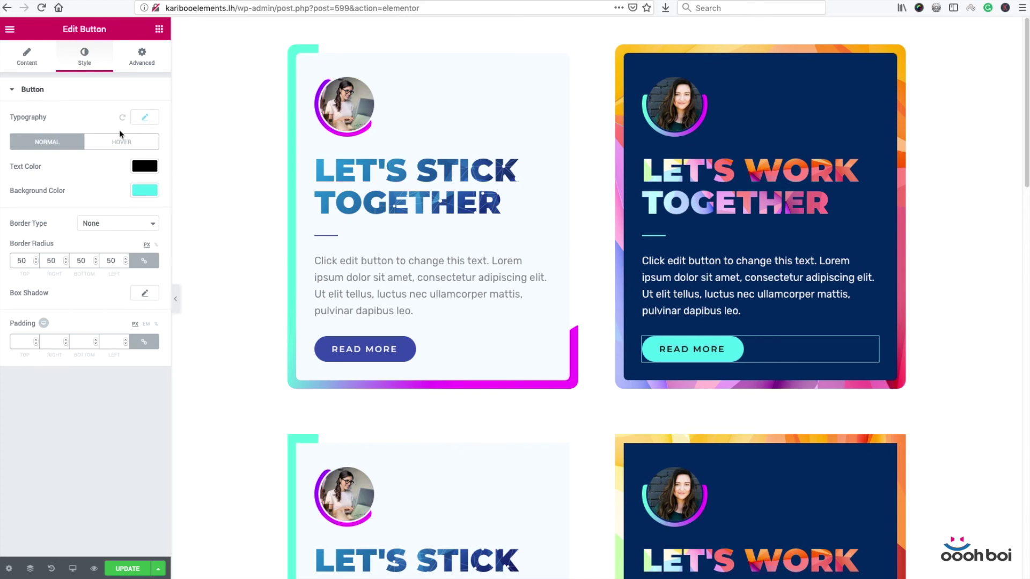
{"action": "left_click", "coordinate": [143, 191]}
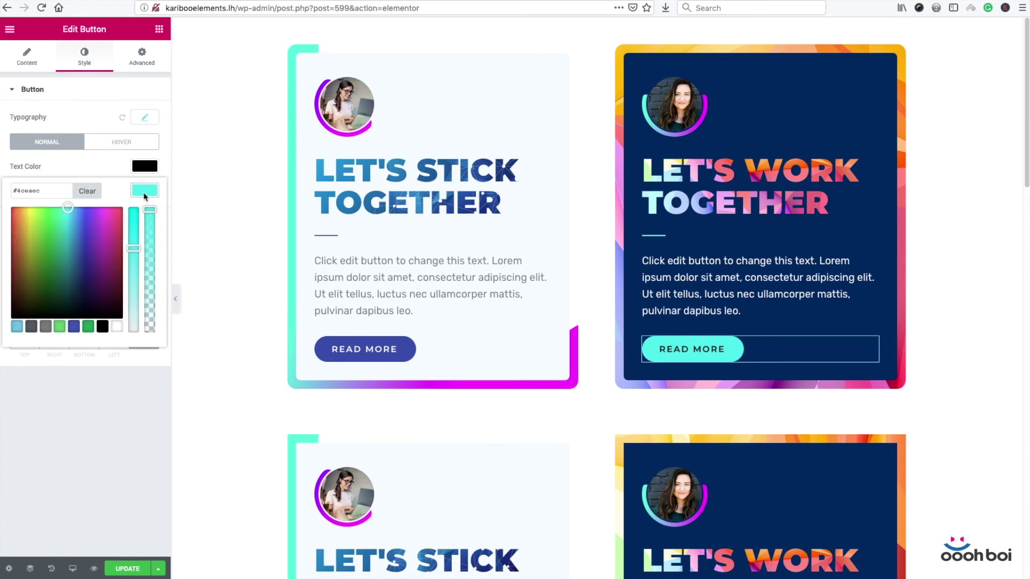
{"action": "left_click_drag", "start_coordinate": [149, 209], "coordinate": [149, 383]}
{"action": "left_click", "coordinate": [148, 383]}
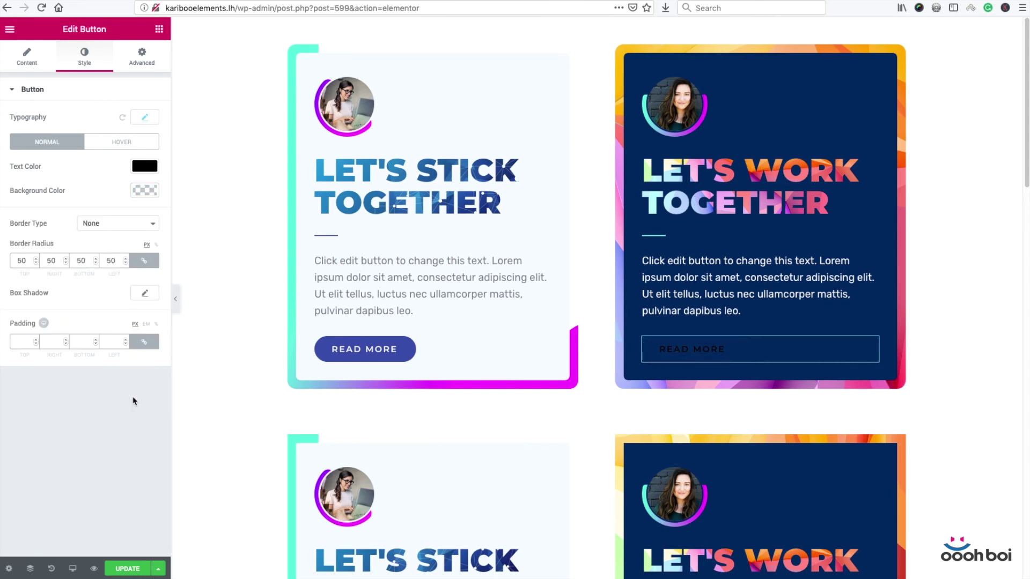
Step: Make the hover-state background color of the first dark card's READ MORE button fully transparent
{"action": "left_click", "coordinate": [107, 141]}
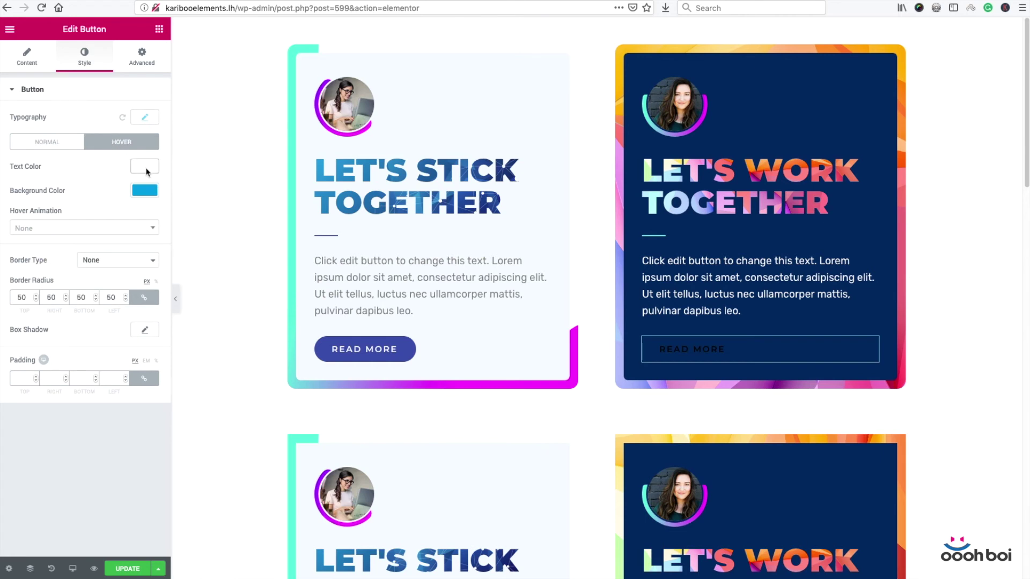
{"action": "left_click", "coordinate": [148, 191]}
{"action": "left_click_drag", "start_coordinate": [149, 210], "coordinate": [143, 347]}
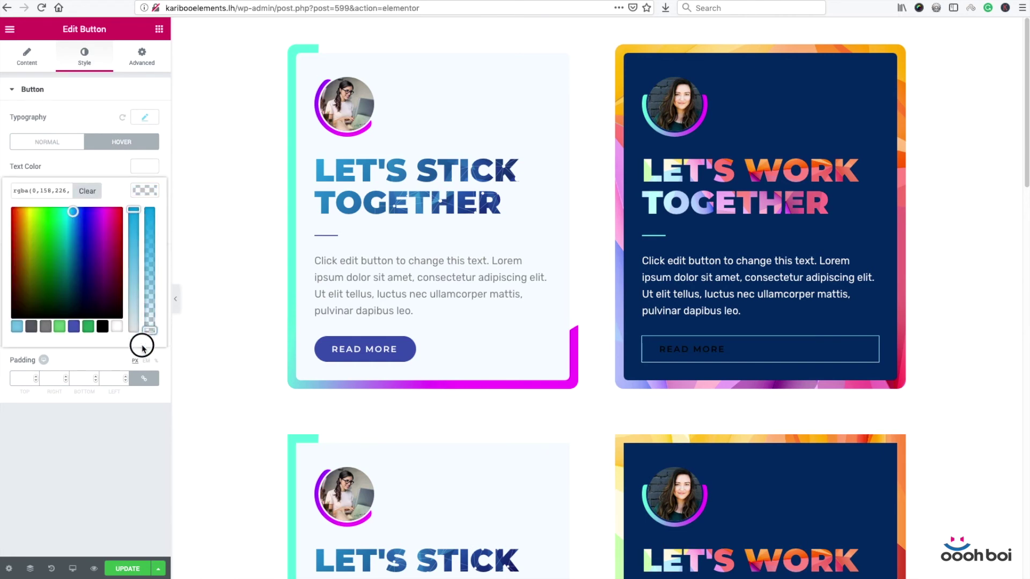
{"action": "left_click", "coordinate": [105, 443]}
Step: Give the first dark card's button widget a classic background with colorful-background.jpg from the media library
{"action": "left_click", "coordinate": [146, 63]}
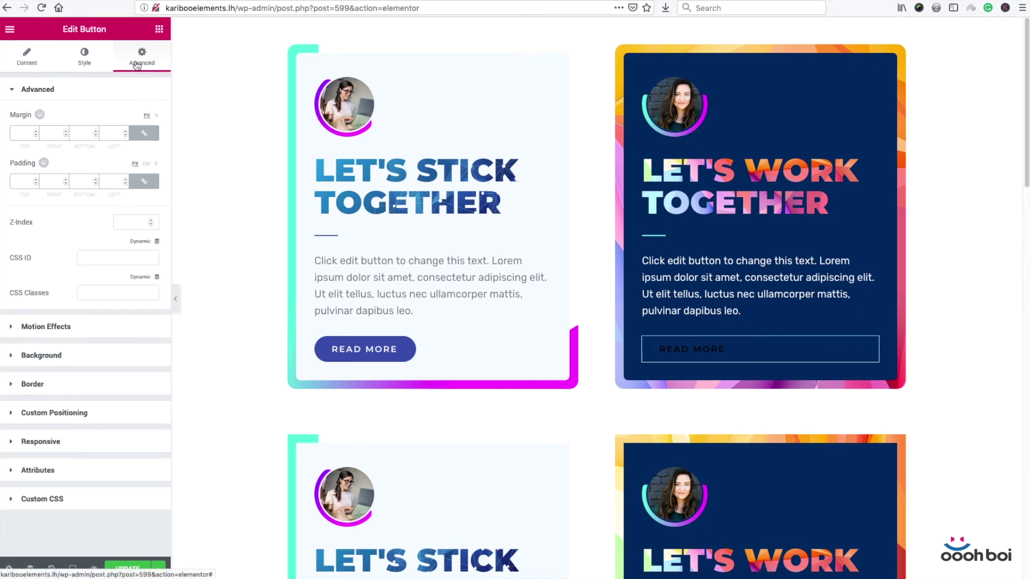
{"action": "left_click", "coordinate": [71, 359]}
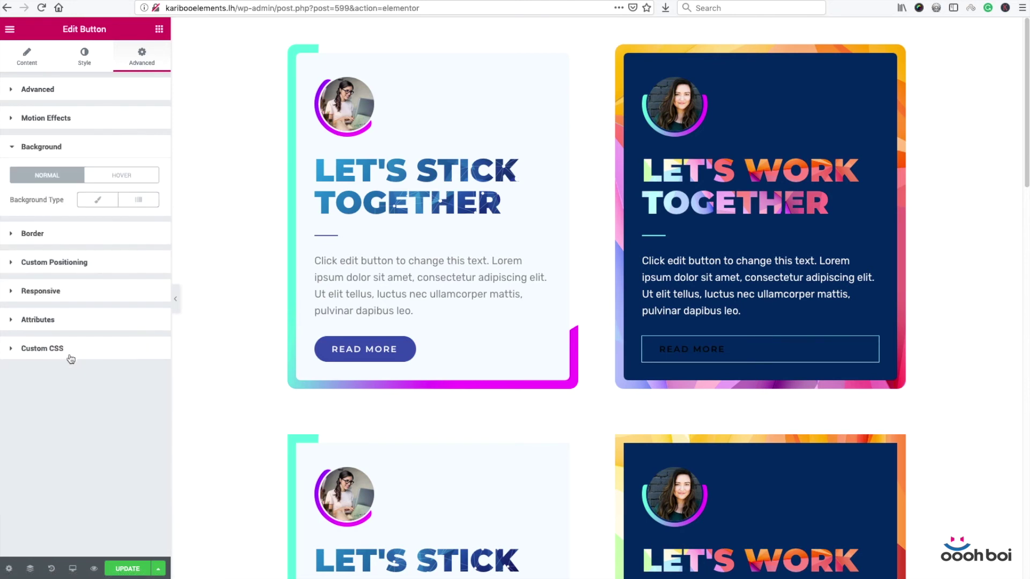
{"action": "left_click", "coordinate": [104, 203]}
{"action": "left_click", "coordinate": [138, 273]}
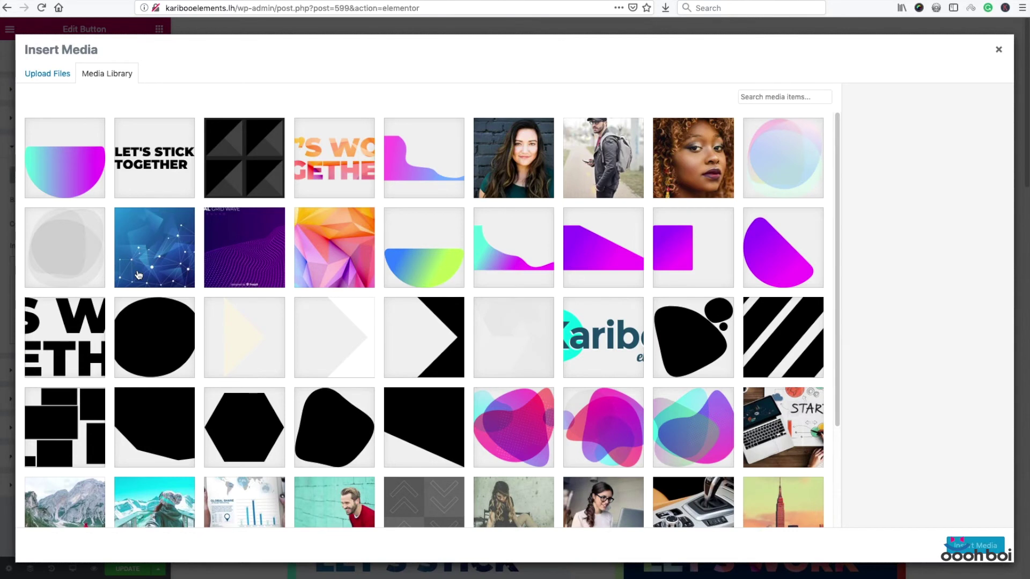
{"action": "left_click", "coordinate": [322, 262]}
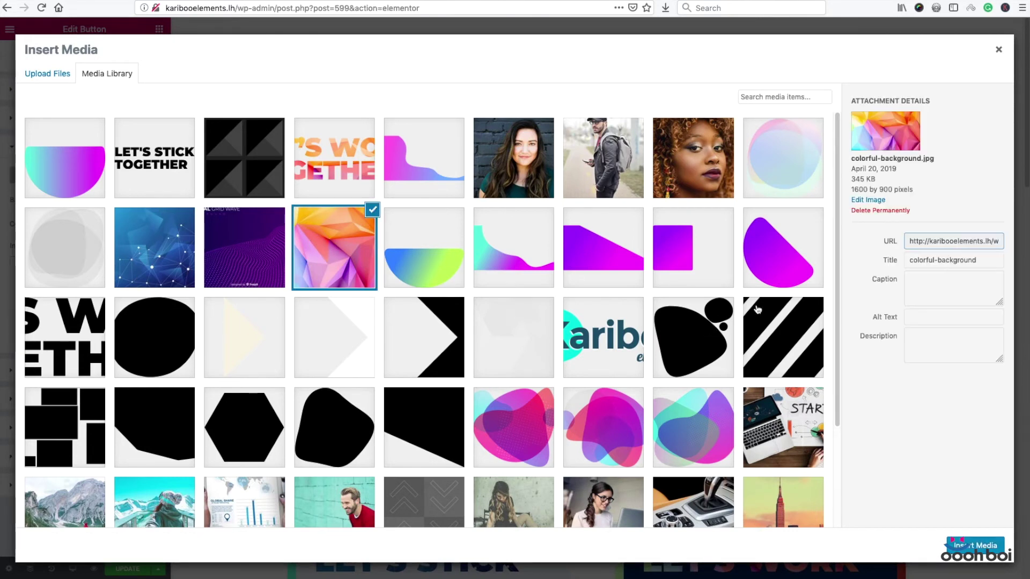
{"action": "left_click", "coordinate": [976, 546]}
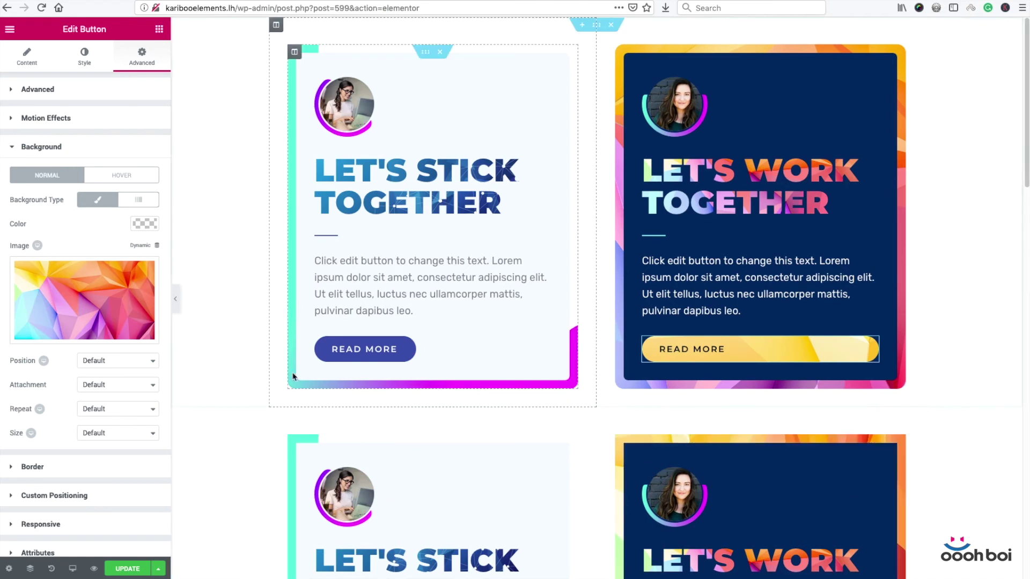
Step: Set the button widget's background image to position Center Center, No-repeat and size Cover
{"action": "left_click", "coordinate": [125, 366]}
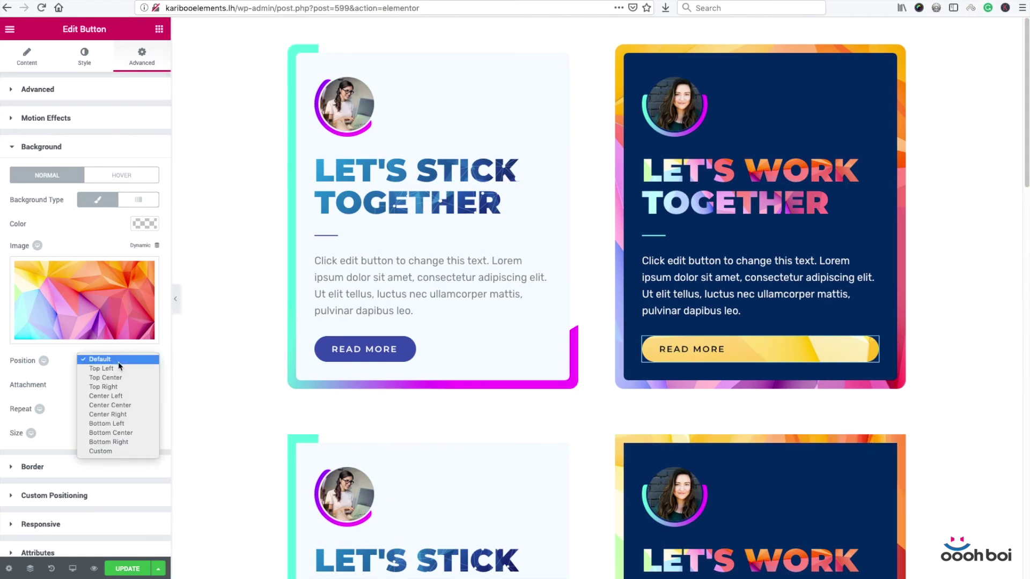
{"action": "left_click", "coordinate": [123, 408]}
{"action": "left_click", "coordinate": [109, 412]}
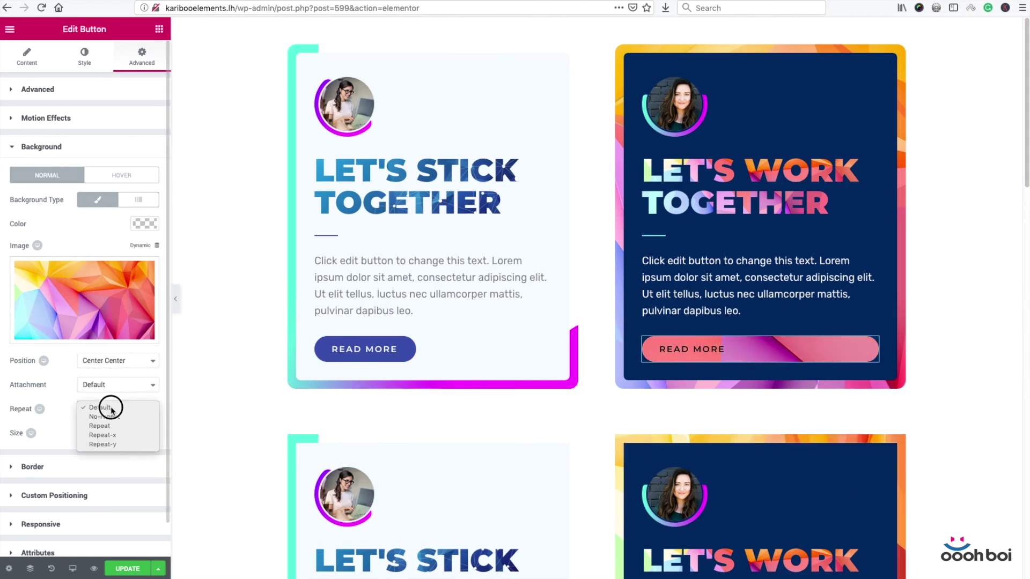
{"action": "left_click", "coordinate": [114, 418]}
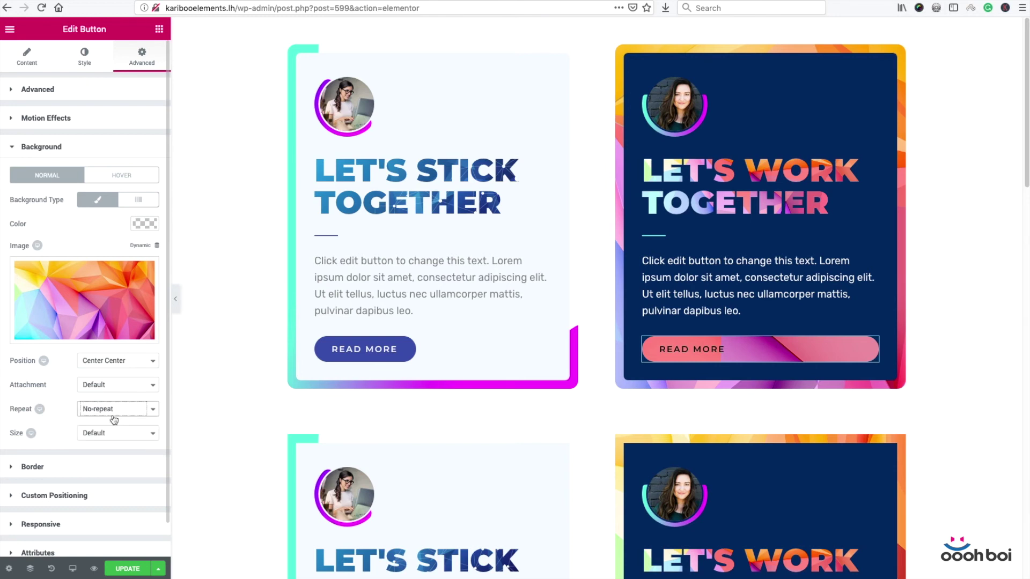
{"action": "left_click", "coordinate": [114, 433]}
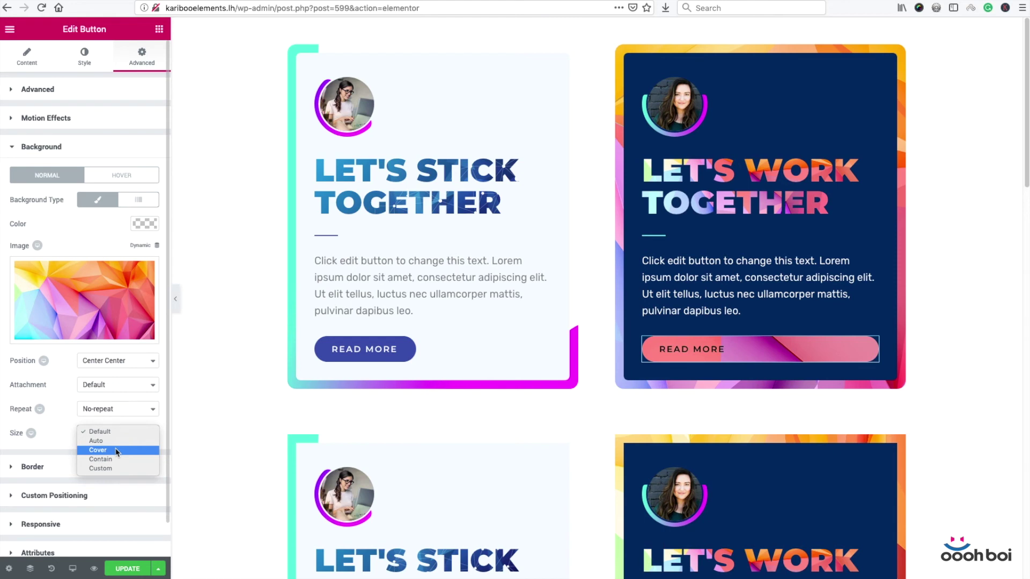
{"action": "left_click", "coordinate": [116, 451]}
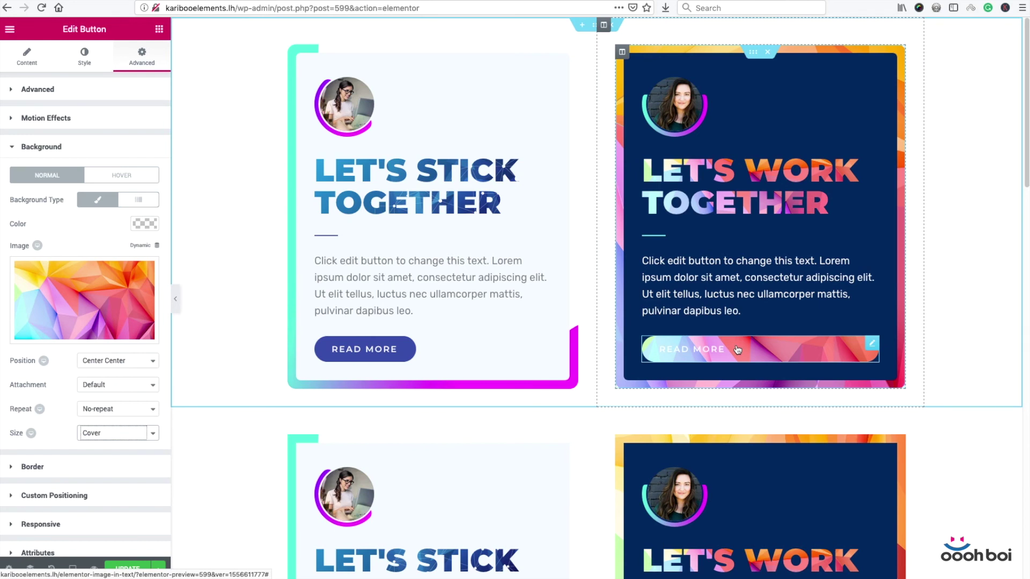
Step: Set the custom positioning width of the first dark card's button widget to Inline (auto)
{"action": "left_click", "coordinate": [98, 501]}
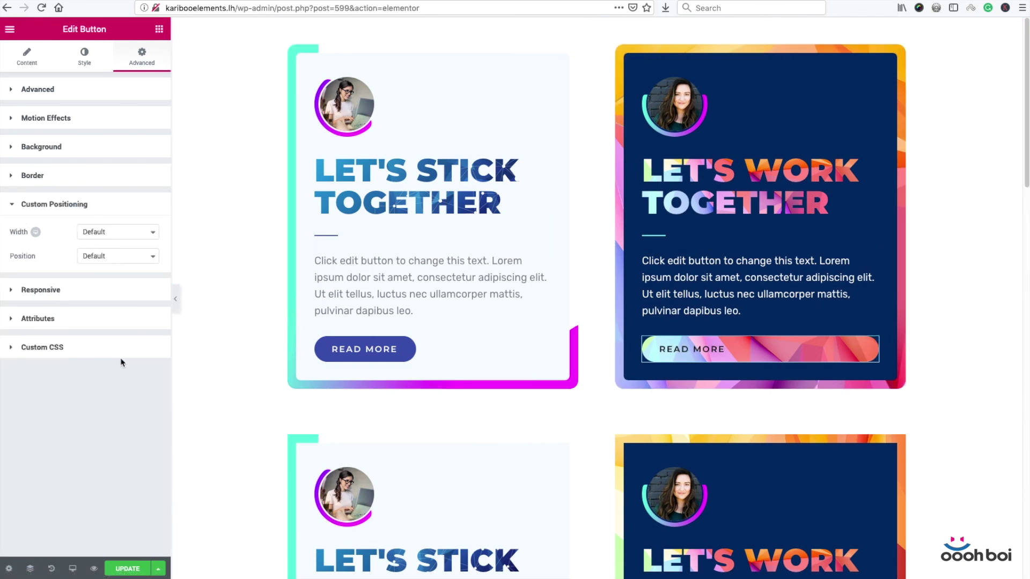
{"action": "left_click", "coordinate": [102, 232]}
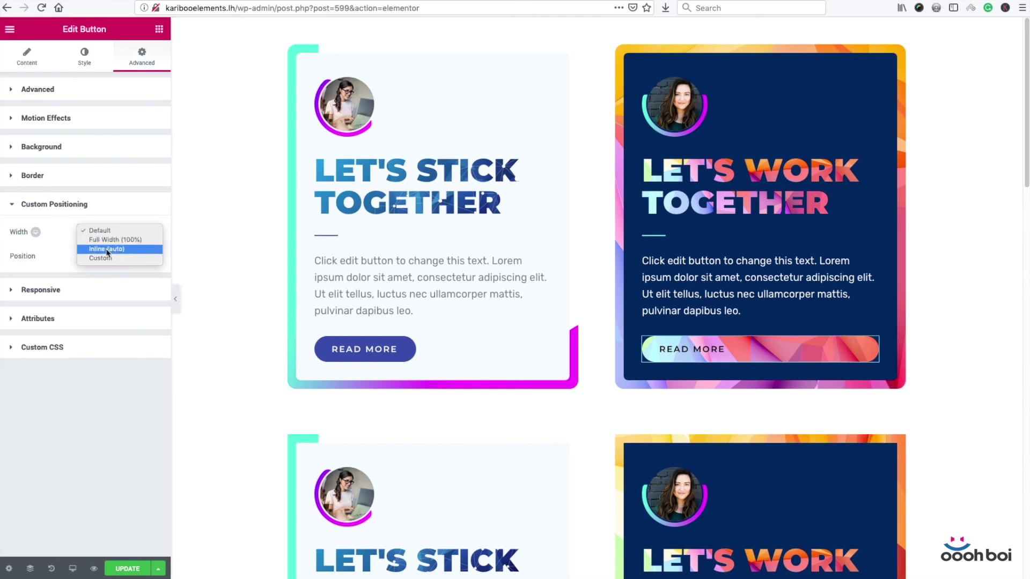
{"action": "left_click", "coordinate": [107, 250]}
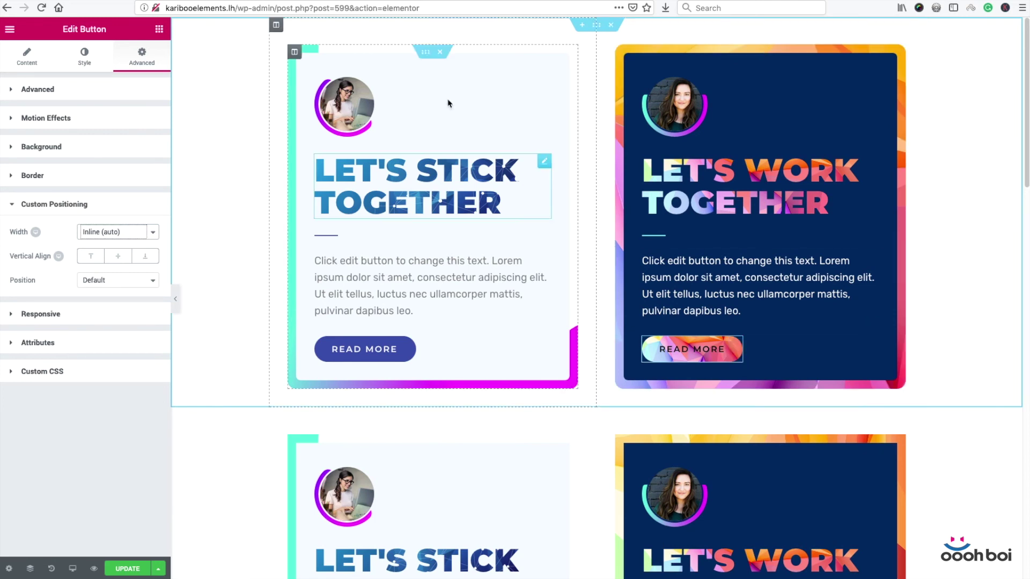
Step: Give the dark card's button widget a classic hover-state background with fractal-background.jpg from the media library
{"action": "left_click", "coordinate": [54, 89]}
{"action": "left_click", "coordinate": [95, 359]}
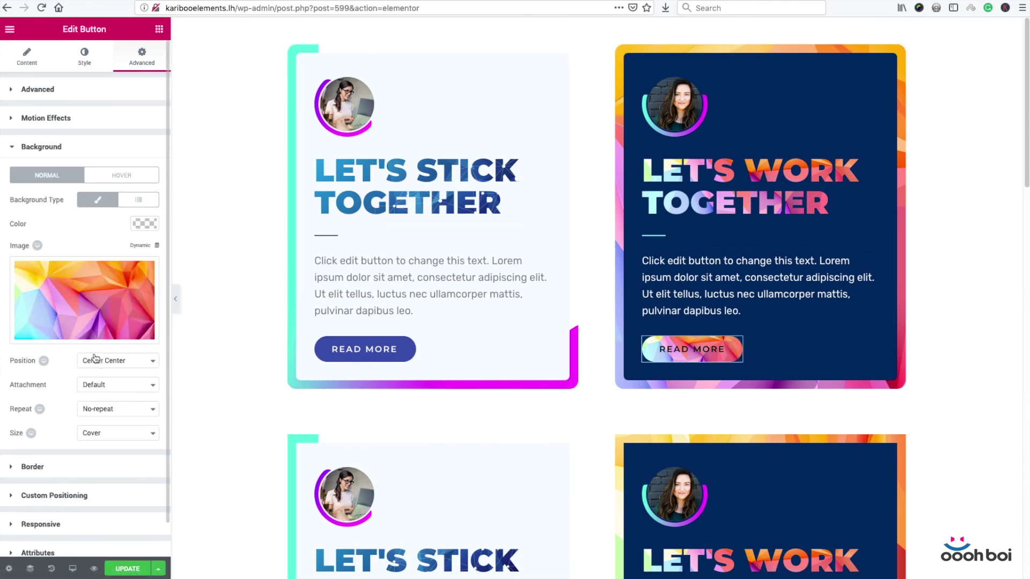
{"action": "left_click", "coordinate": [131, 176]}
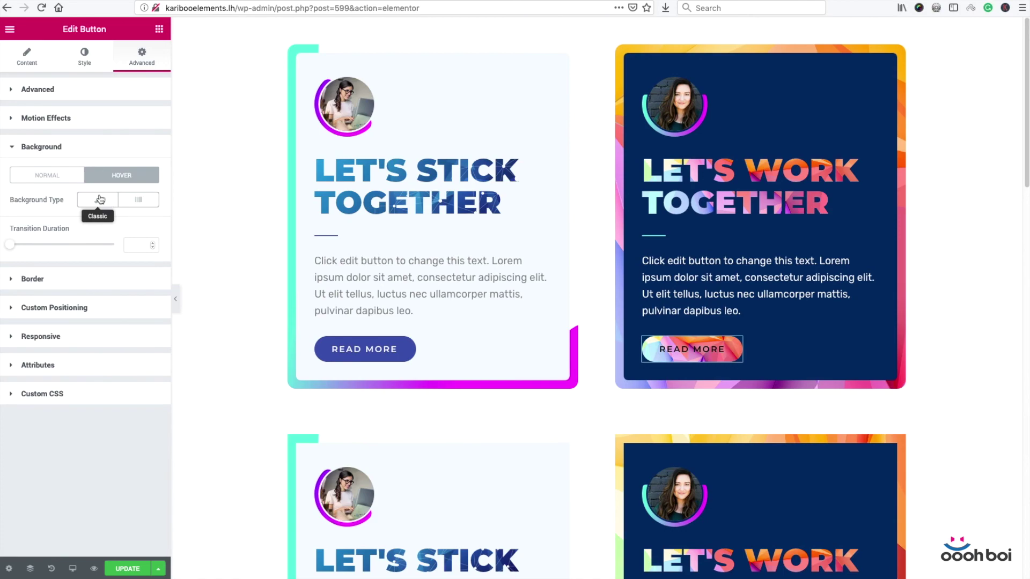
{"action": "left_click", "coordinate": [98, 199]}
{"action": "left_click", "coordinate": [116, 281]}
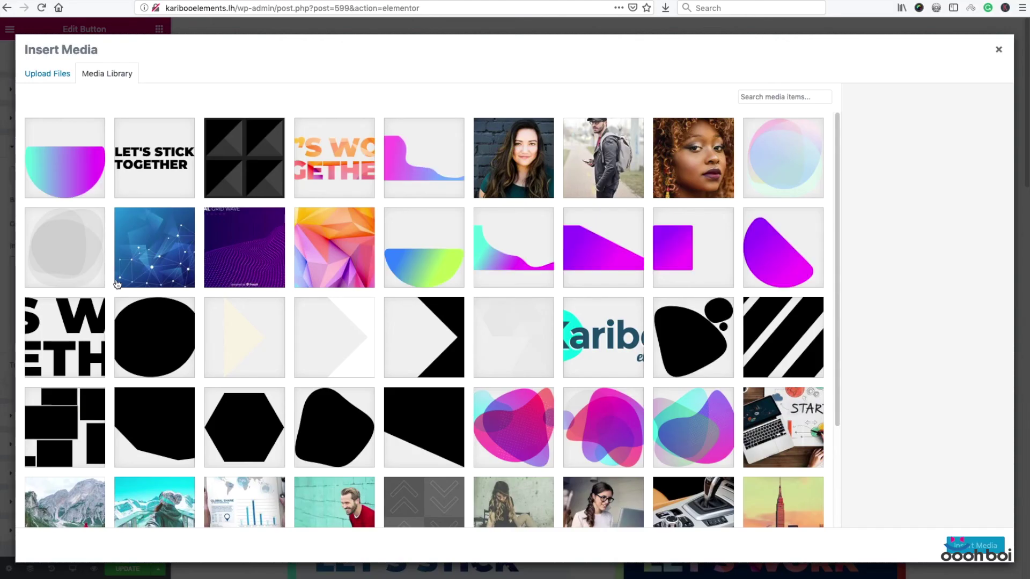
{"action": "left_click", "coordinate": [225, 232]}
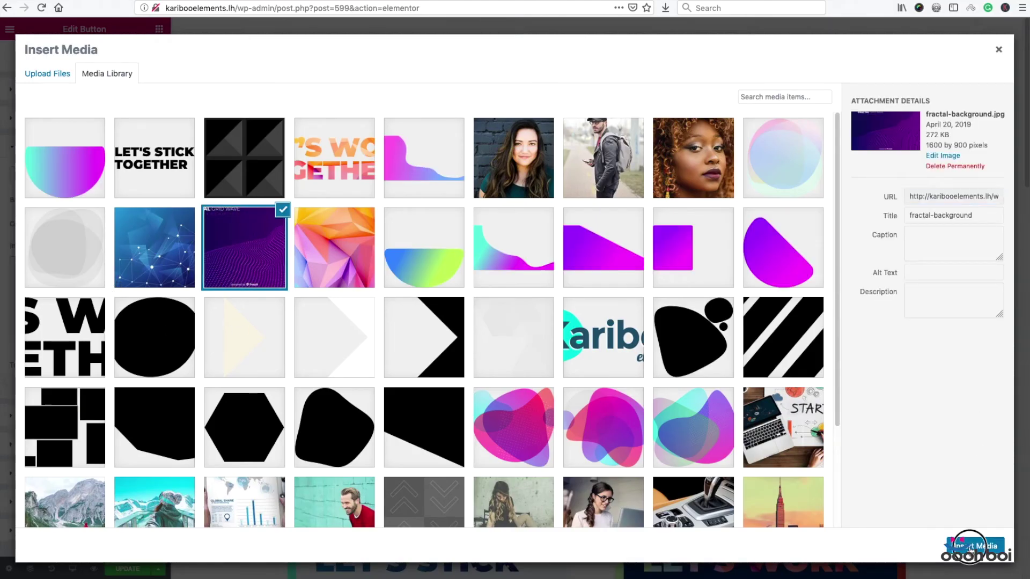
{"action": "left_click", "coordinate": [970, 547]}
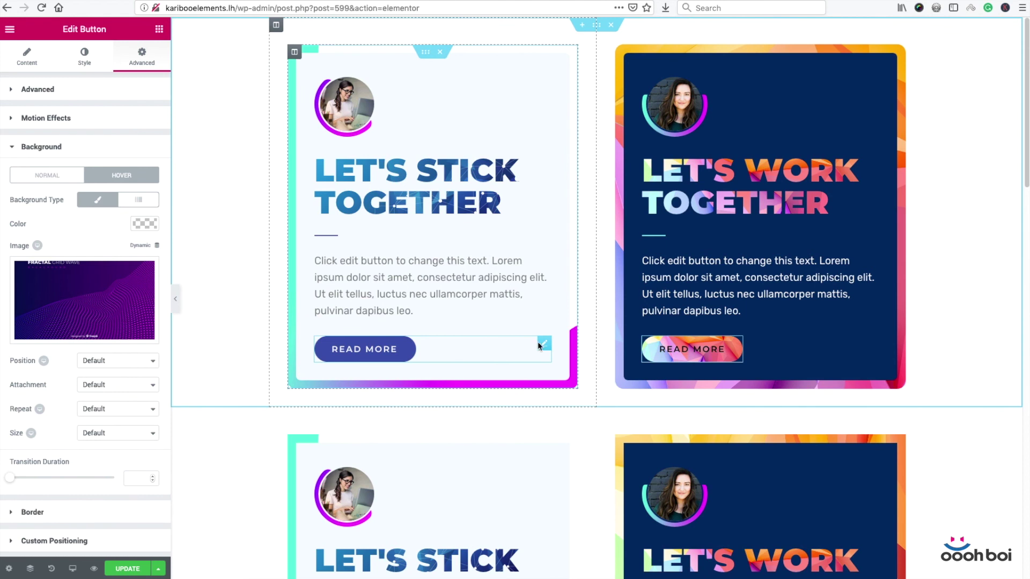
Step: Give the first light card's READ MORE button widget a gradient background with #4ba4ed as its first color
{"action": "left_click", "coordinate": [545, 345]}
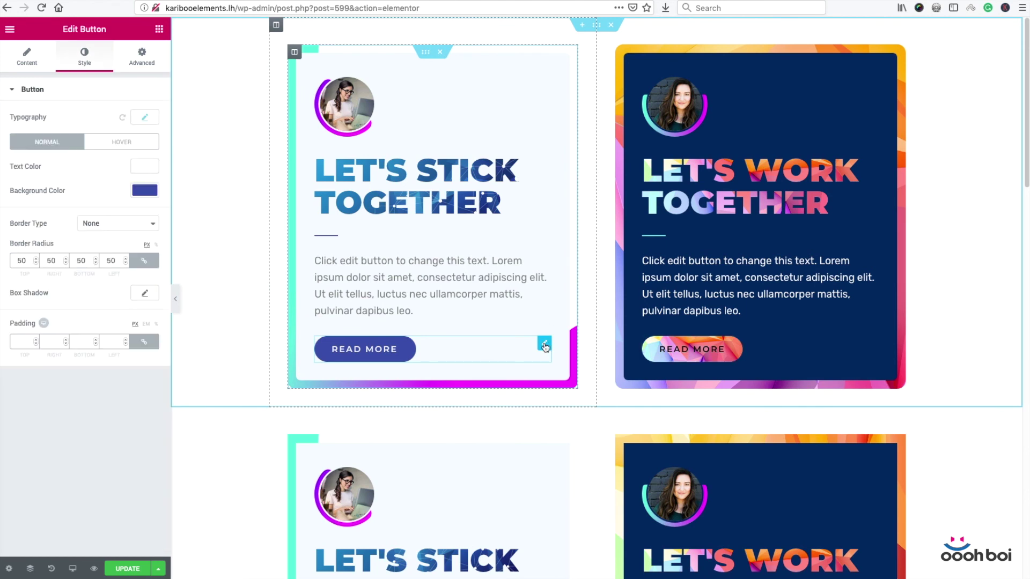
{"action": "left_click", "coordinate": [141, 58]}
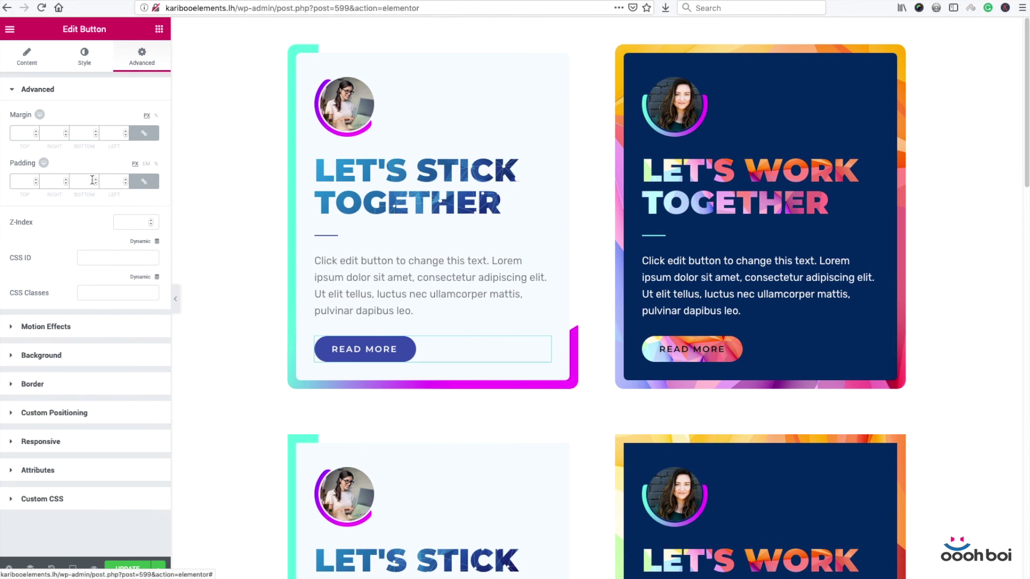
{"action": "left_click", "coordinate": [78, 356]}
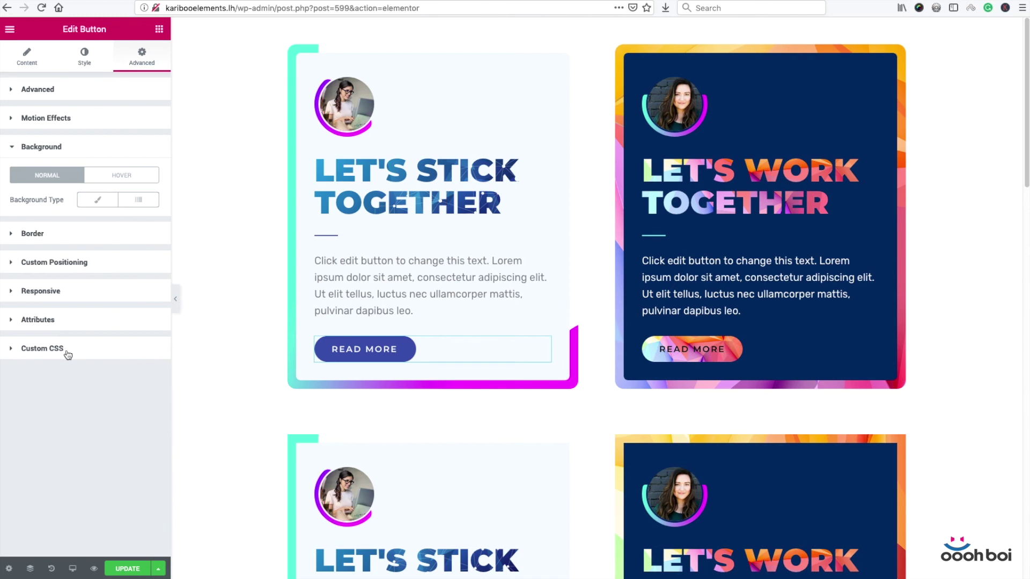
{"action": "left_click", "coordinate": [141, 201]}
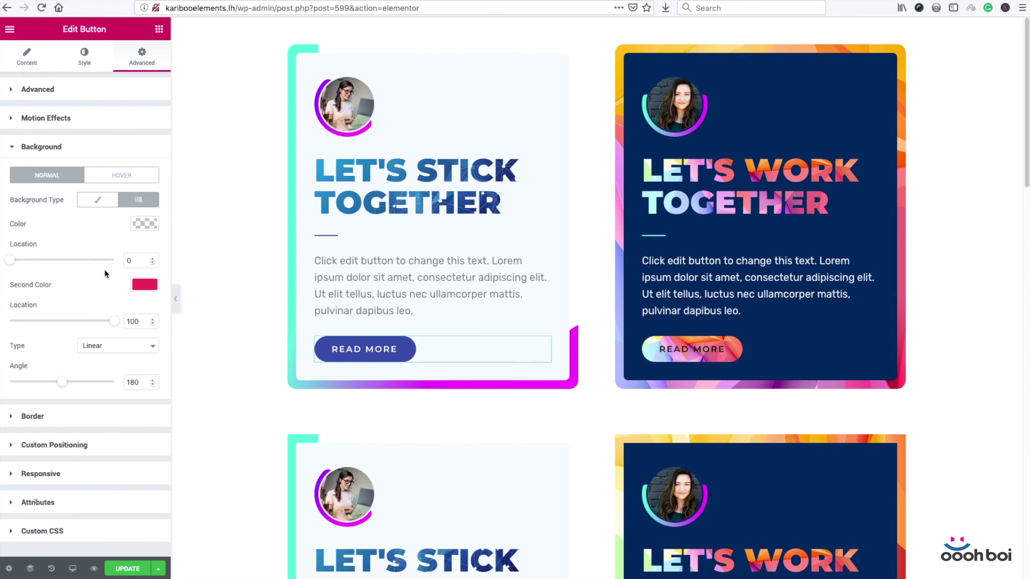
{"action": "scroll", "coordinate": [593, 241], "scroll_direction": "down", "scroll_amount": 5}
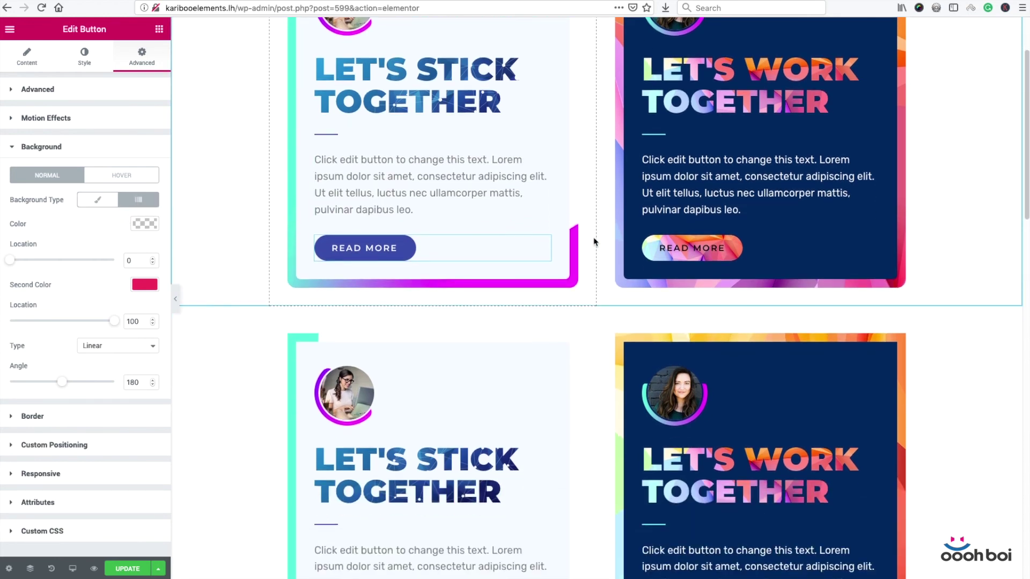
{"action": "scroll", "coordinate": [593, 241], "scroll_direction": "down", "scroll_amount": 2}
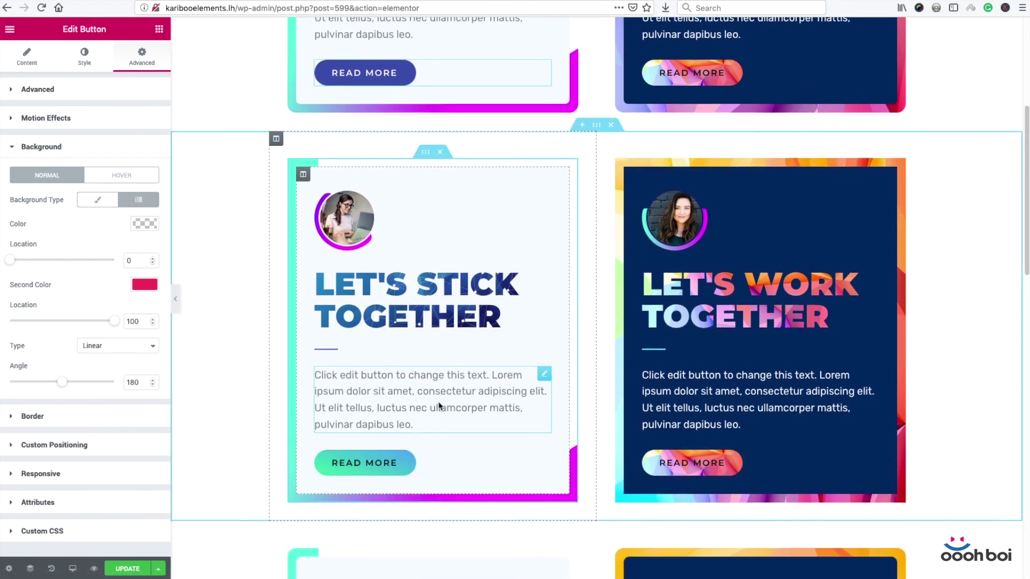
{"action": "scroll", "coordinate": [439, 406], "scroll_direction": "down", "scroll_amount": 1}
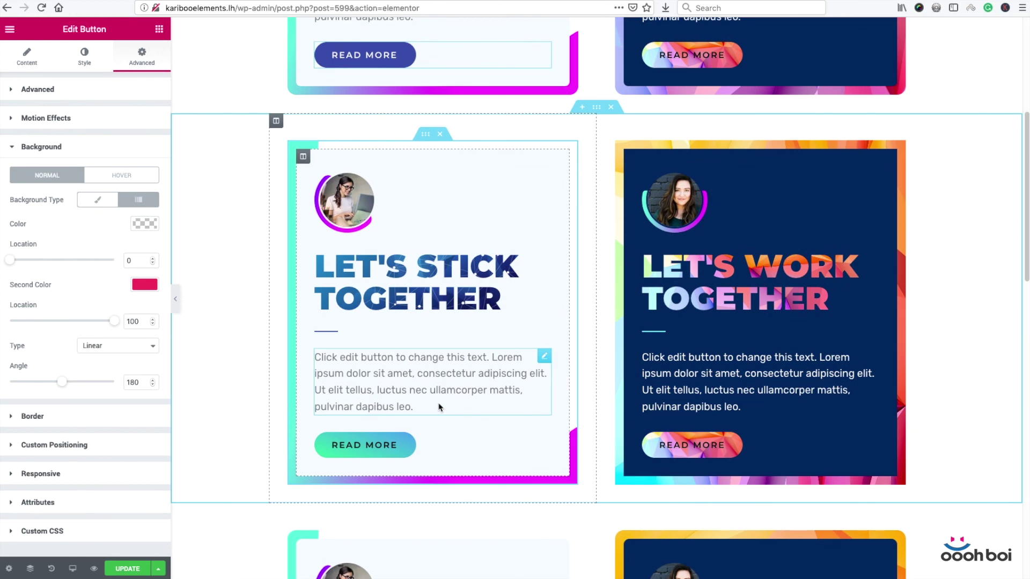
{"action": "scroll", "coordinate": [439, 407], "scroll_direction": "up", "scroll_amount": 5}
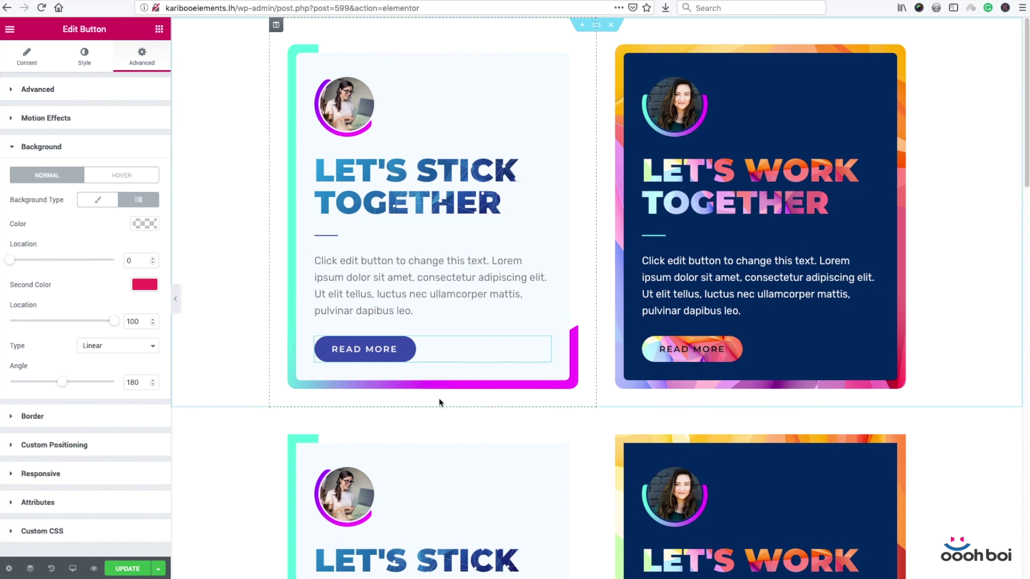
{"action": "left_click", "coordinate": [151, 225]}
{"action": "left_click", "coordinate": [62, 226]}
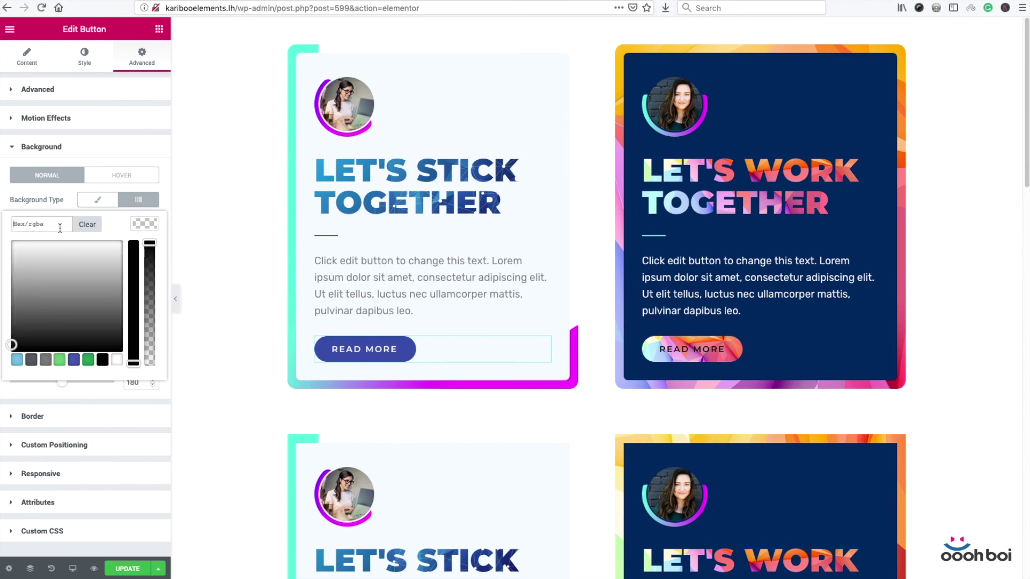
{"action": "type", "text": "#4ba4ed"}
{"action": "left_click", "coordinate": [38, 202]}
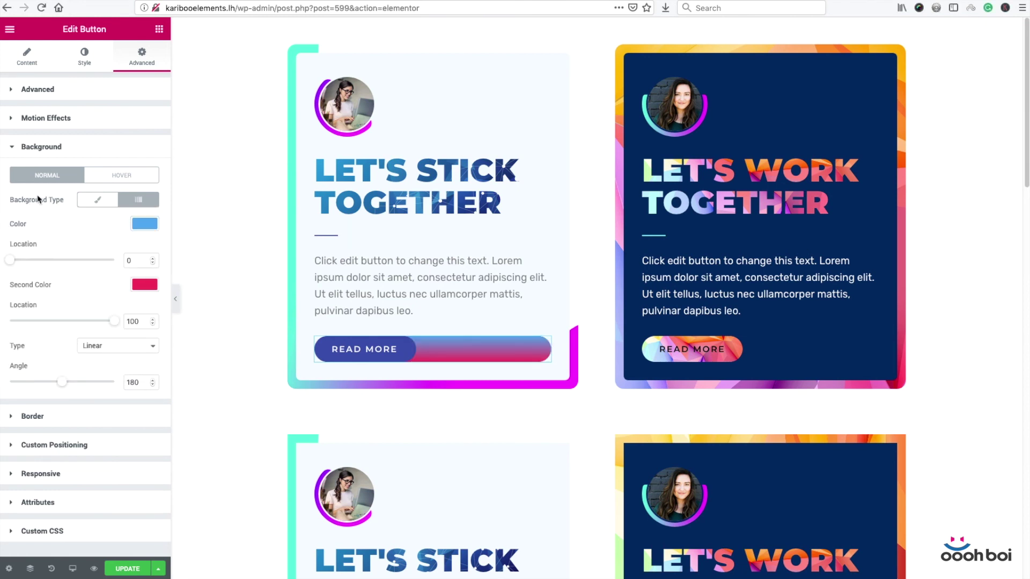
Step: Set the second color of the light card button's background gradient to #38eda2
{"action": "left_click", "coordinate": [145, 285]}
{"action": "double_click", "coordinate": [47, 286]}
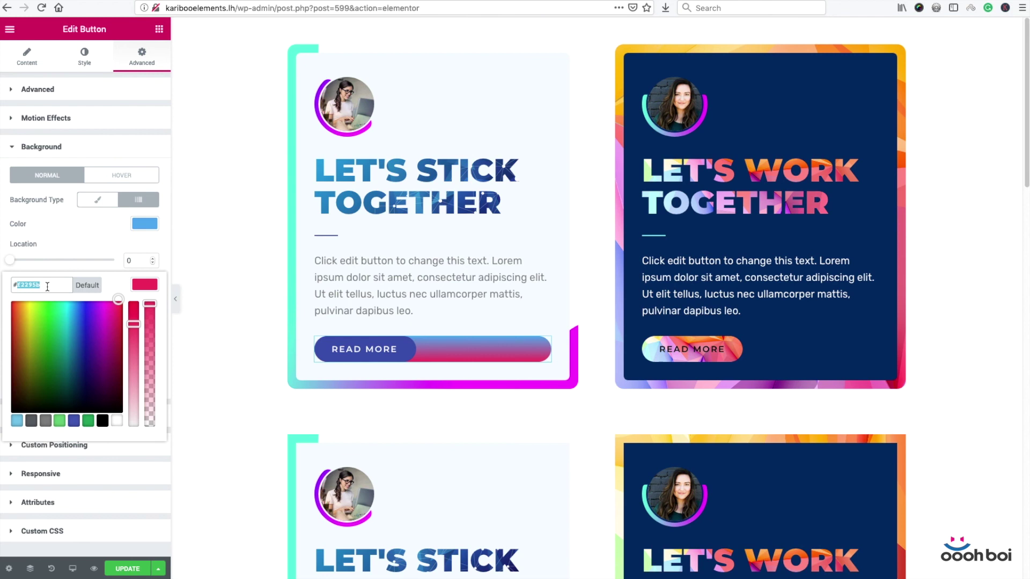
{"action": "type", "text": "38eda2"}
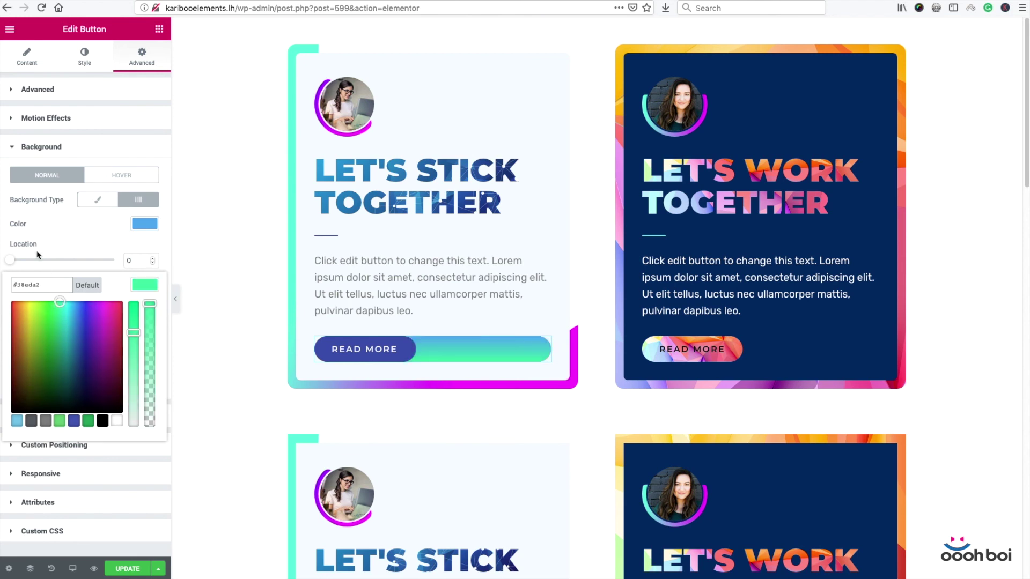
{"action": "left_click", "coordinate": [39, 232]}
Step: Set the light card button's gradient locations to 5 and 95 and its angle to 200
{"action": "left_click", "coordinate": [134, 255]}
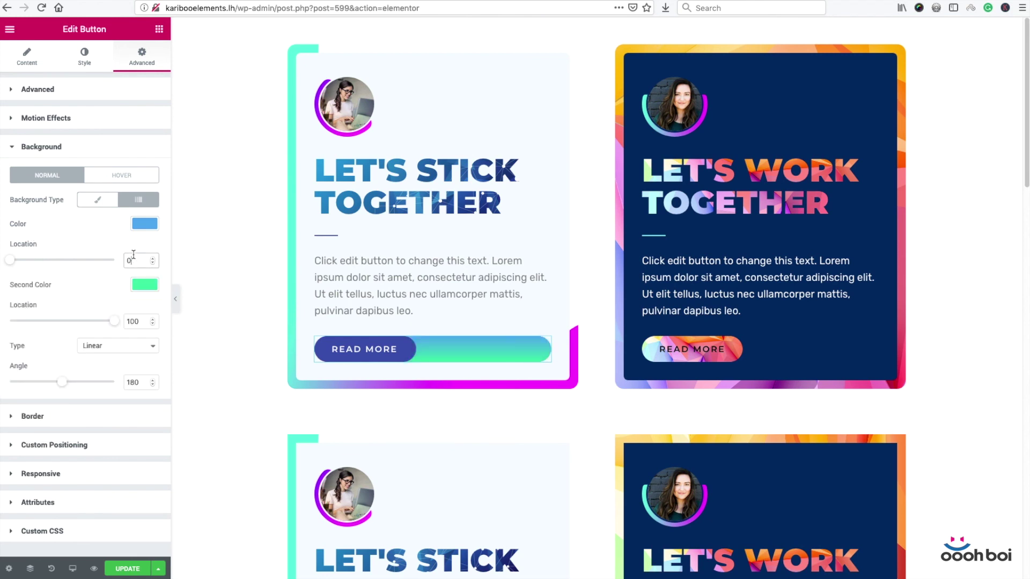
{"action": "type", "text": "5"}
{"action": "left_click", "coordinate": [133, 321]}
{"action": "type", "text": "95"}
{"action": "left_click", "coordinate": [135, 383]}
{"action": "type", "text": "200"}
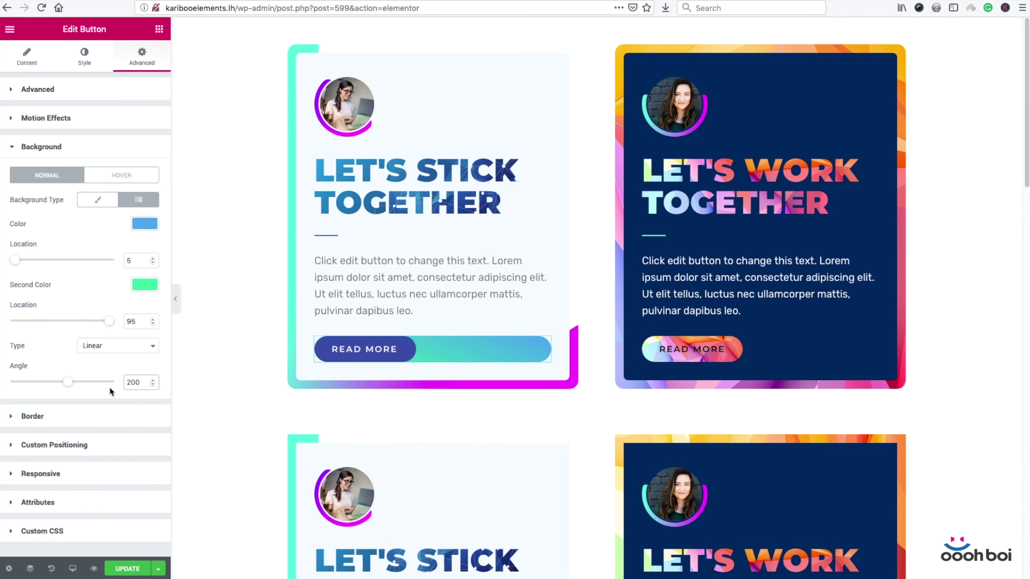
Step: Make the normal-state background color of the first light card's READ MORE button fully transparent
{"action": "left_click", "coordinate": [84, 57]}
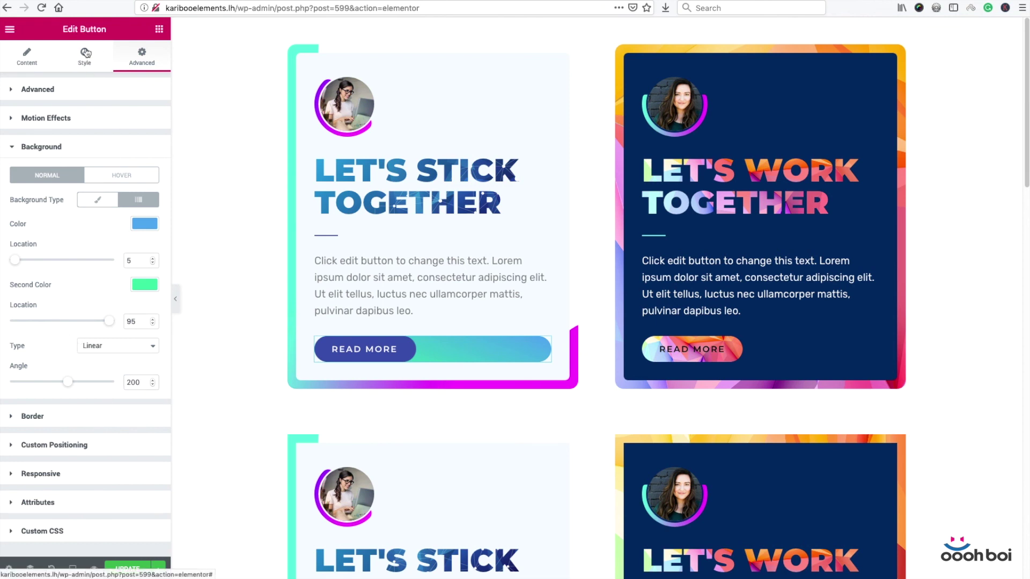
{"action": "left_click", "coordinate": [144, 192]}
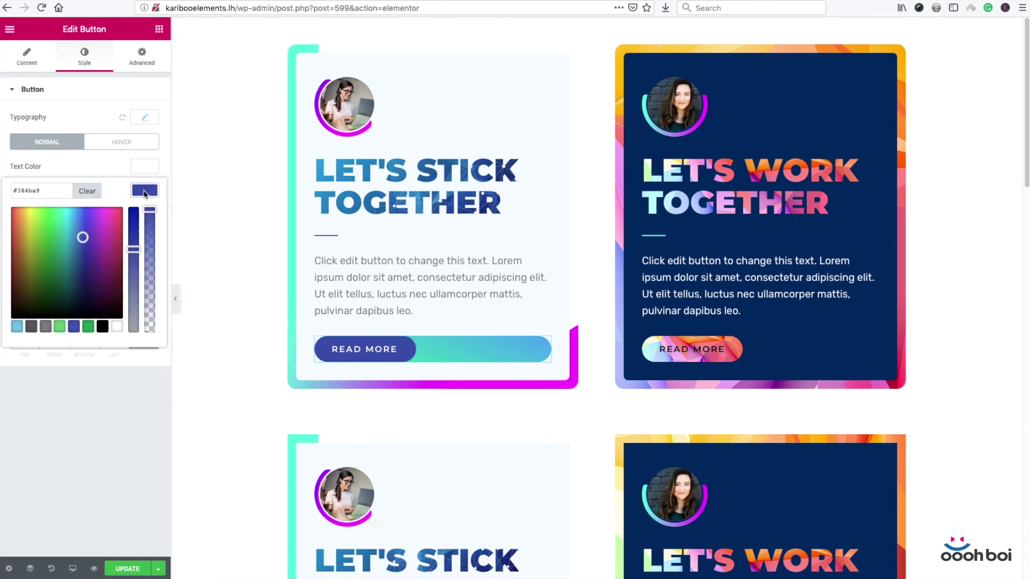
{"action": "left_click_drag", "start_coordinate": [150, 212], "coordinate": [139, 341]}
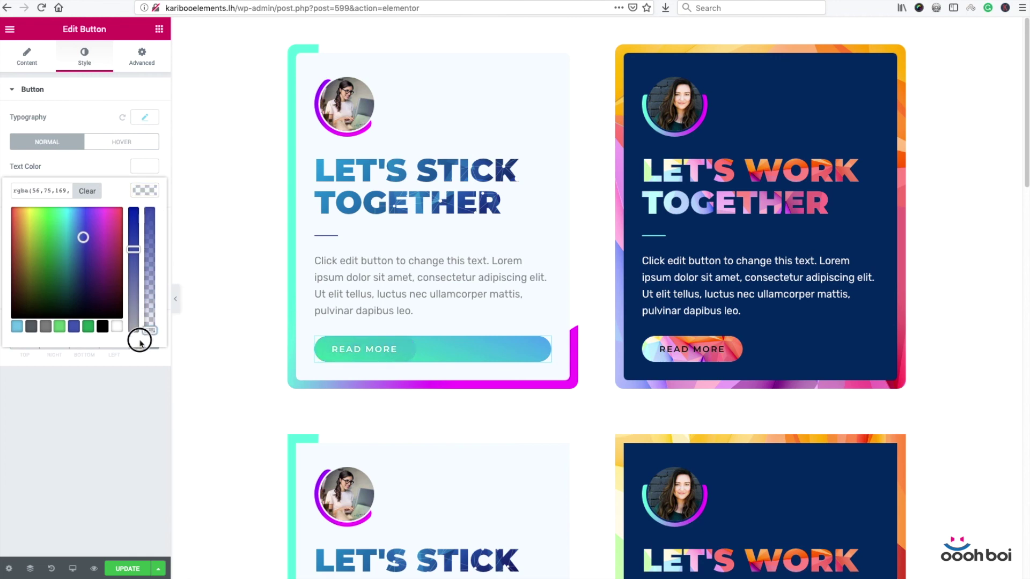
{"action": "left_click", "coordinate": [134, 410]}
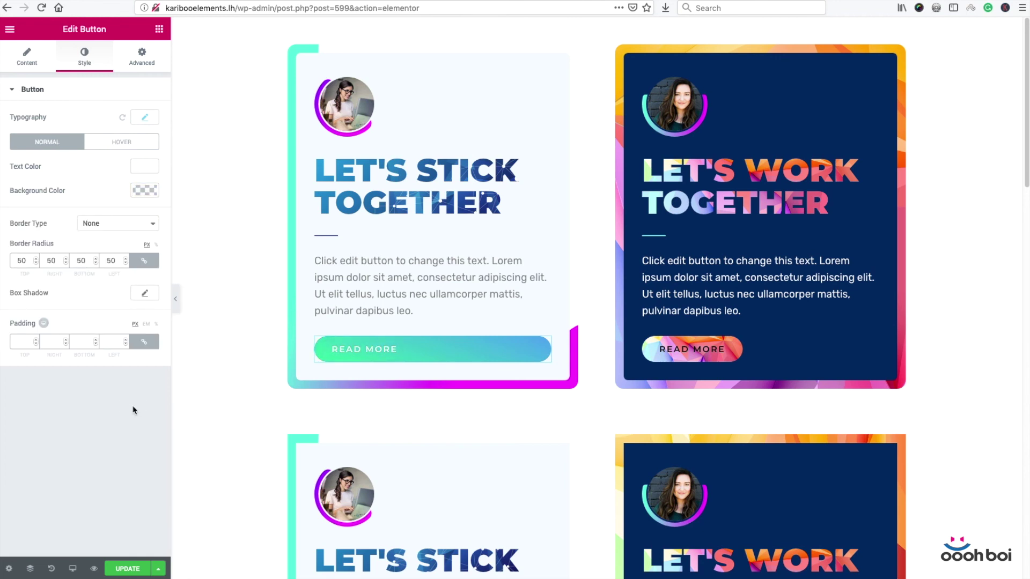
Step: Set the custom positioning width of the first light card's button widget to Inline (auto)
{"action": "left_click", "coordinate": [142, 58]}
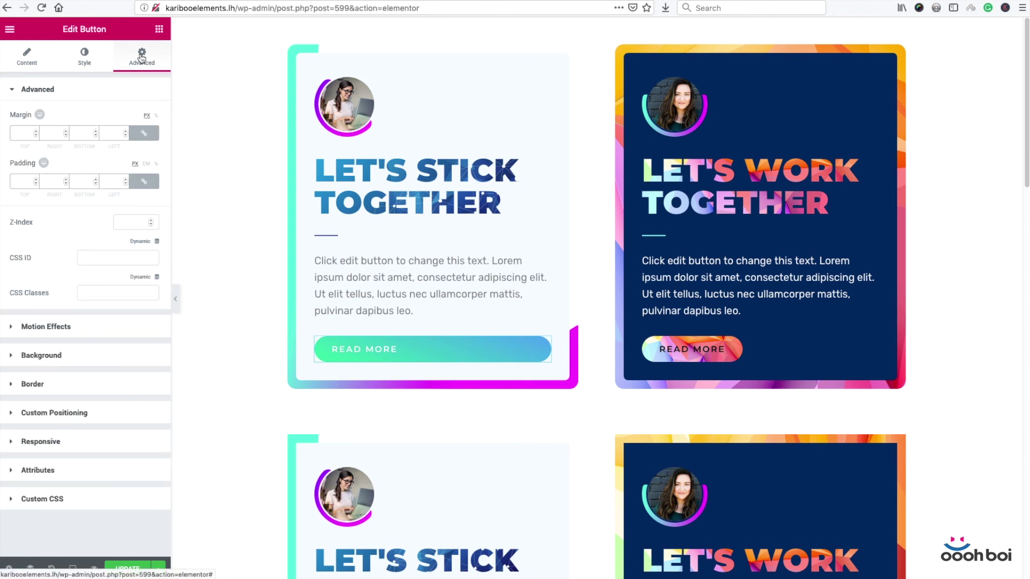
{"action": "left_click", "coordinate": [74, 414]}
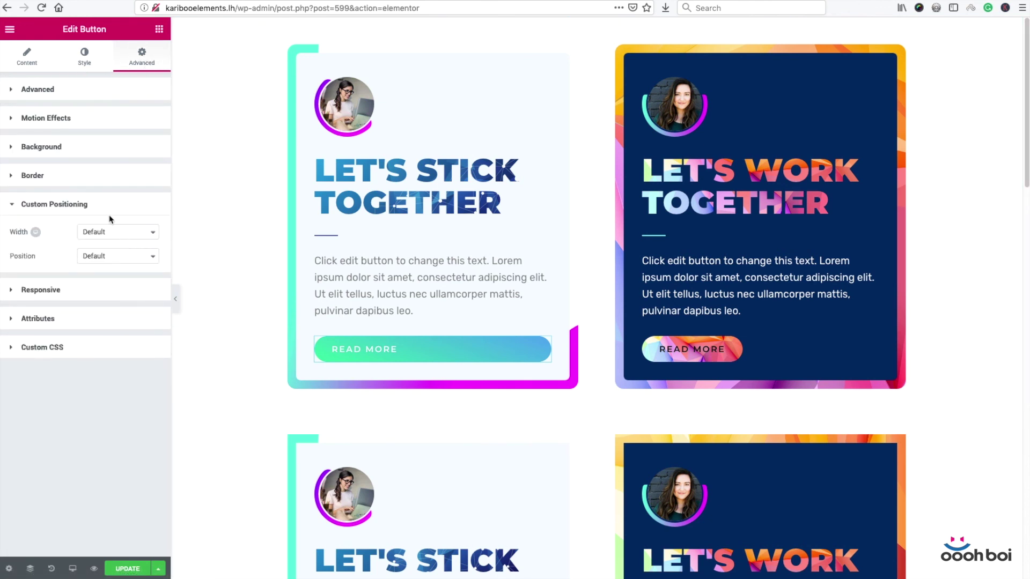
{"action": "left_click", "coordinate": [110, 236]}
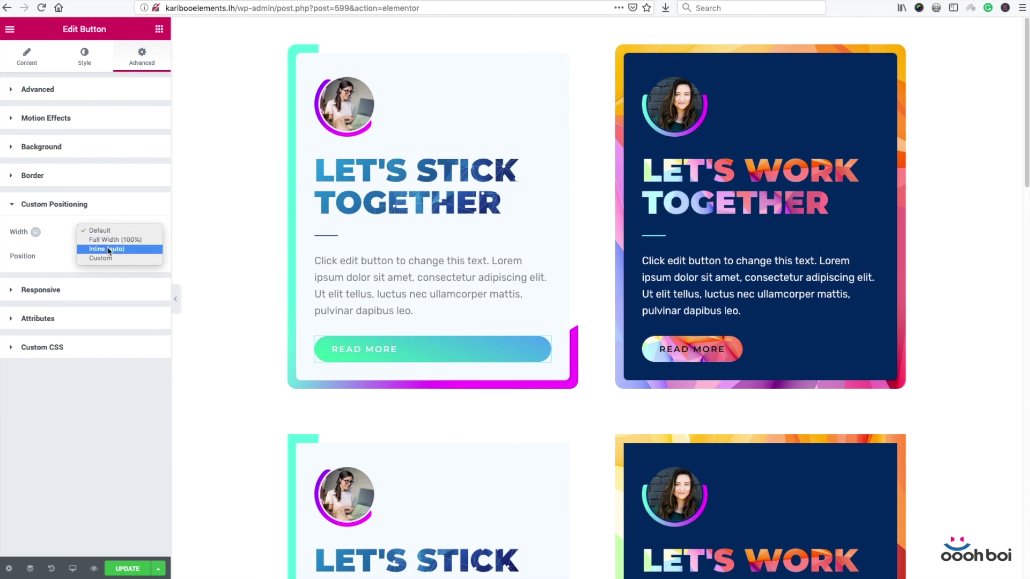
{"action": "left_click", "coordinate": [107, 247]}
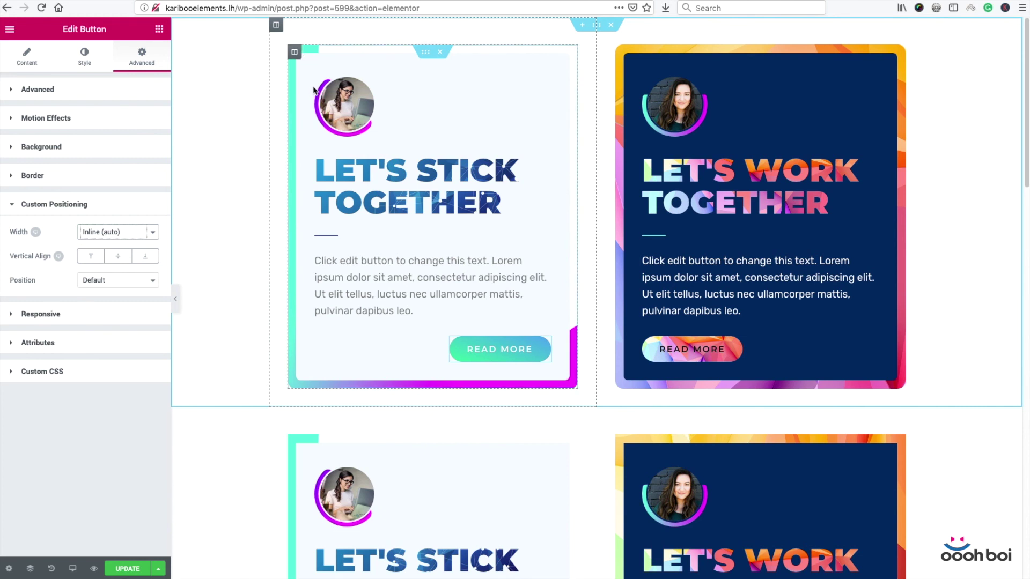
Step: Set the horizontal alignment of the first light card's inner column to Default and update the page
{"action": "left_click", "coordinate": [297, 52]}
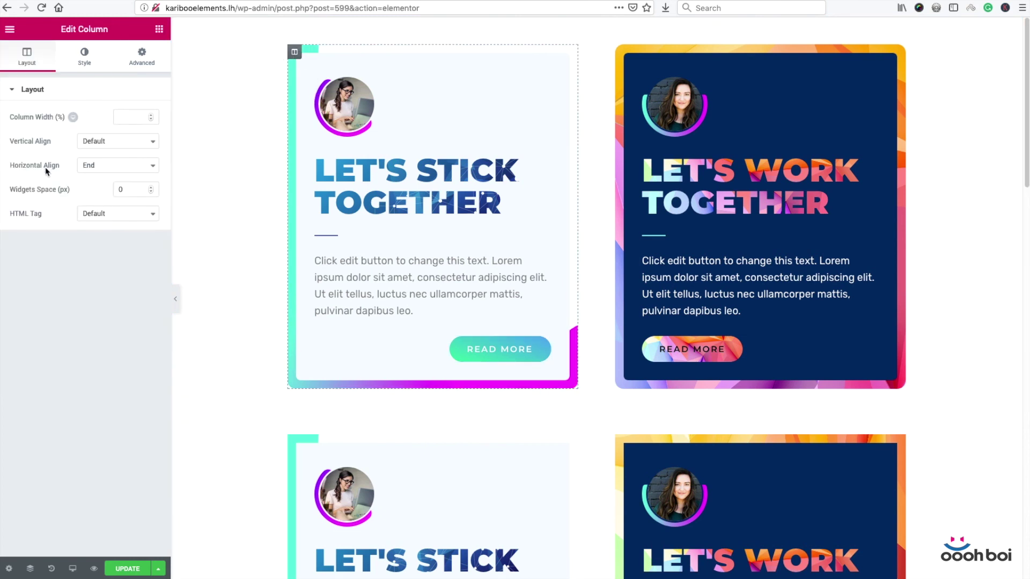
{"action": "left_click", "coordinate": [96, 169]}
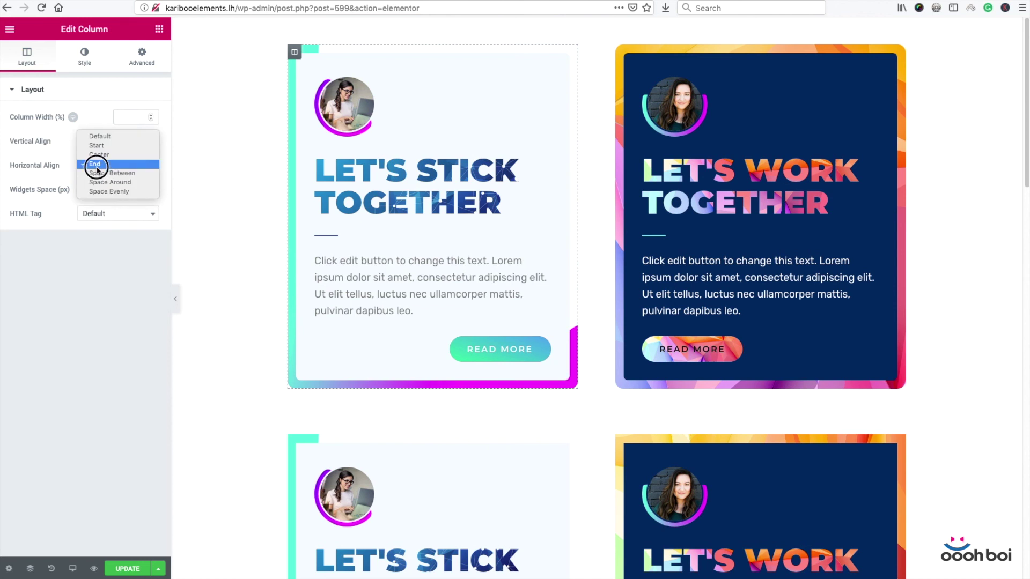
{"action": "left_click", "coordinate": [114, 139]}
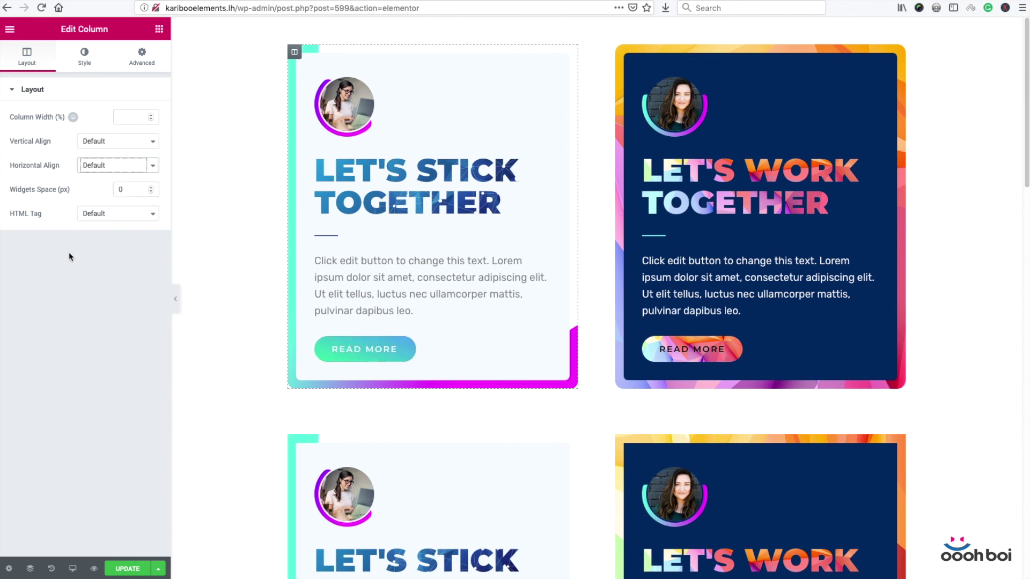
{"action": "left_click", "coordinate": [83, 311]}
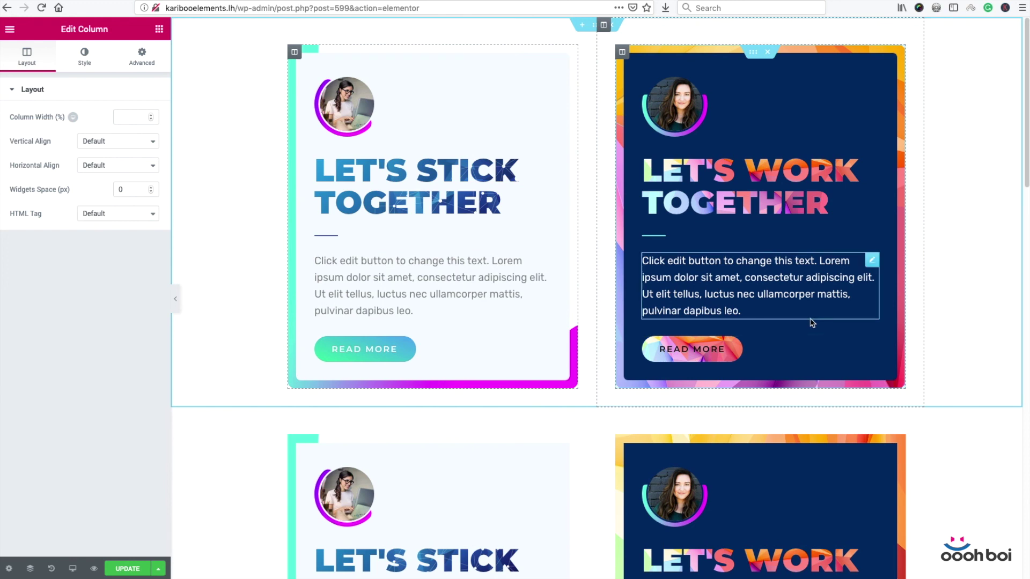
{"action": "left_click", "coordinate": [118, 571]}
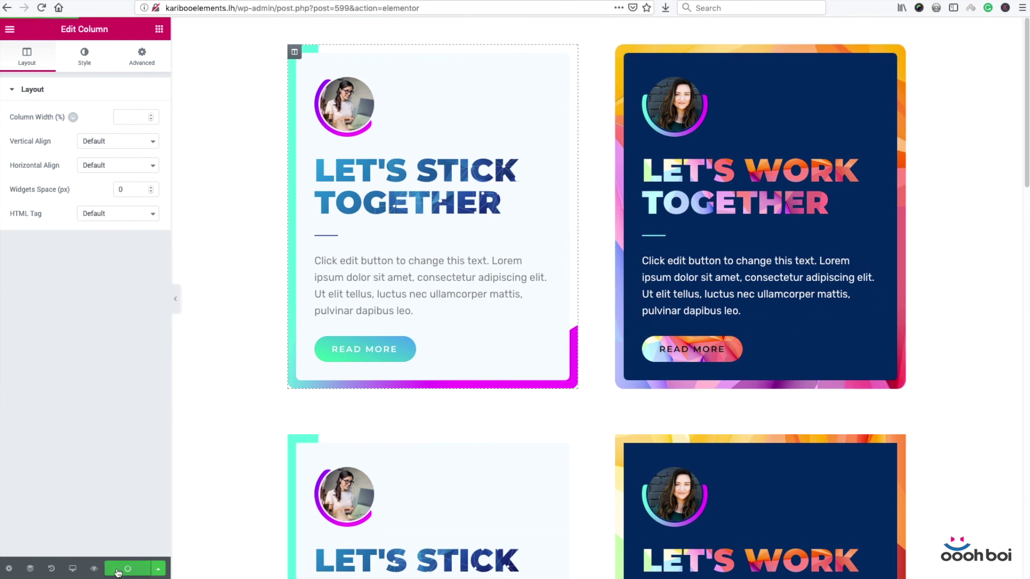
Step: Check the updated cards in the page preview, and switch to Google Chrome to reload and inspect the live page
{"action": "left_click", "coordinate": [392, 1]}
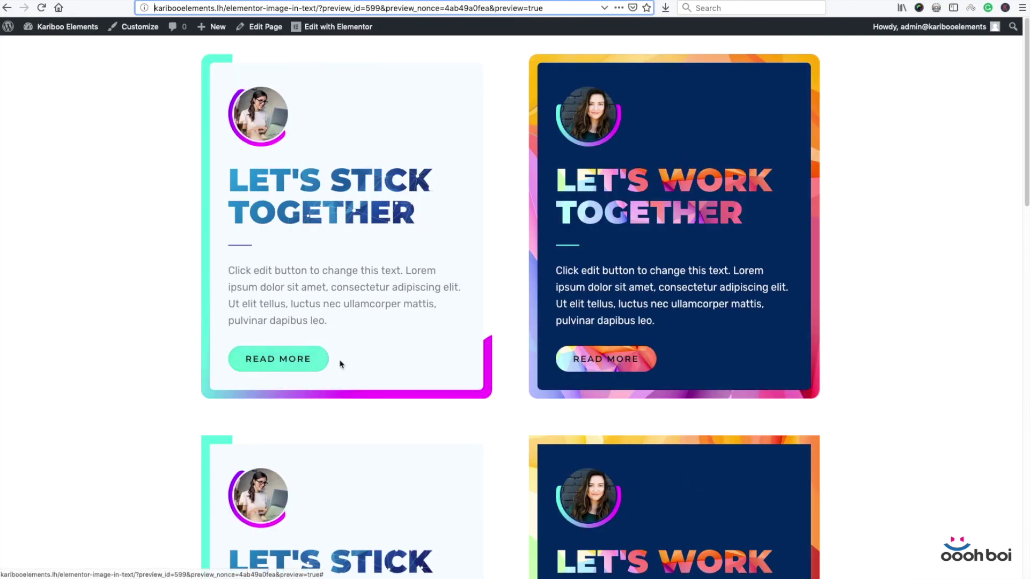
{"action": "mouse_move", "coordinate": [555, 559]}
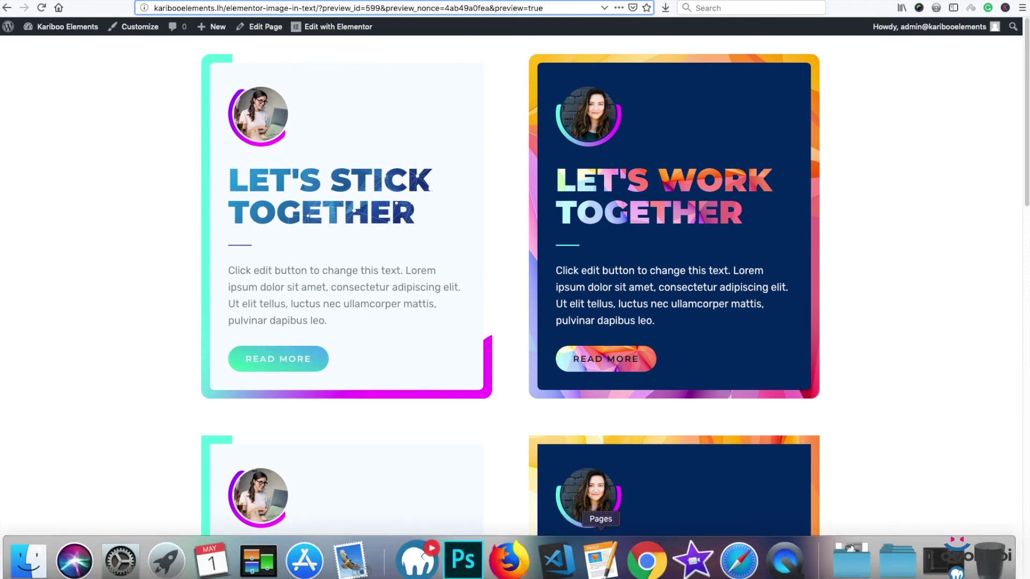
{"action": "left_click", "coordinate": [647, 561]}
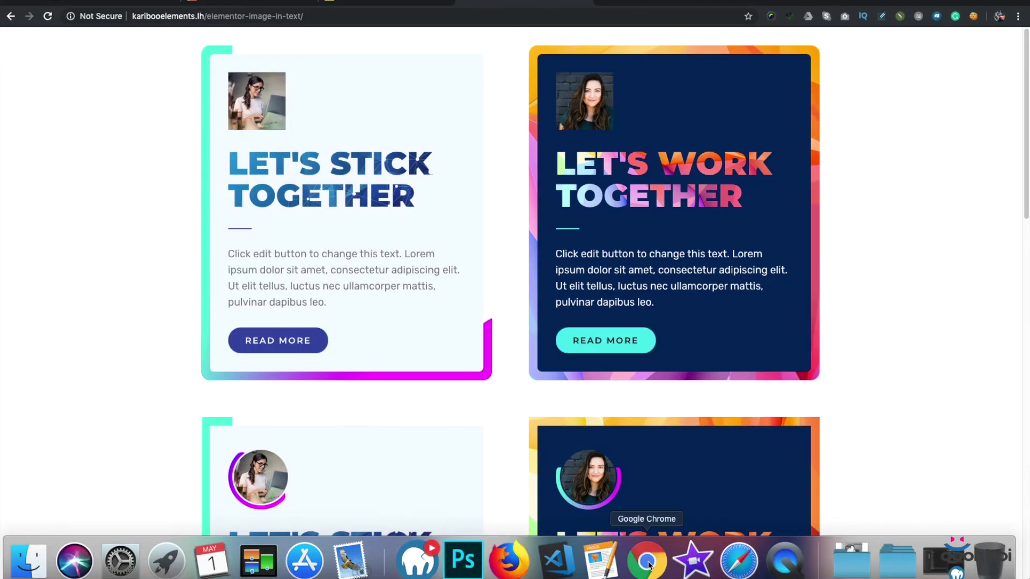
{"action": "key", "text": "super+r"}
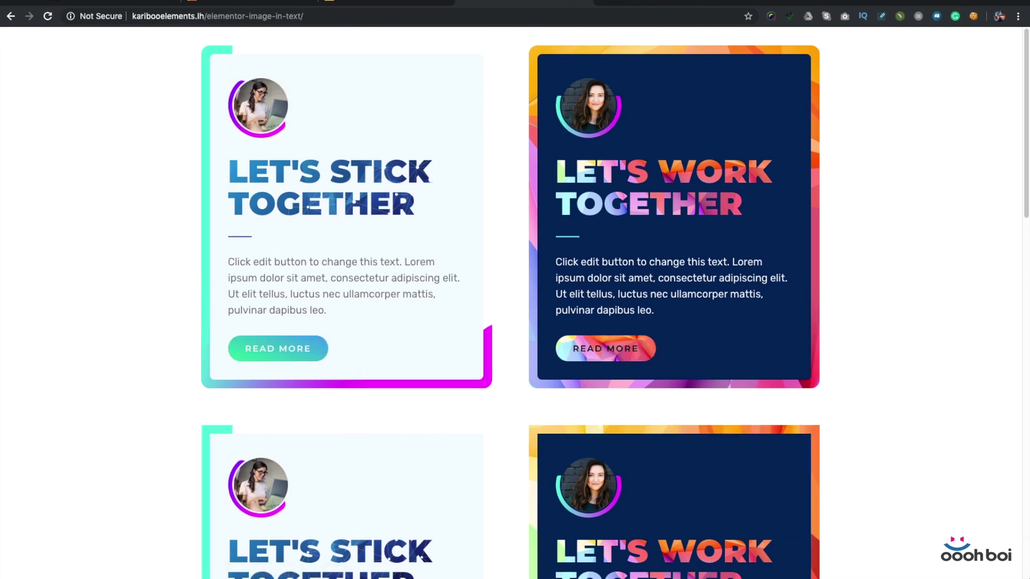
{"action": "left_click_drag", "start_coordinate": [1027, 288], "coordinate": [1025, 348]}
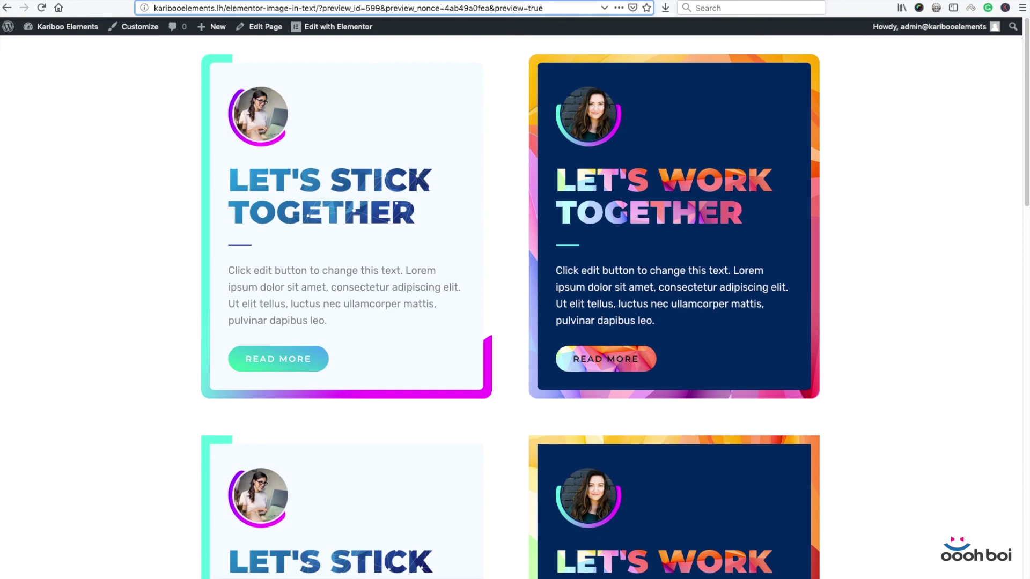
Step: Return to the Elementor editor and examine the card variants down the page, including the pair with blob-shaped portraits
{"action": "left_click", "coordinate": [331, 26]}
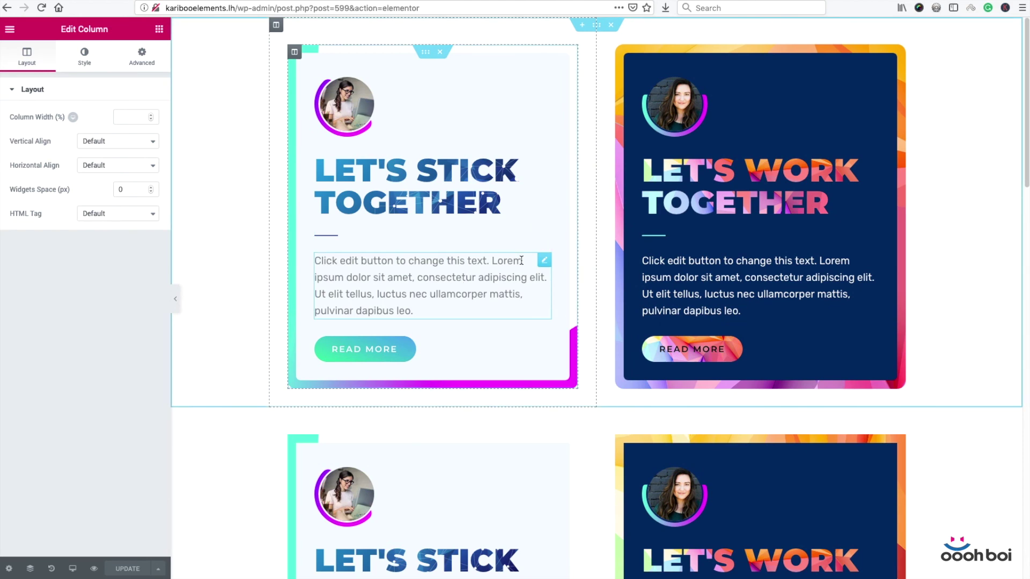
{"action": "scroll", "coordinate": [528, 264], "scroll_direction": "down", "scroll_amount": 3}
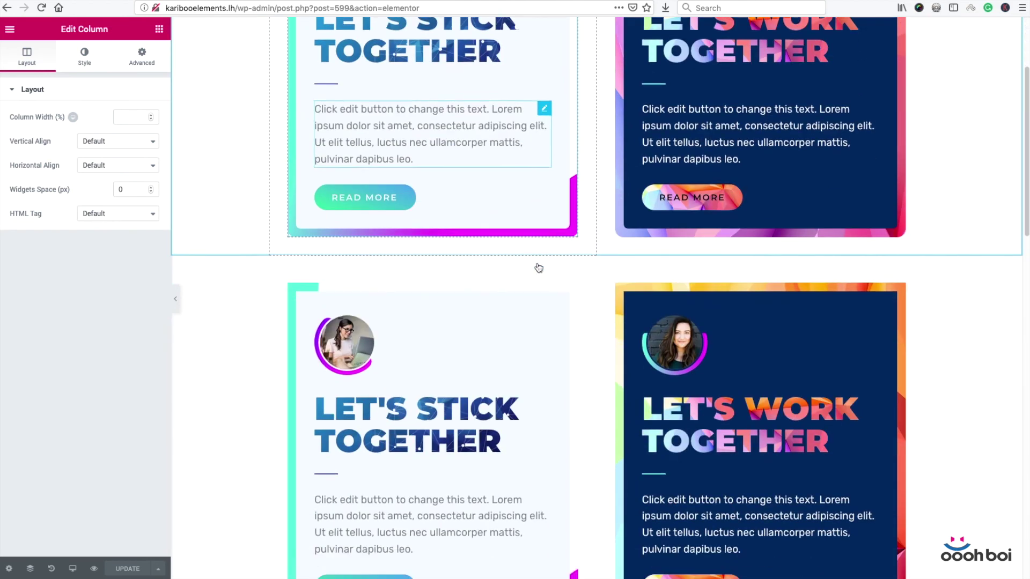
{"action": "scroll", "coordinate": [538, 270], "scroll_direction": "up", "scroll_amount": 3}
{"action": "scroll", "coordinate": [509, 333], "scroll_direction": "down", "scroll_amount": 3}
{"action": "scroll", "coordinate": [466, 410], "scroll_direction": "down", "scroll_amount": 3}
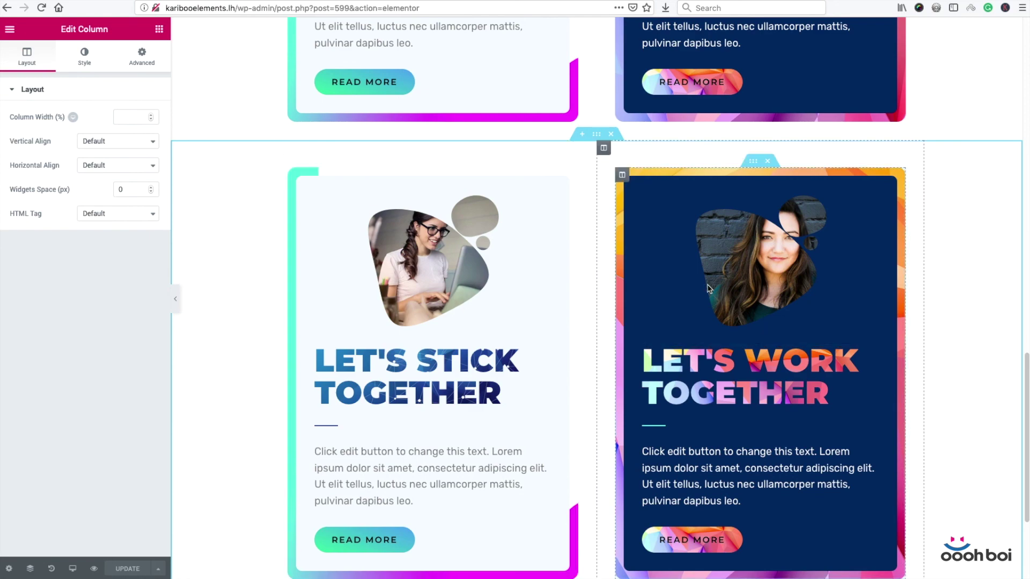
{"action": "scroll", "coordinate": [707, 289], "scroll_direction": "down", "scroll_amount": 6}
{"action": "scroll", "coordinate": [710, 293], "scroll_direction": "down", "scroll_amount": 4}
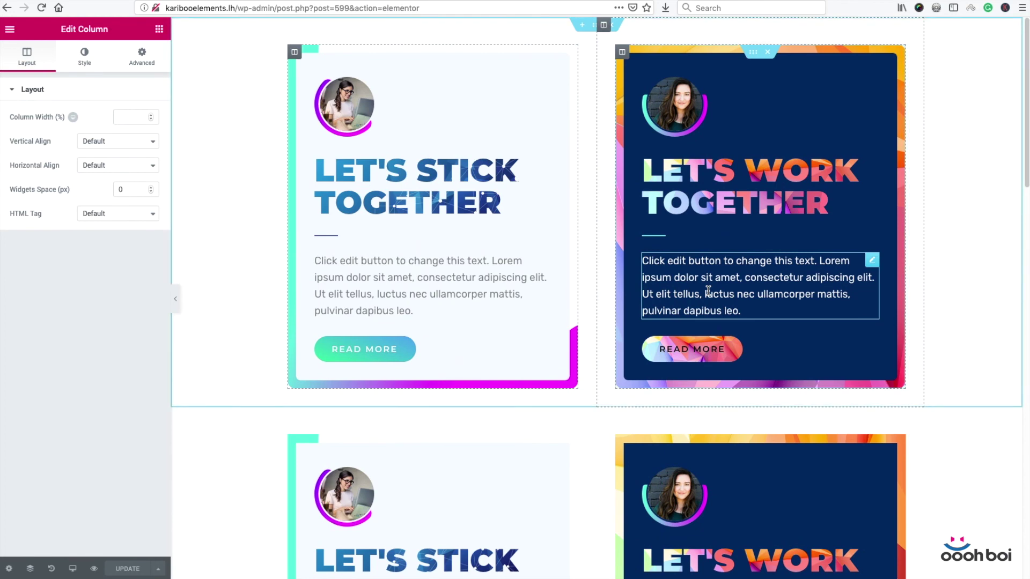